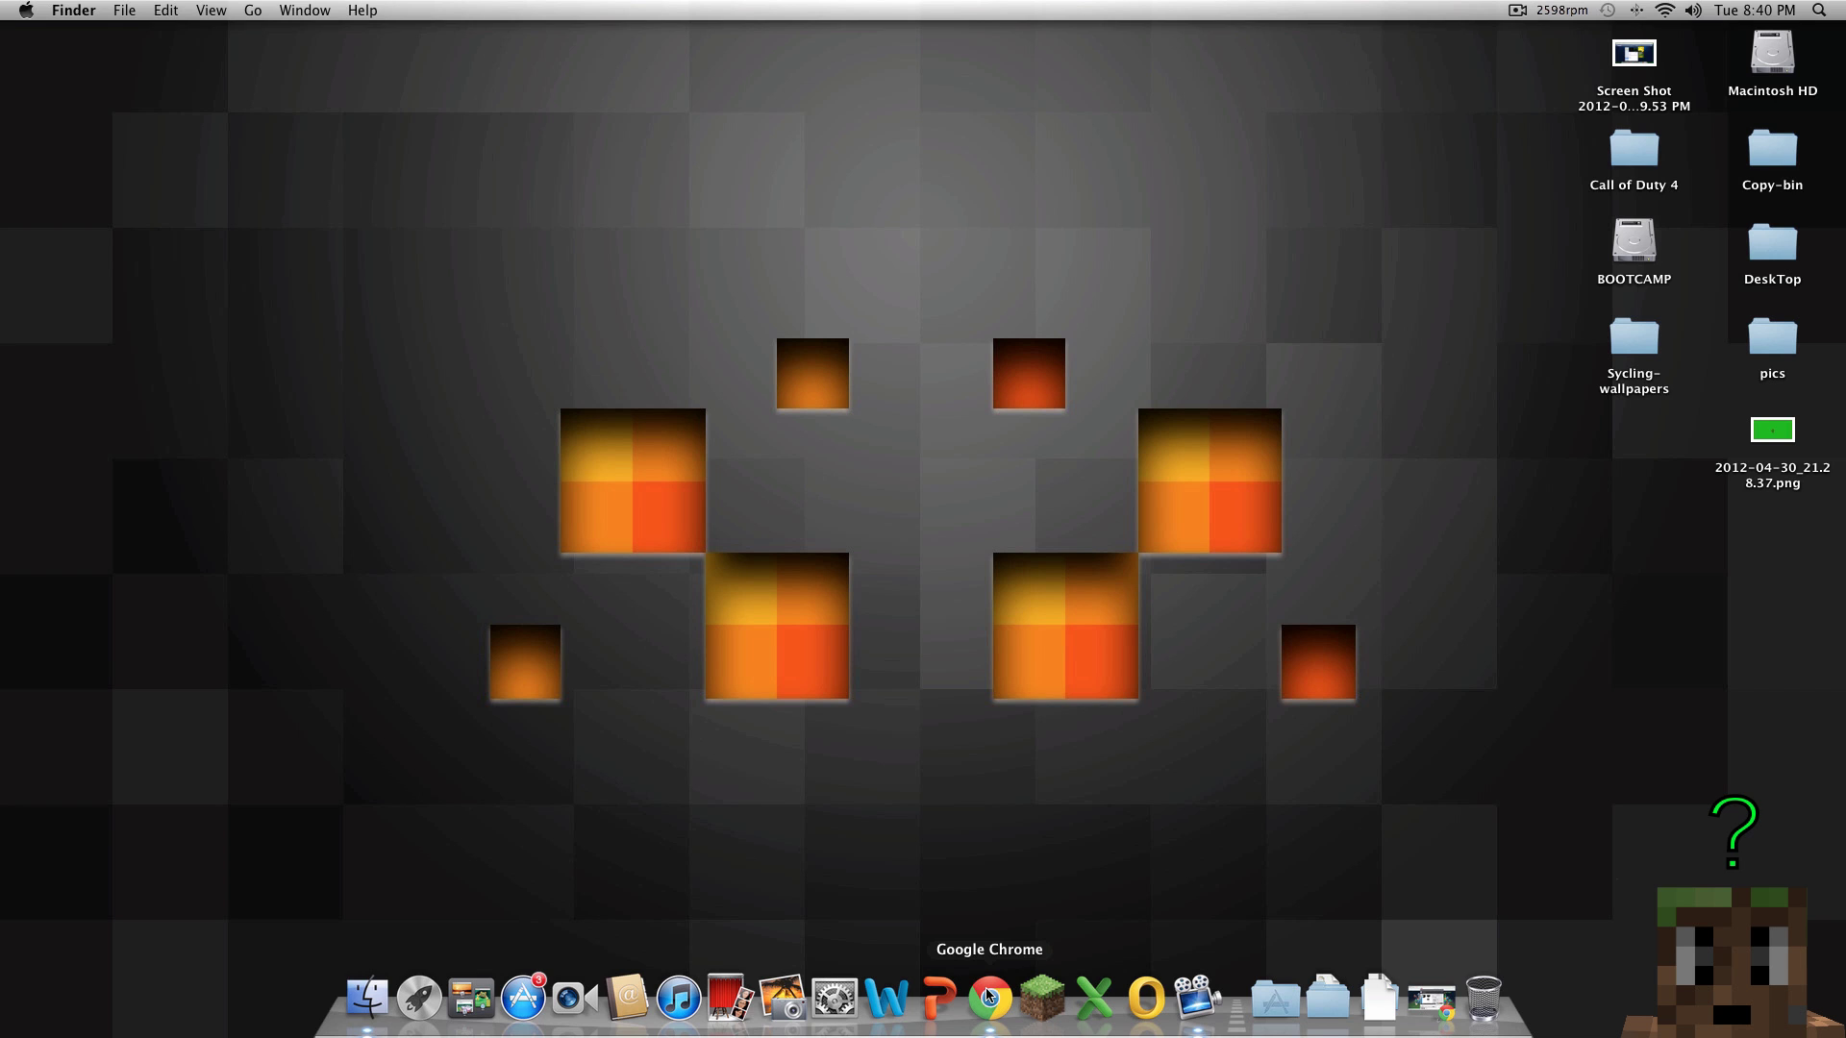
# Launch Minecraft from the desktop, log in, and move and enlarge the game window
pyautogui.click(990, 997)
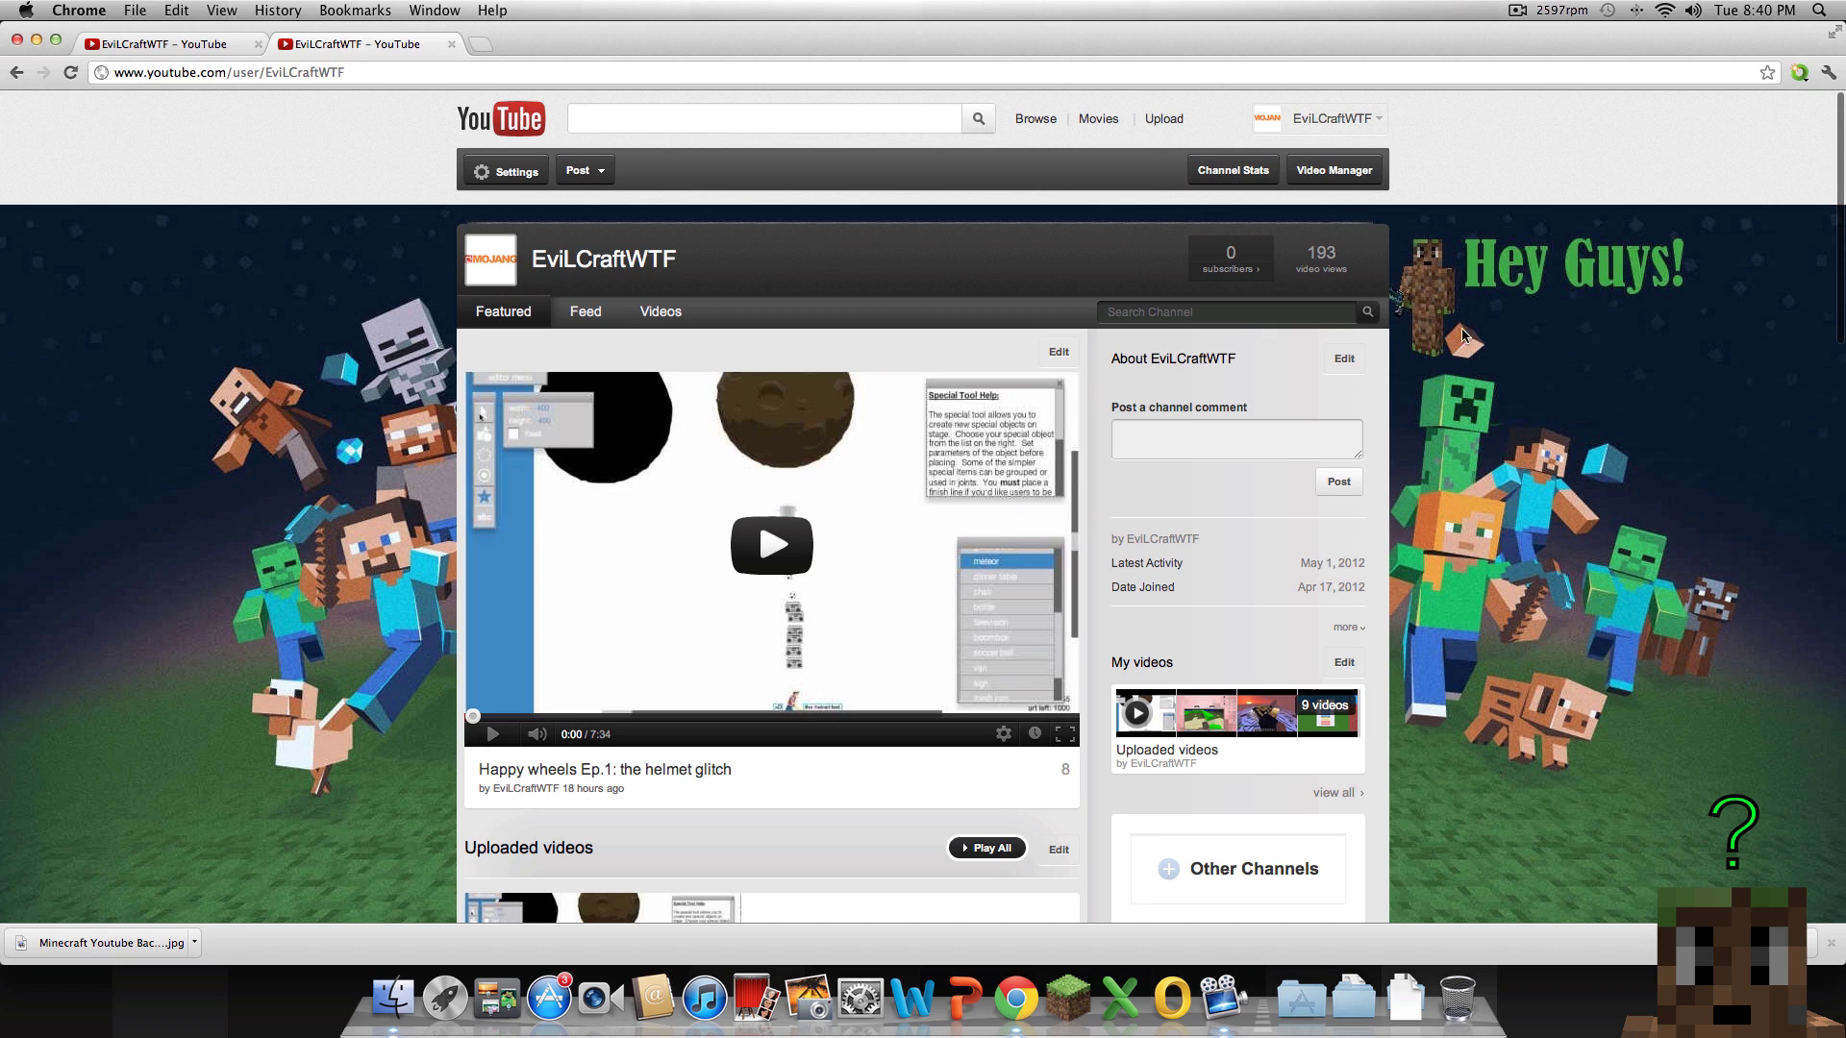
pyautogui.click(36, 40)
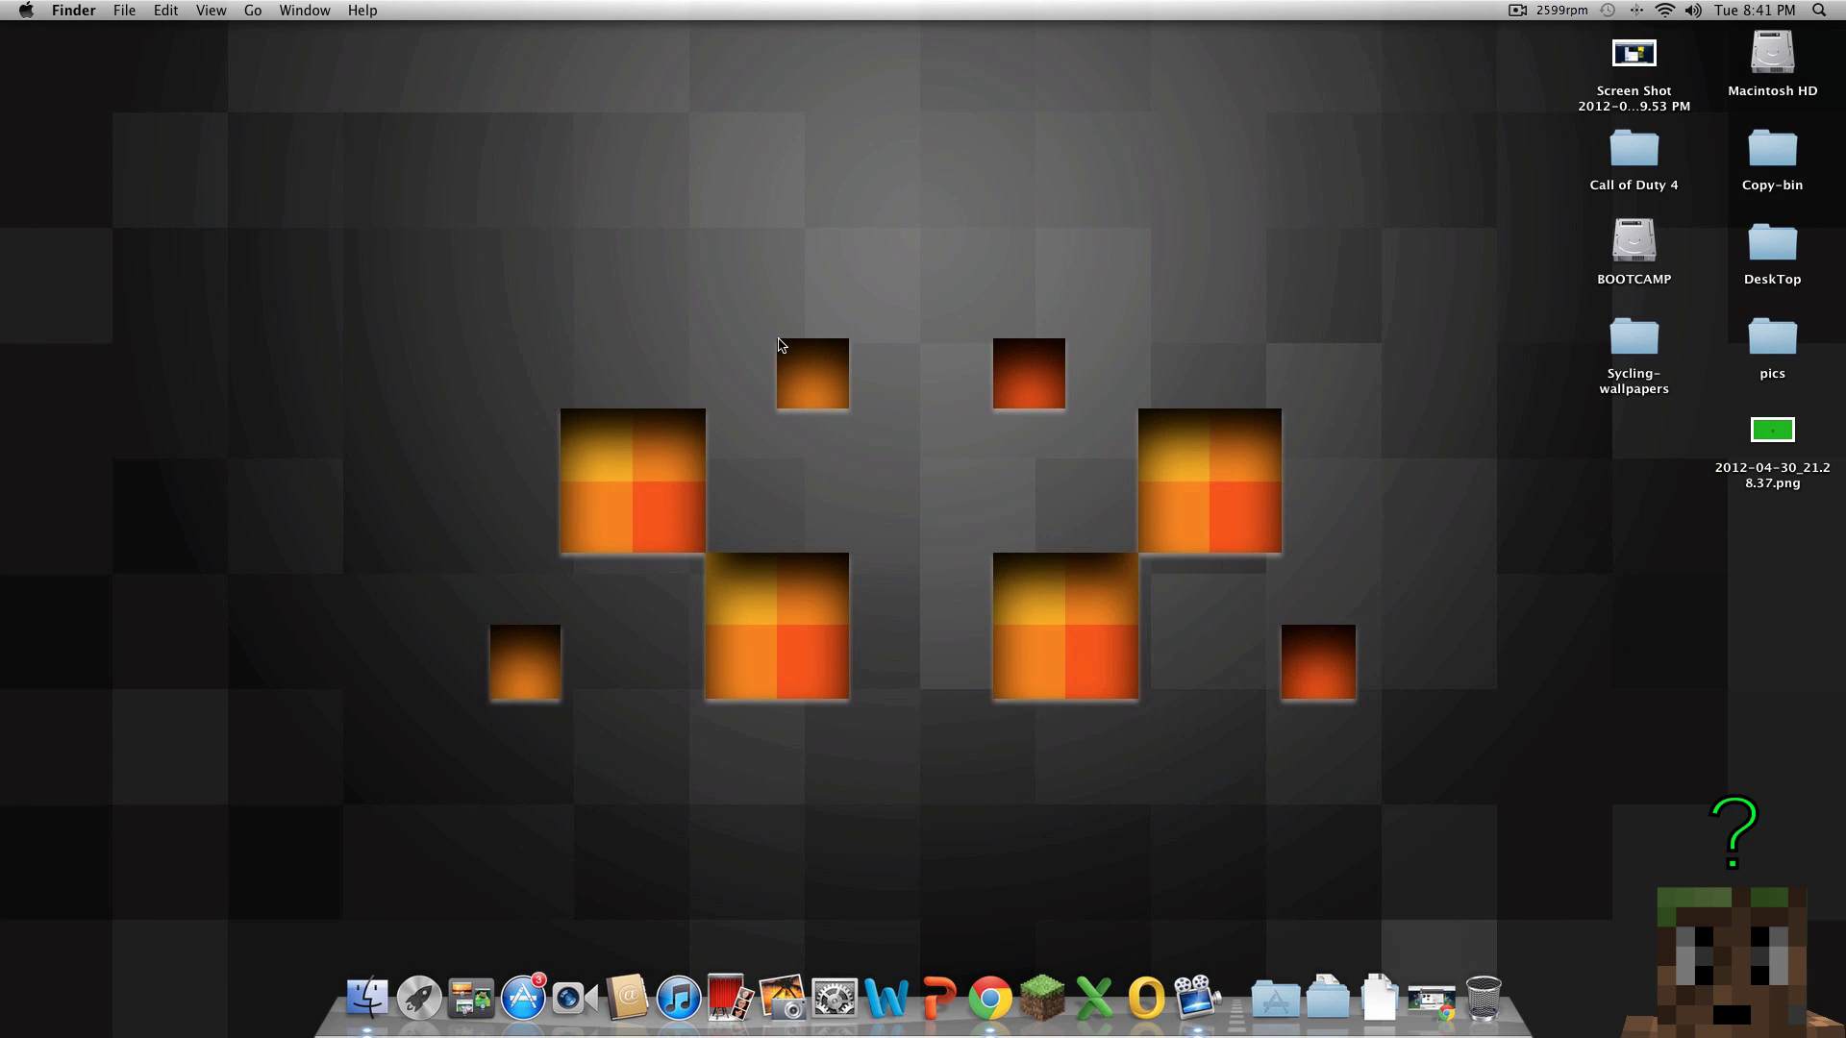
pyautogui.moveTo(779, 342)
pyautogui.mouseDown()
pyautogui.moveTo(919, 484)
pyautogui.moveTo(781, 340)
pyautogui.mouseUp()
pyautogui.click(1043, 997)
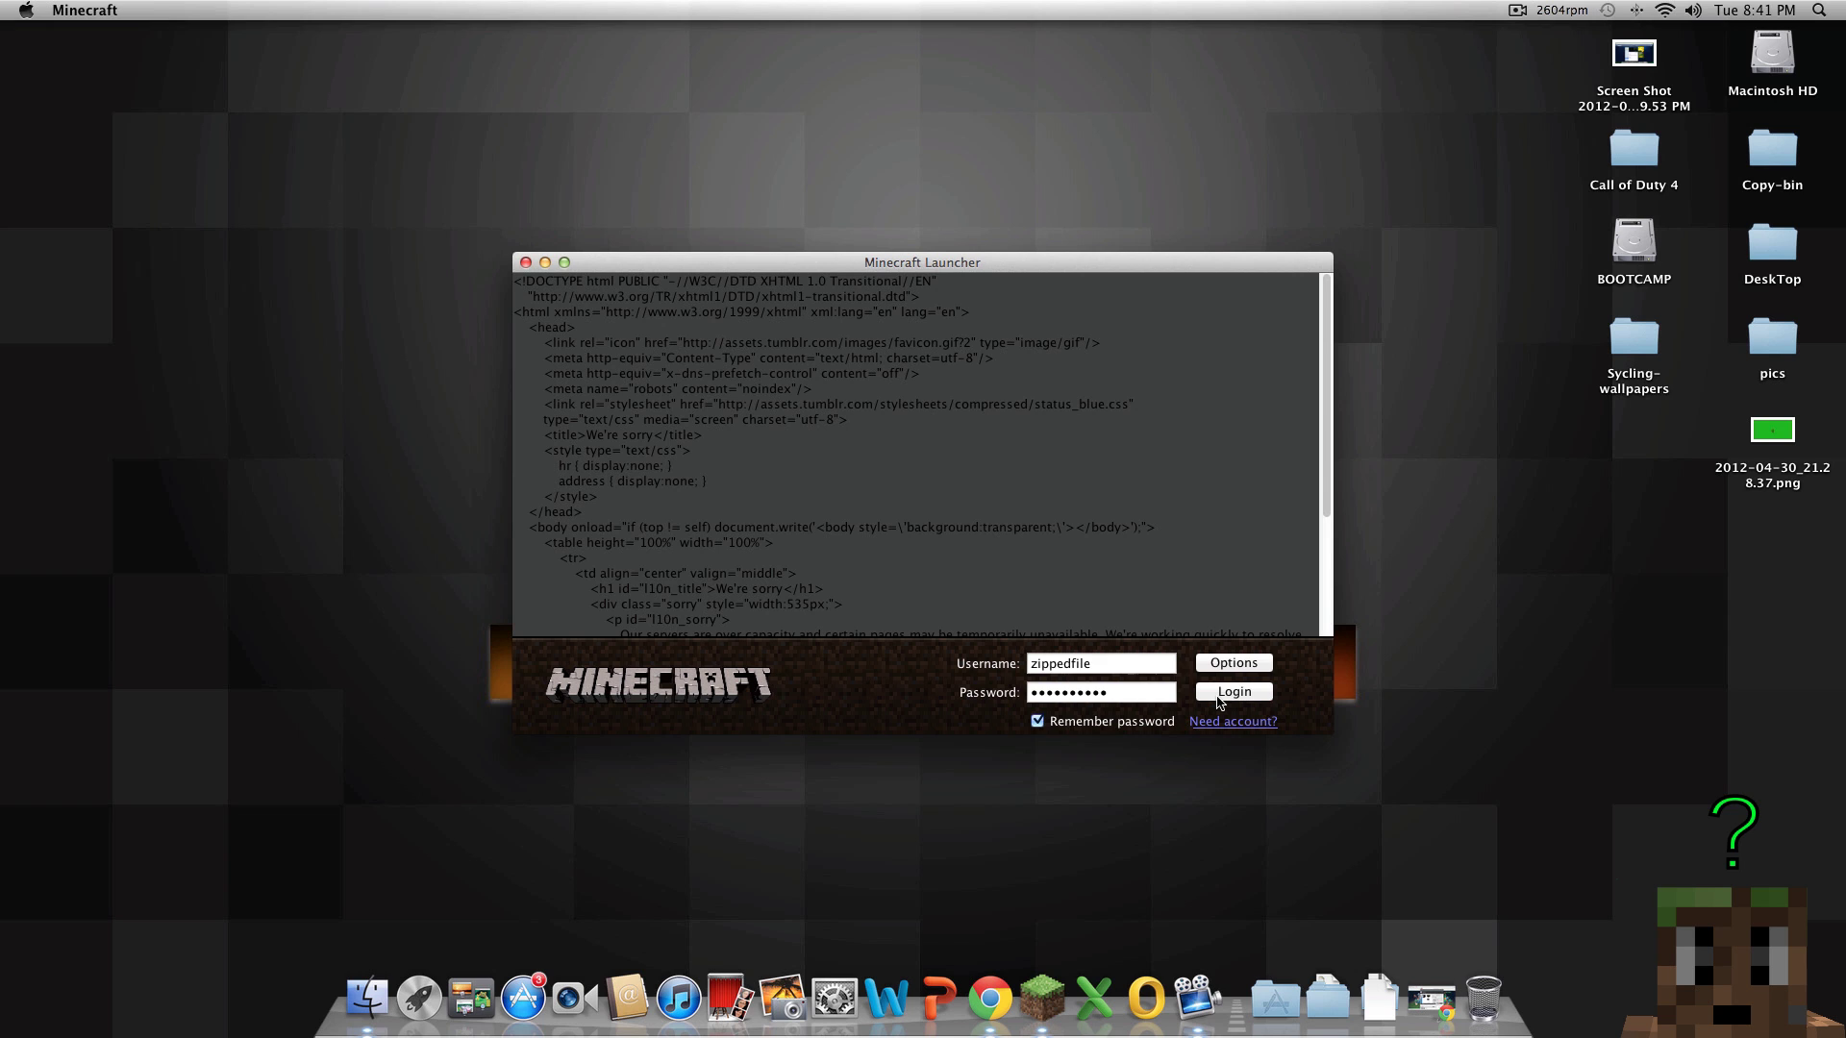
pyautogui.click(1218, 696)
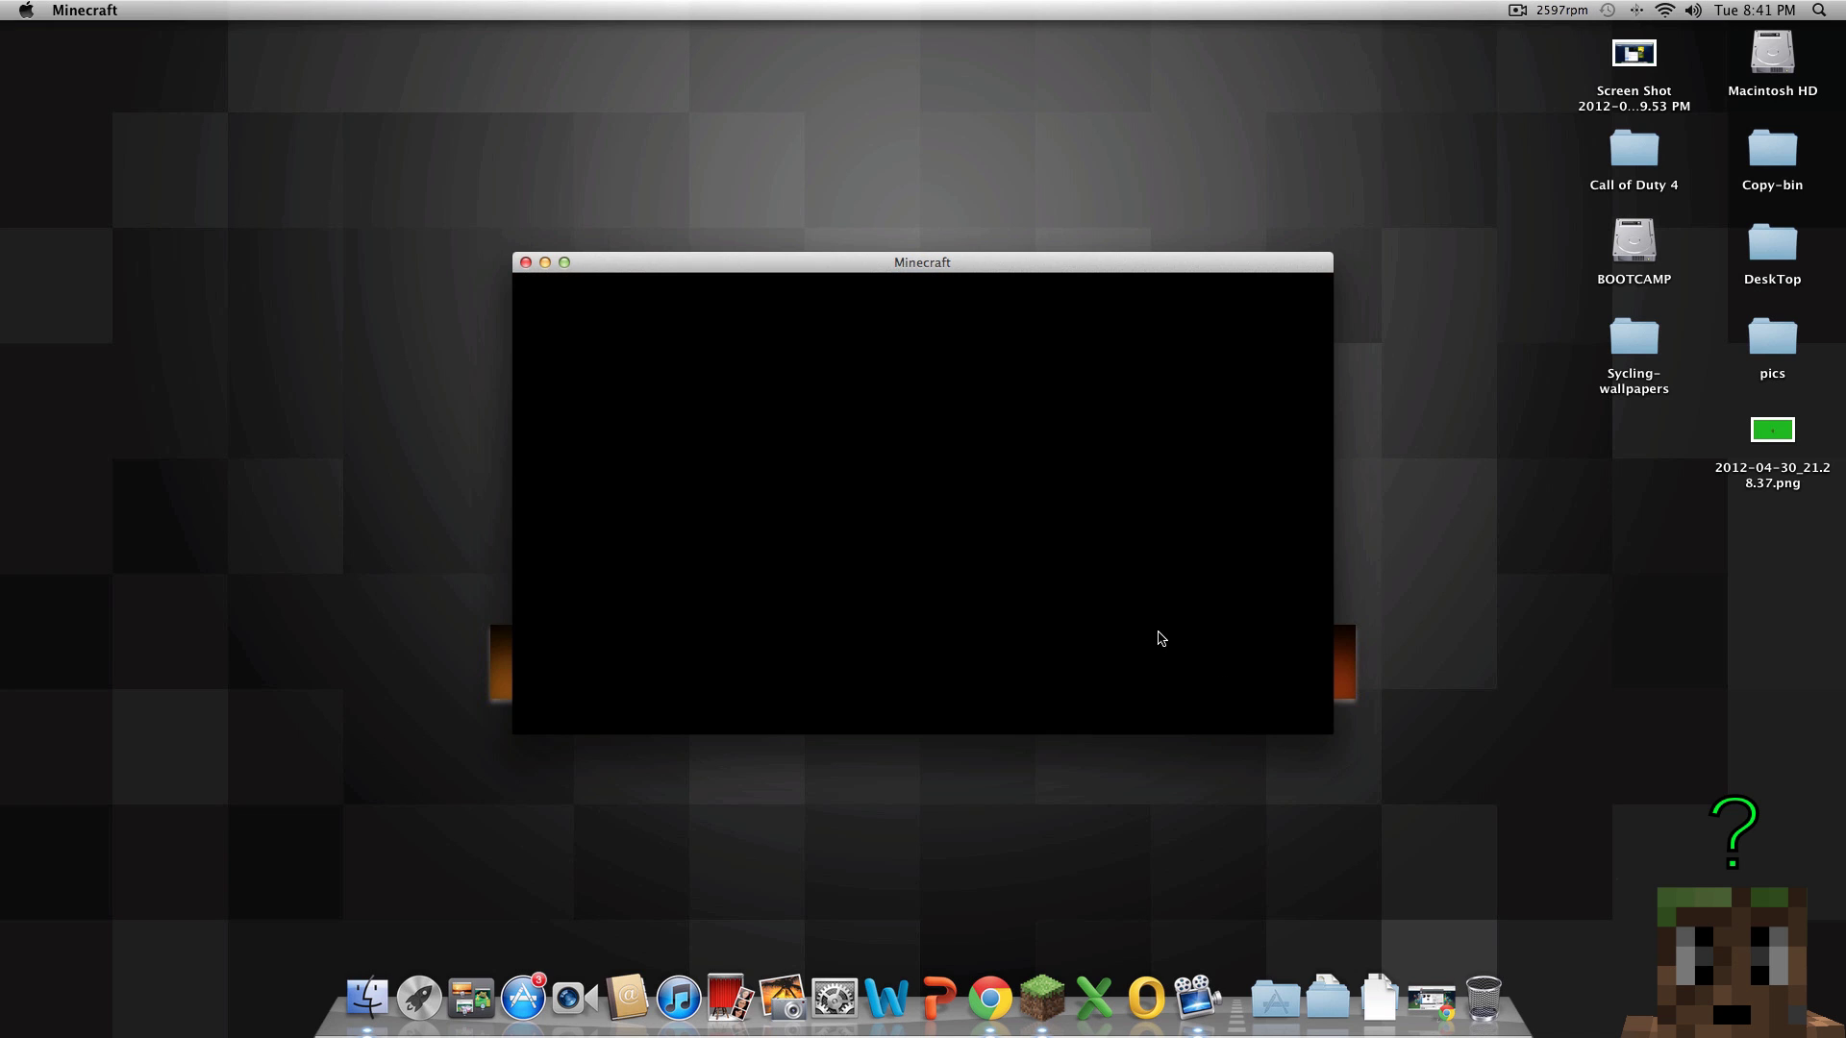
pyautogui.moveTo(930, 267); pyautogui.dragTo(806, 365)
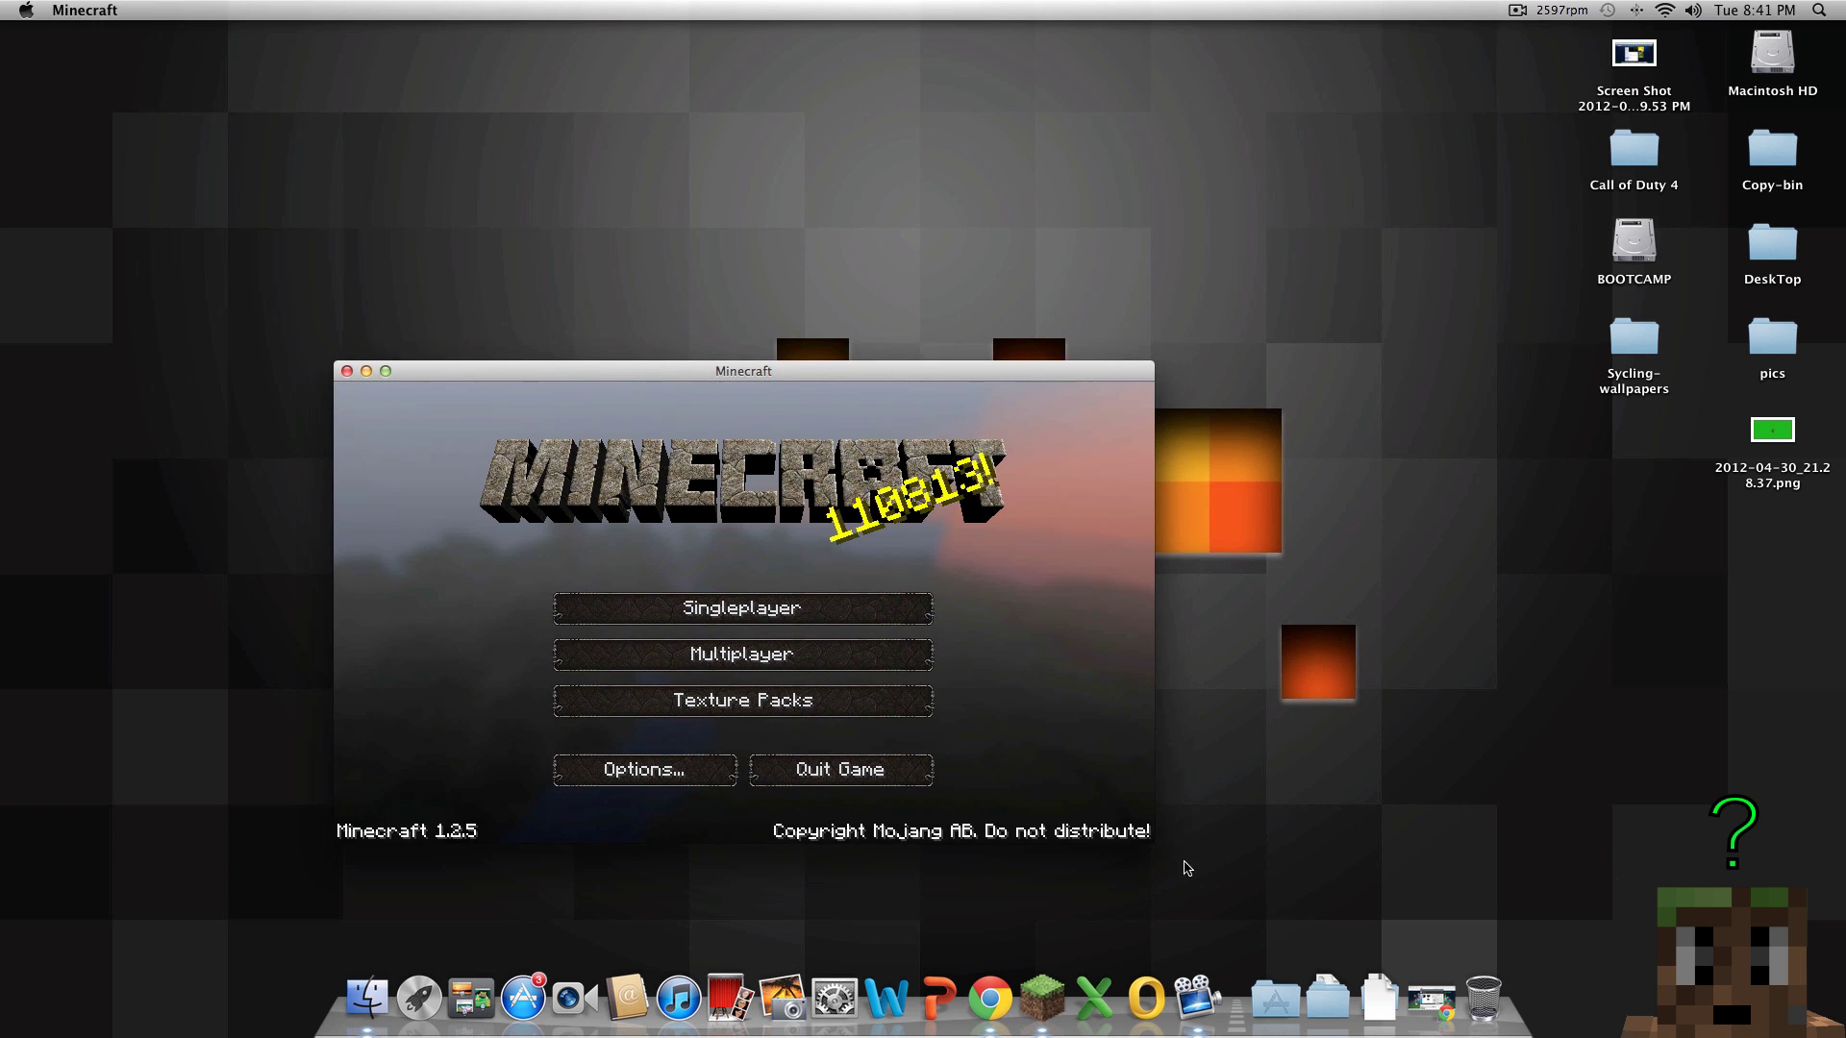
pyautogui.moveTo(1148, 835); pyautogui.dragTo(1512, 968)
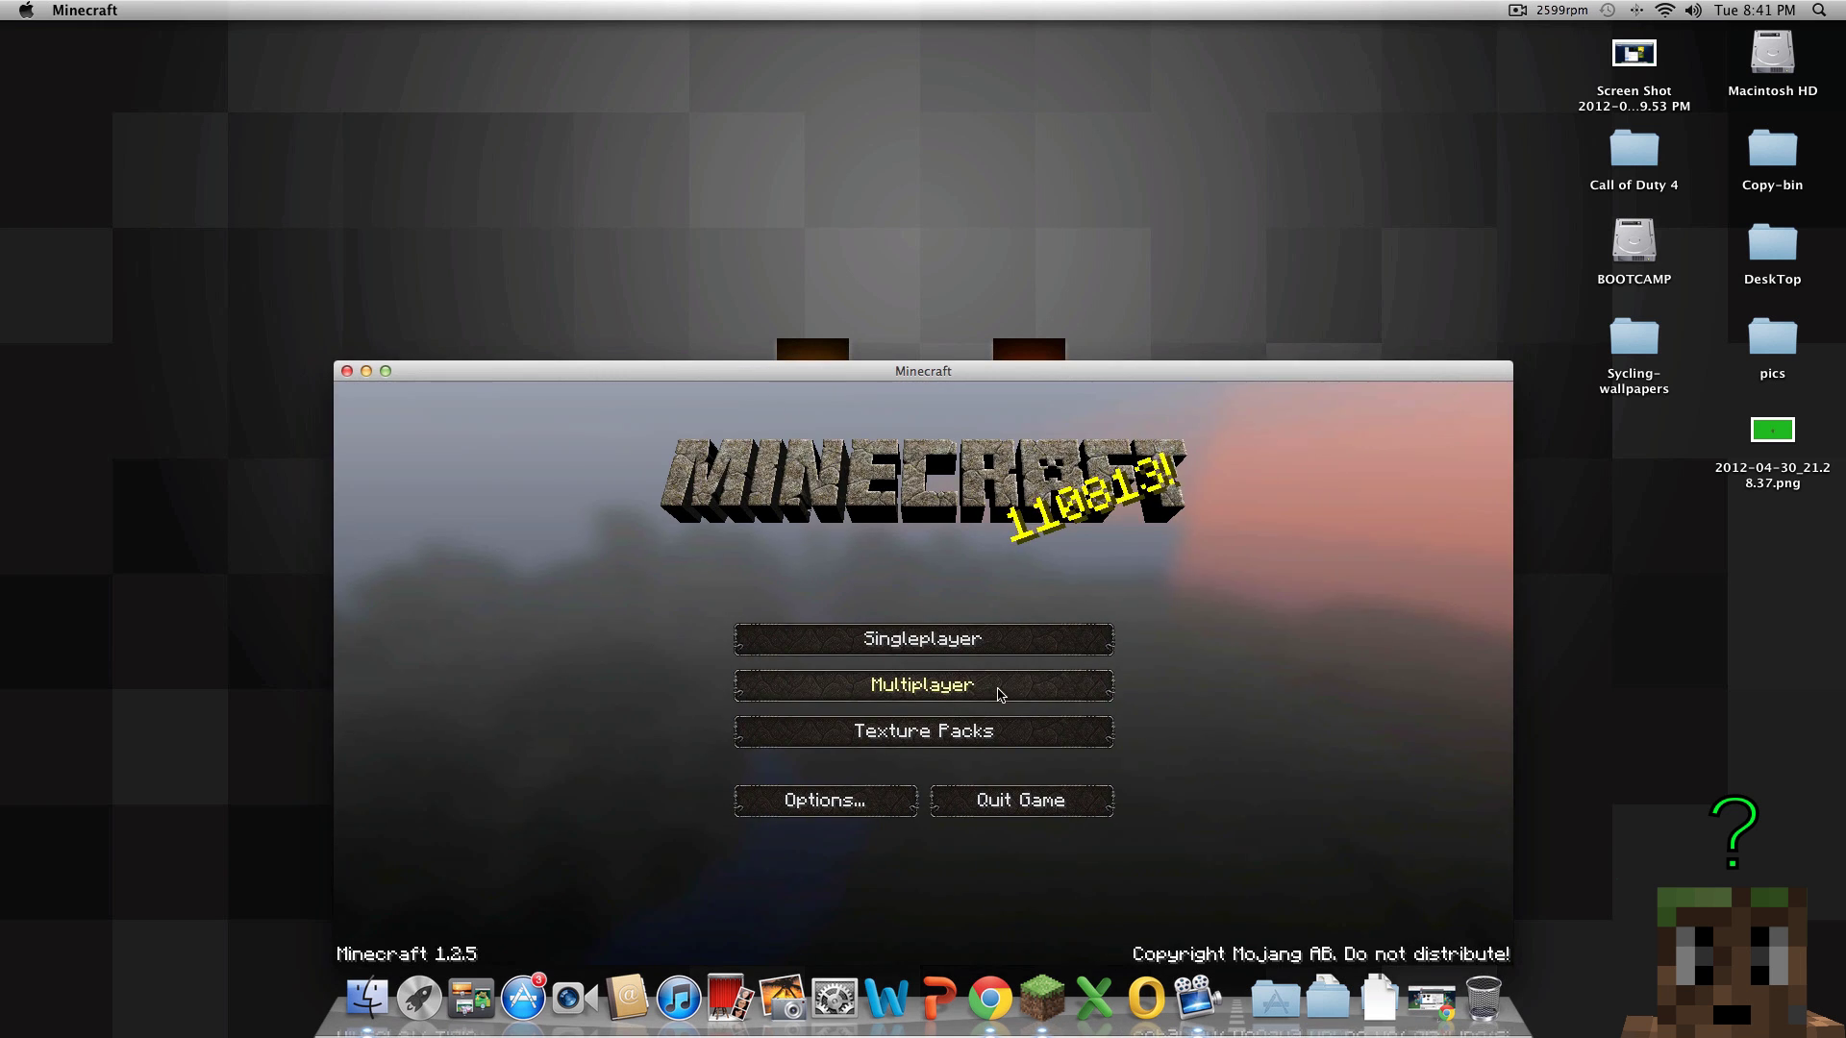
# Load the singleplayer world New World from the main menu
pyautogui.click(979, 694)
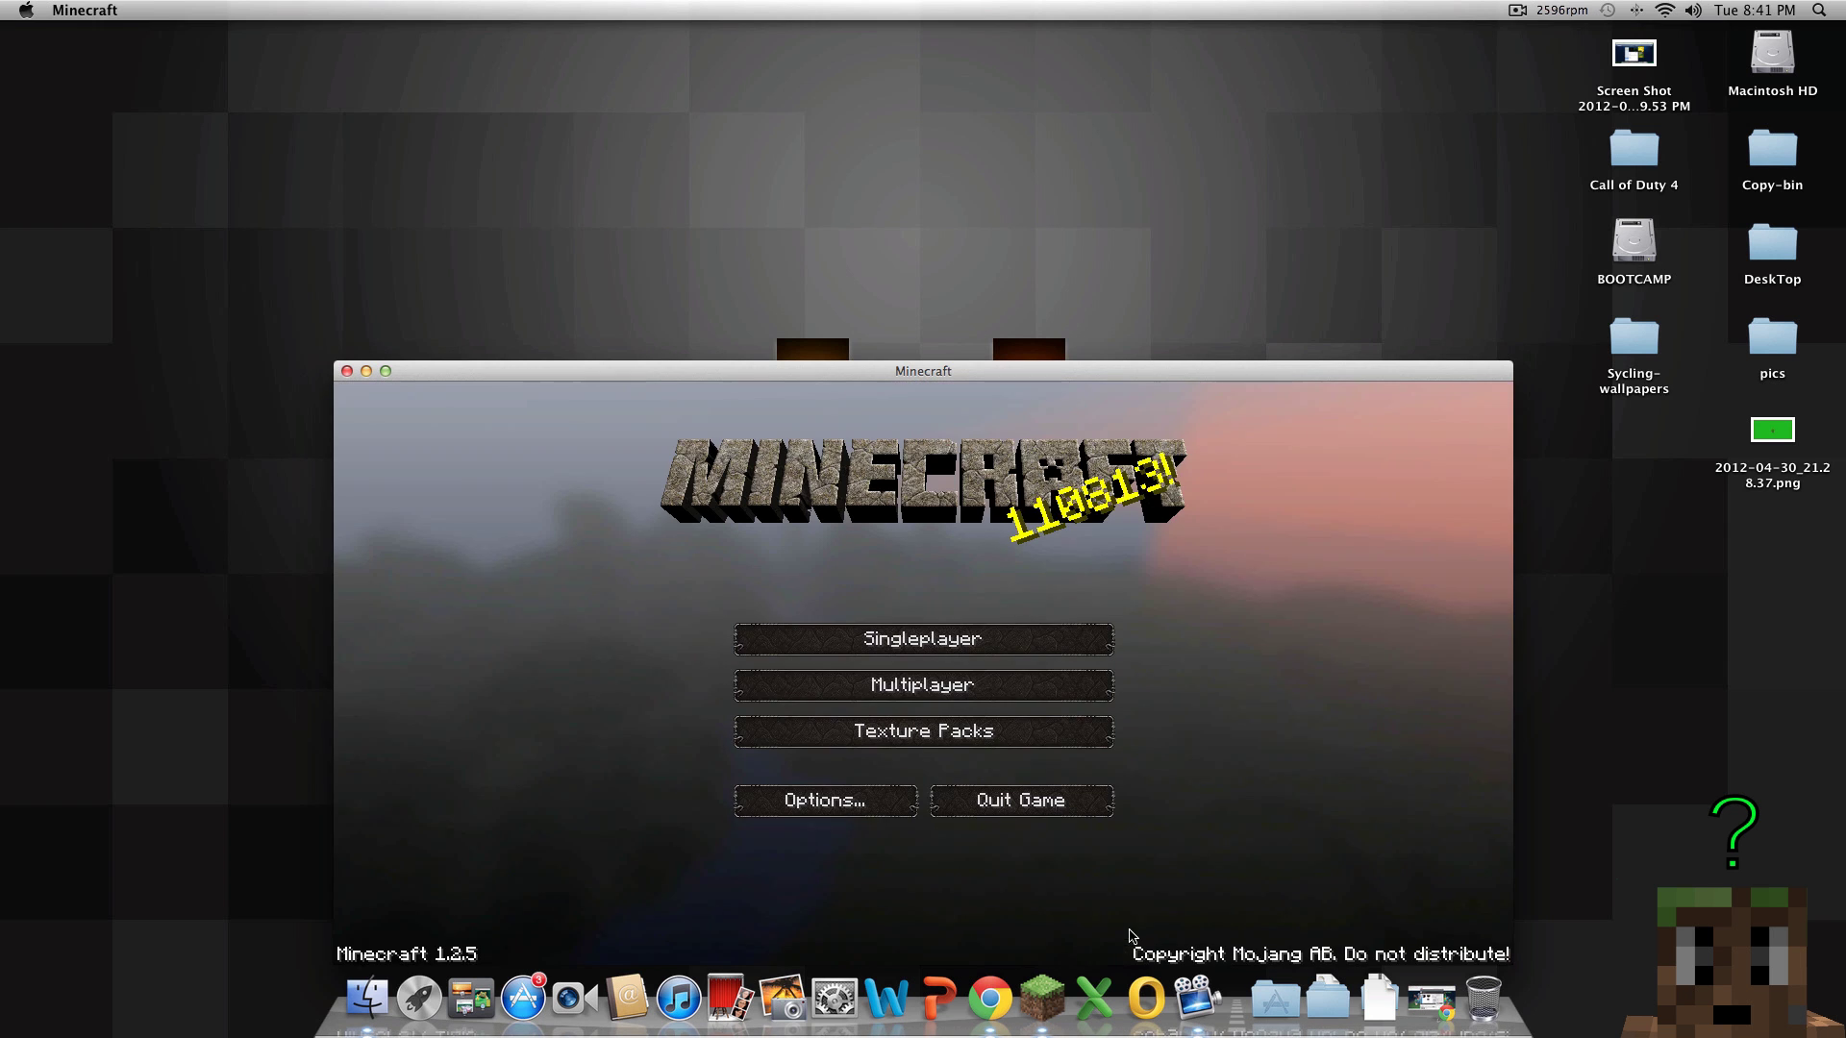
pyautogui.click(1148, 931)
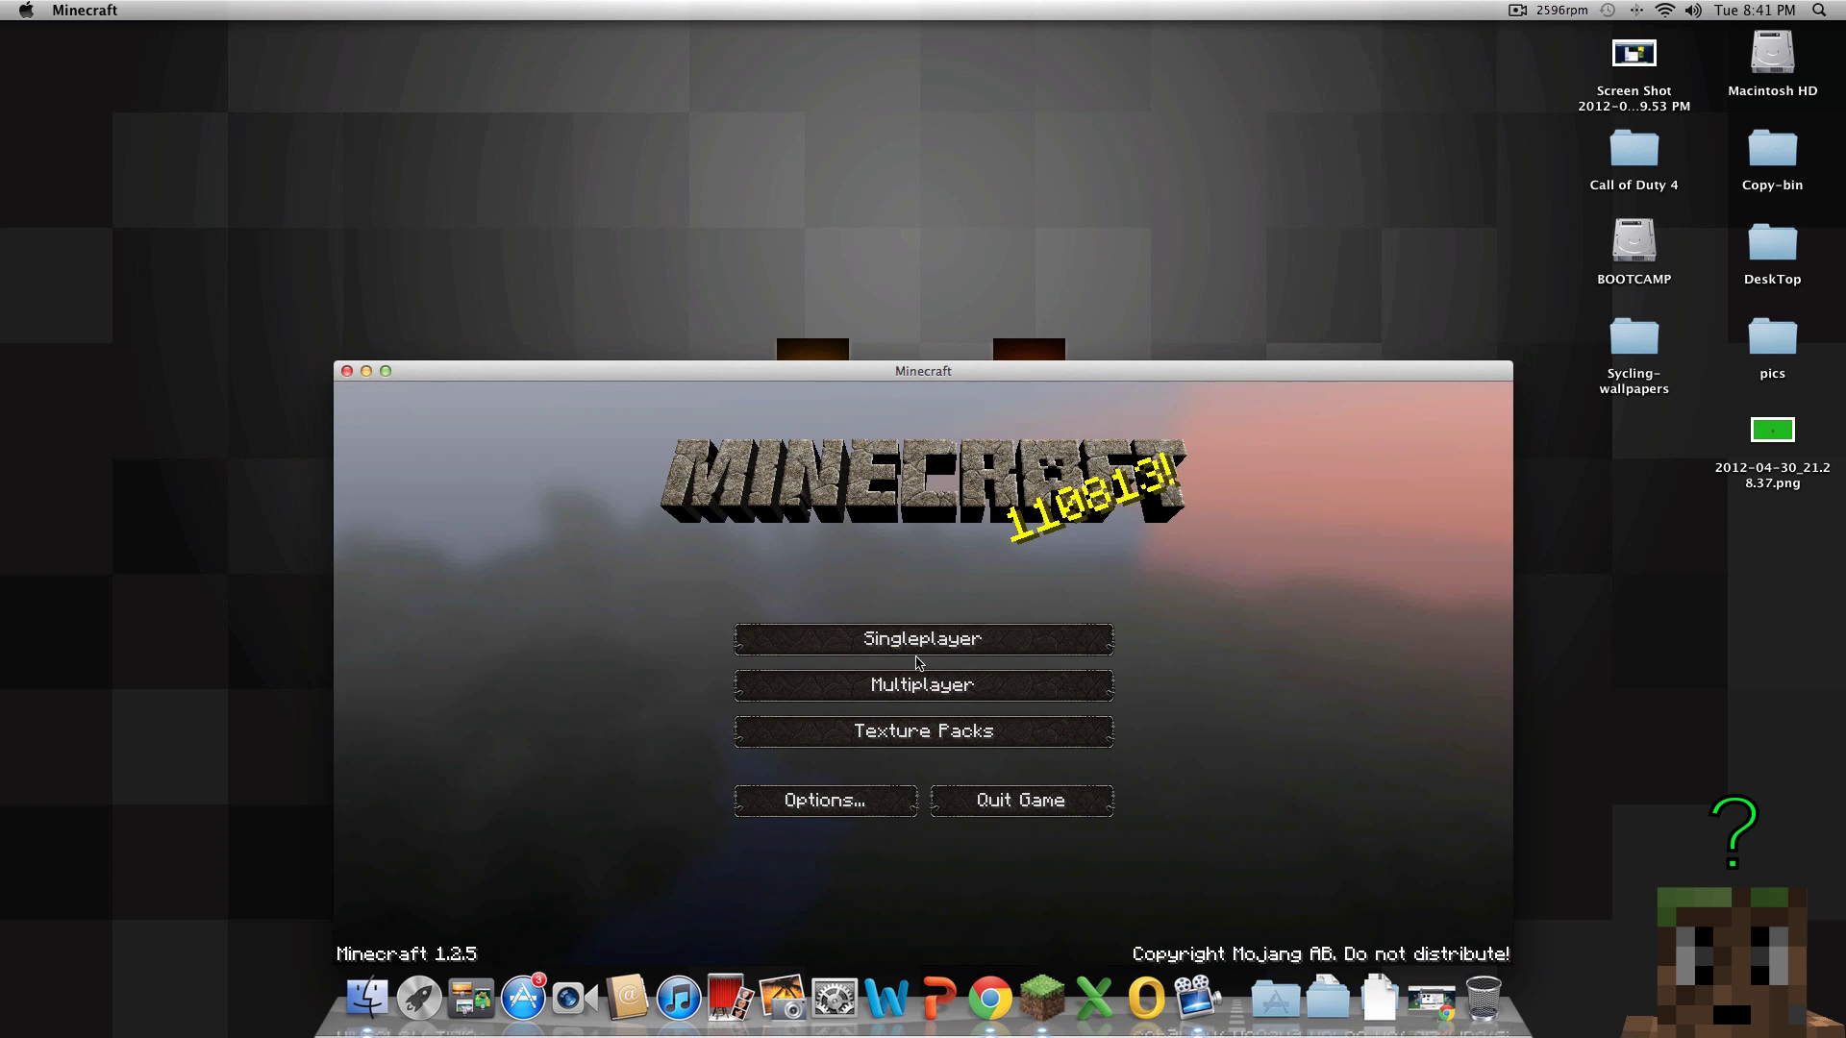
pyautogui.click(921, 654)
pyautogui.doubleClick(883, 619)
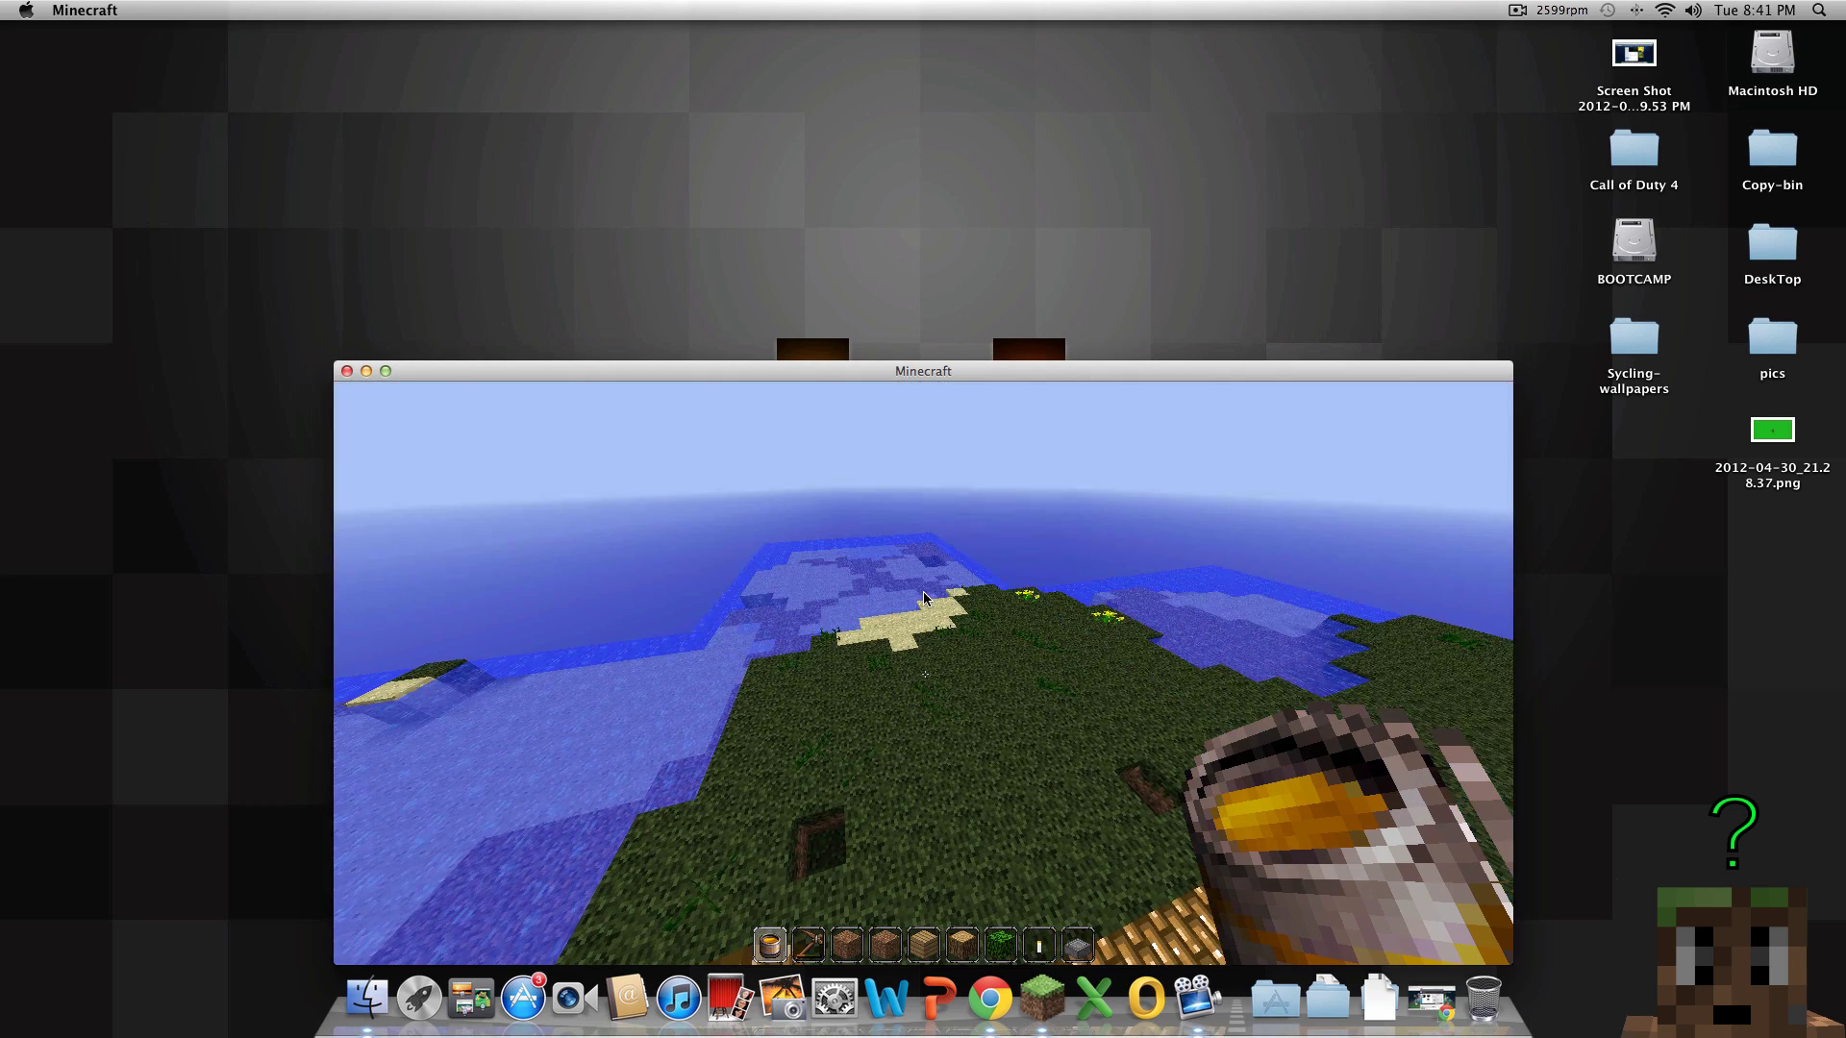
# Take a stack of lime wool from the TooManyItems catalogue
pyautogui.press('e')
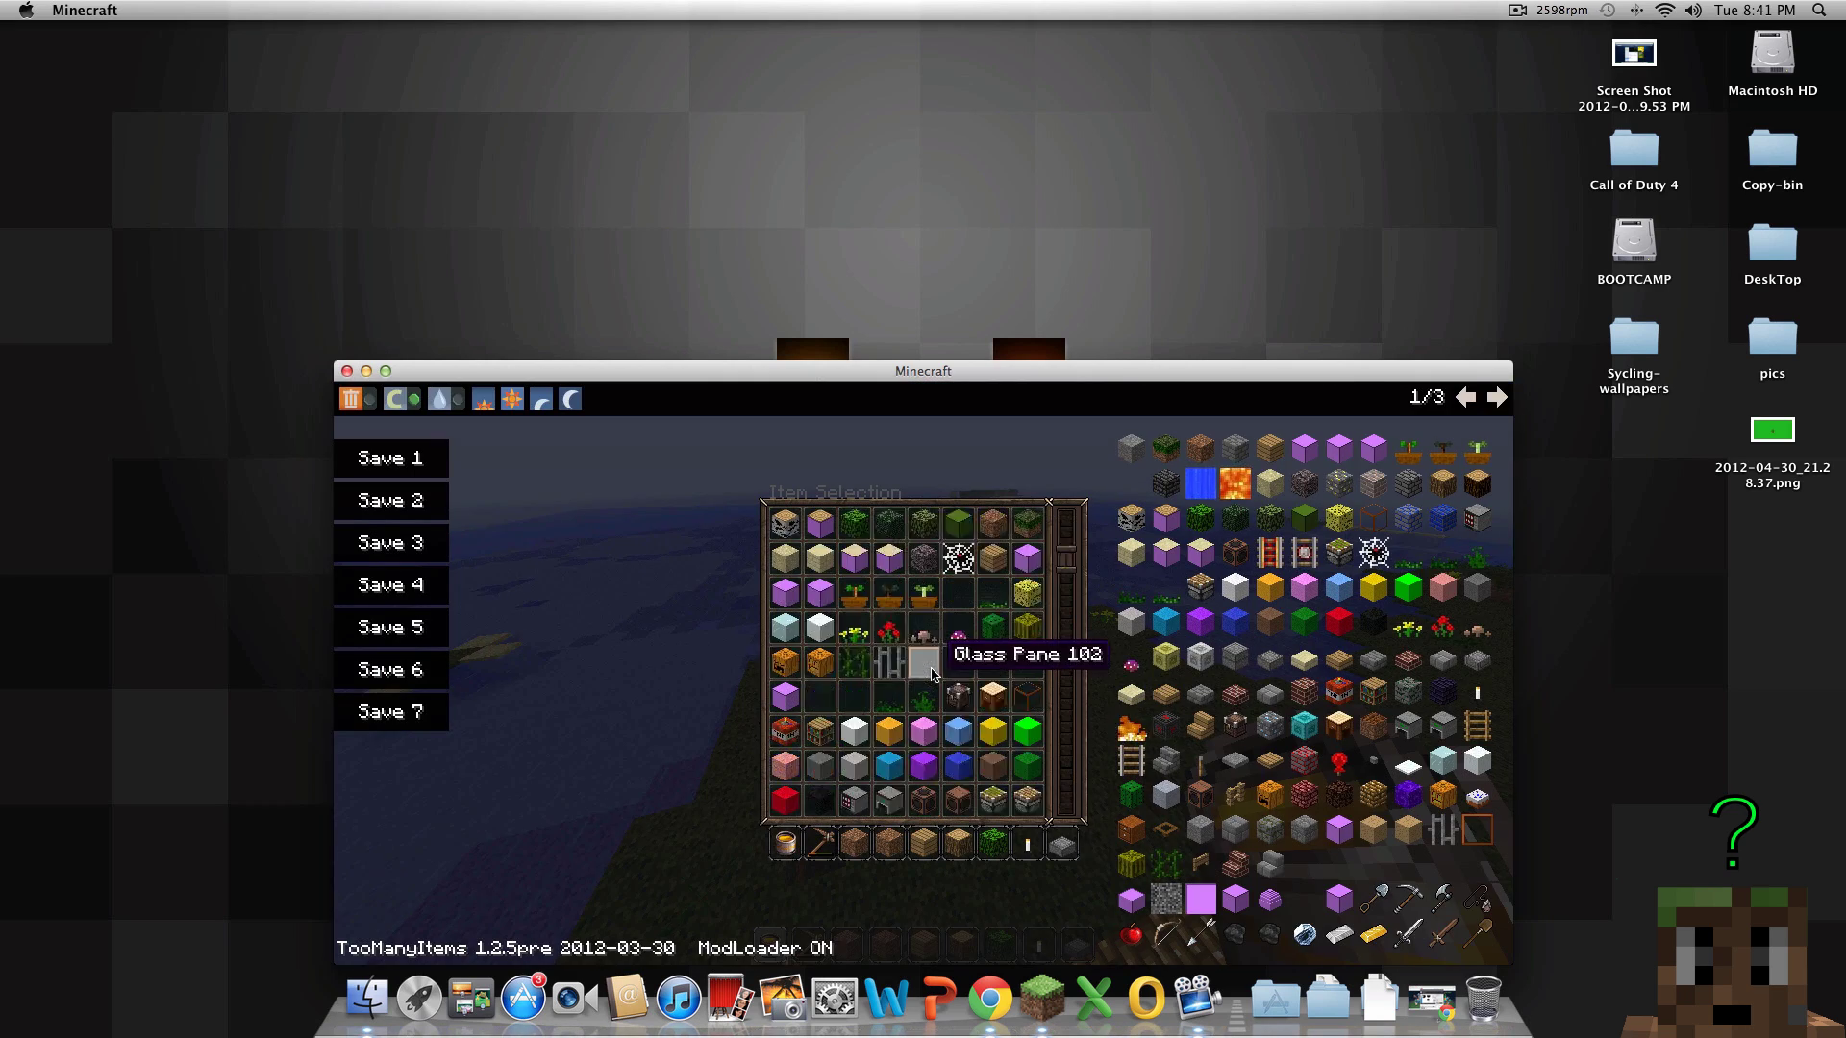
pyautogui.rightClick(1029, 670)
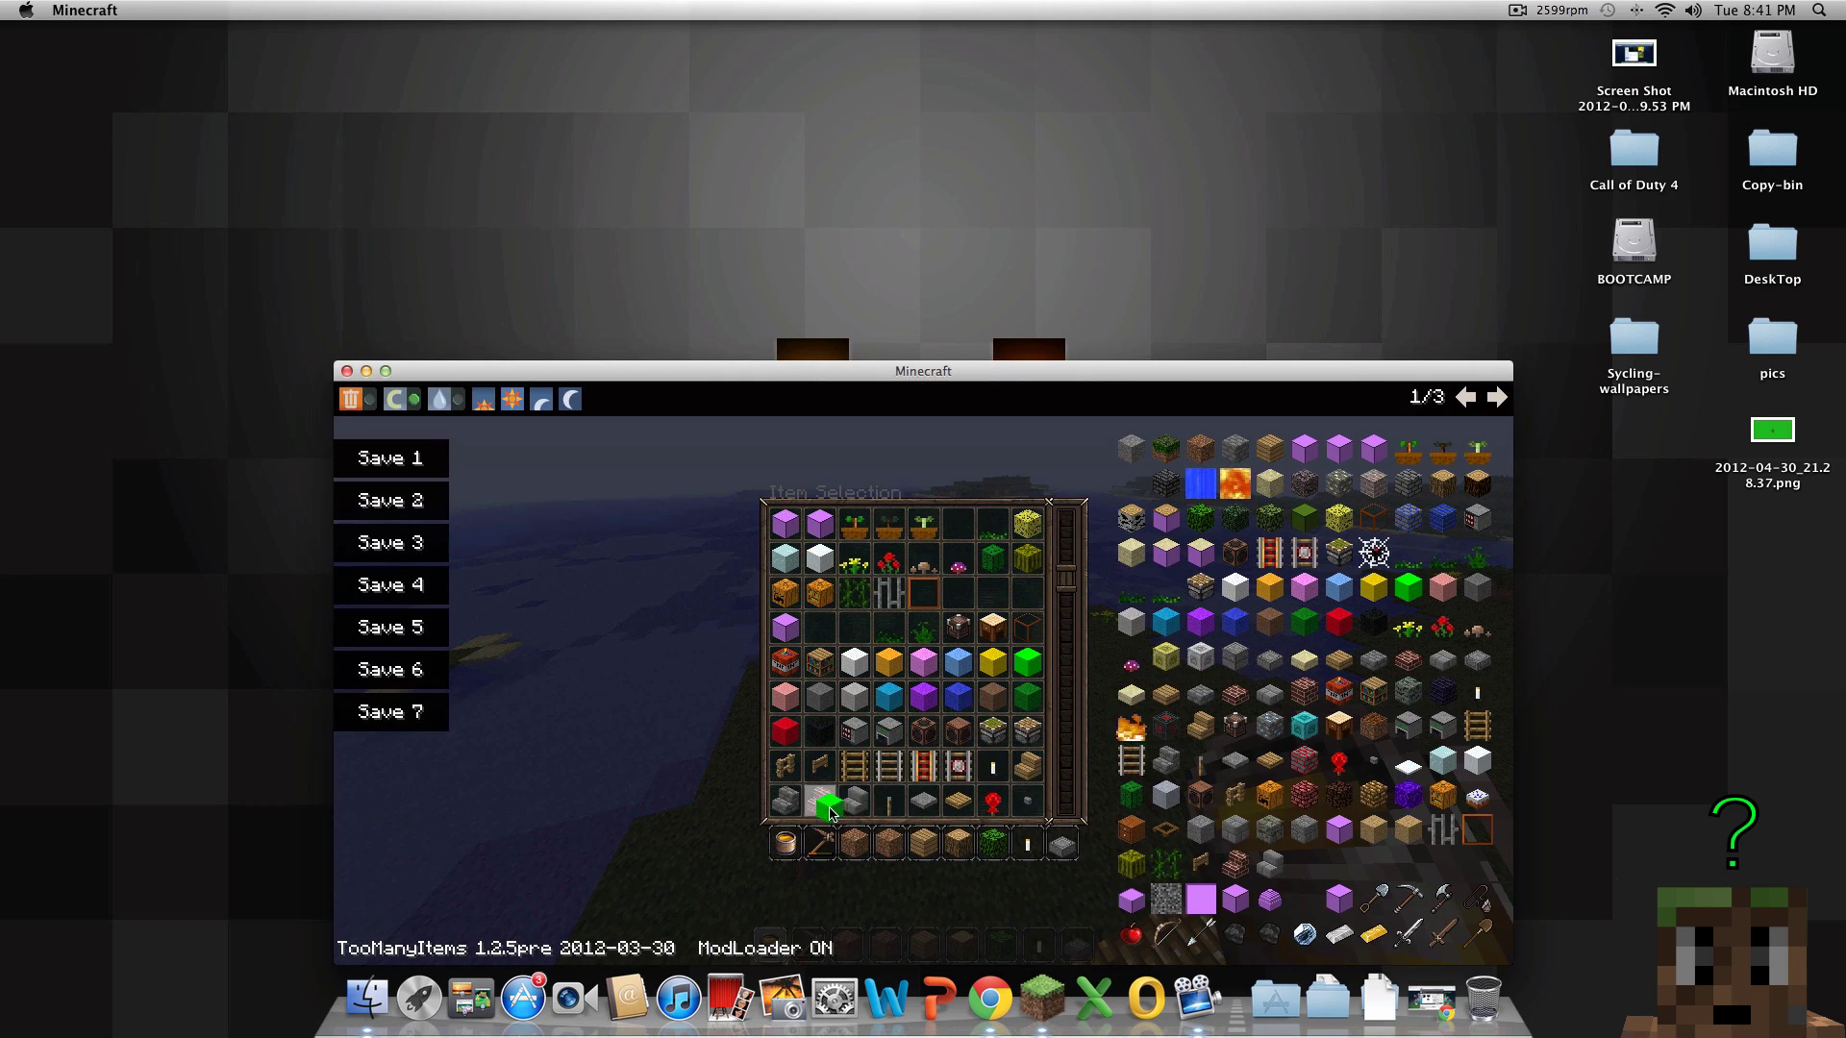
pyautogui.press('e')
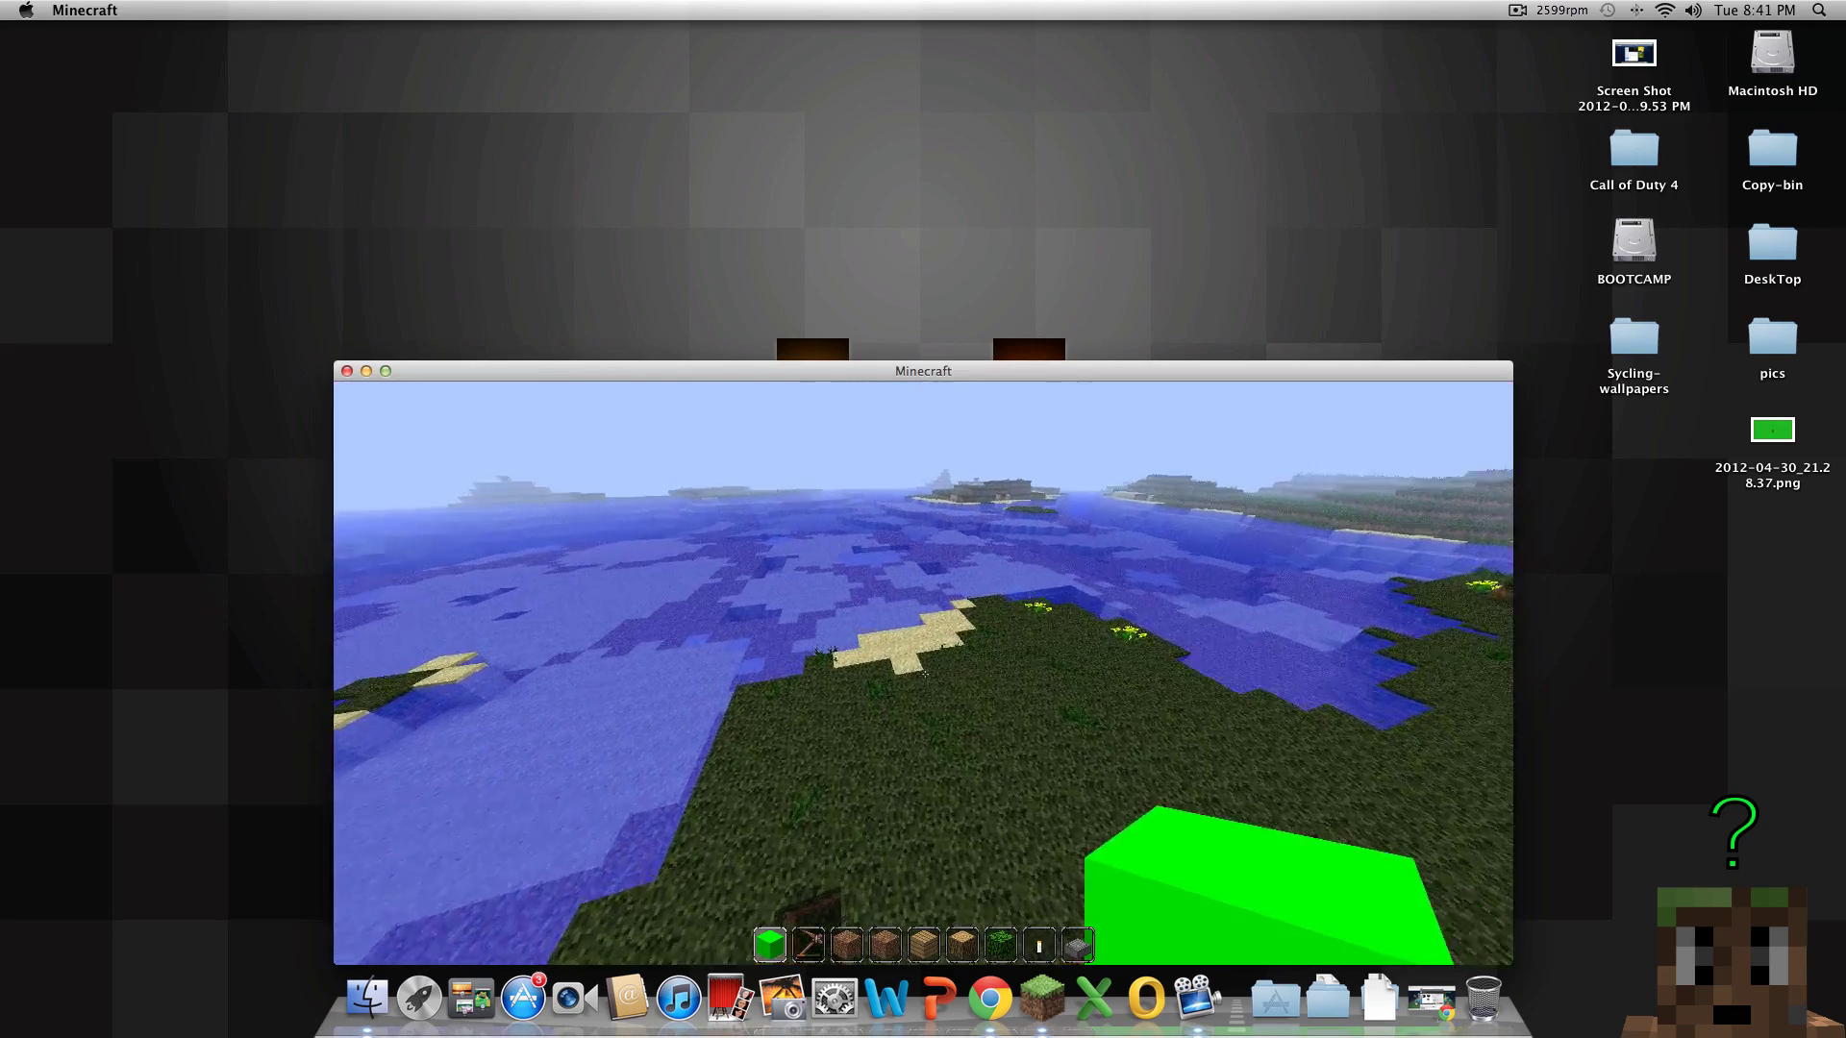
# Place a row of lime wool blocks on the grass, breaking misplaced ones and stacking one on top
pyautogui.rightClick(925, 674)
pyautogui.rightClick(925, 674)
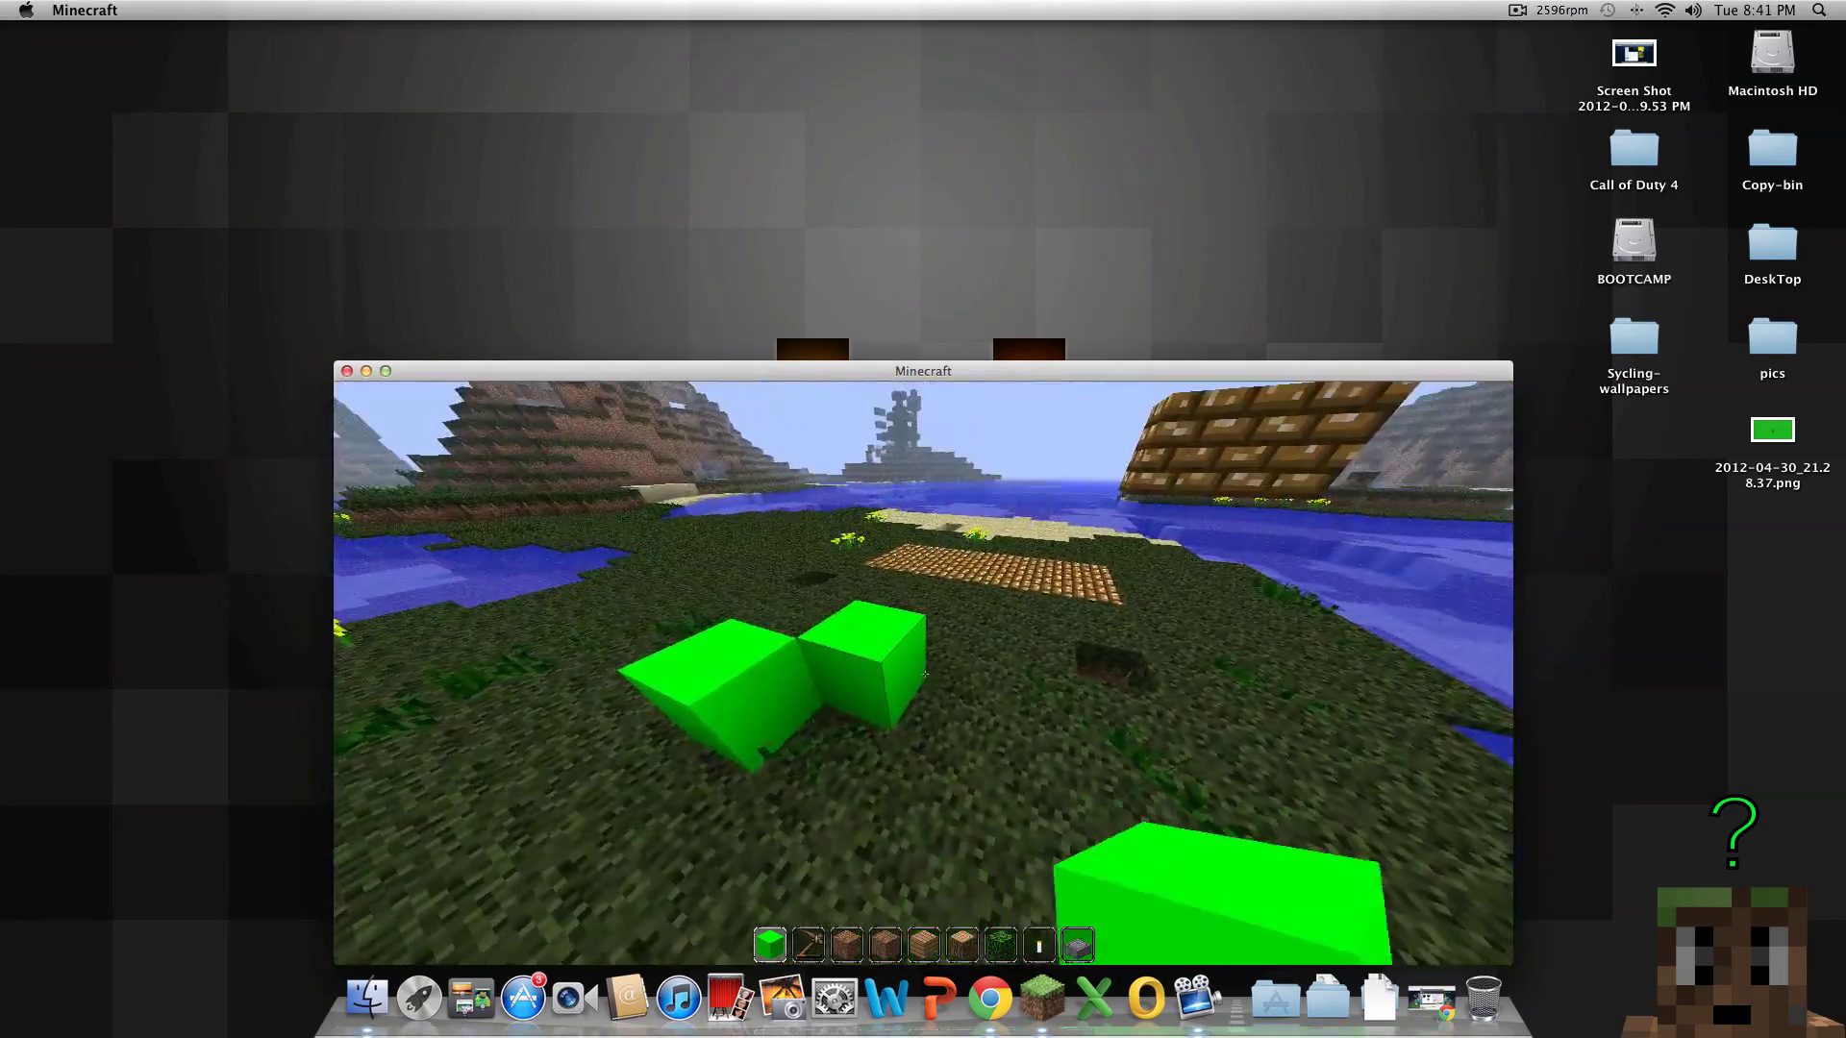
pyautogui.rightClick(925, 674)
pyautogui.rightClick(925, 674)
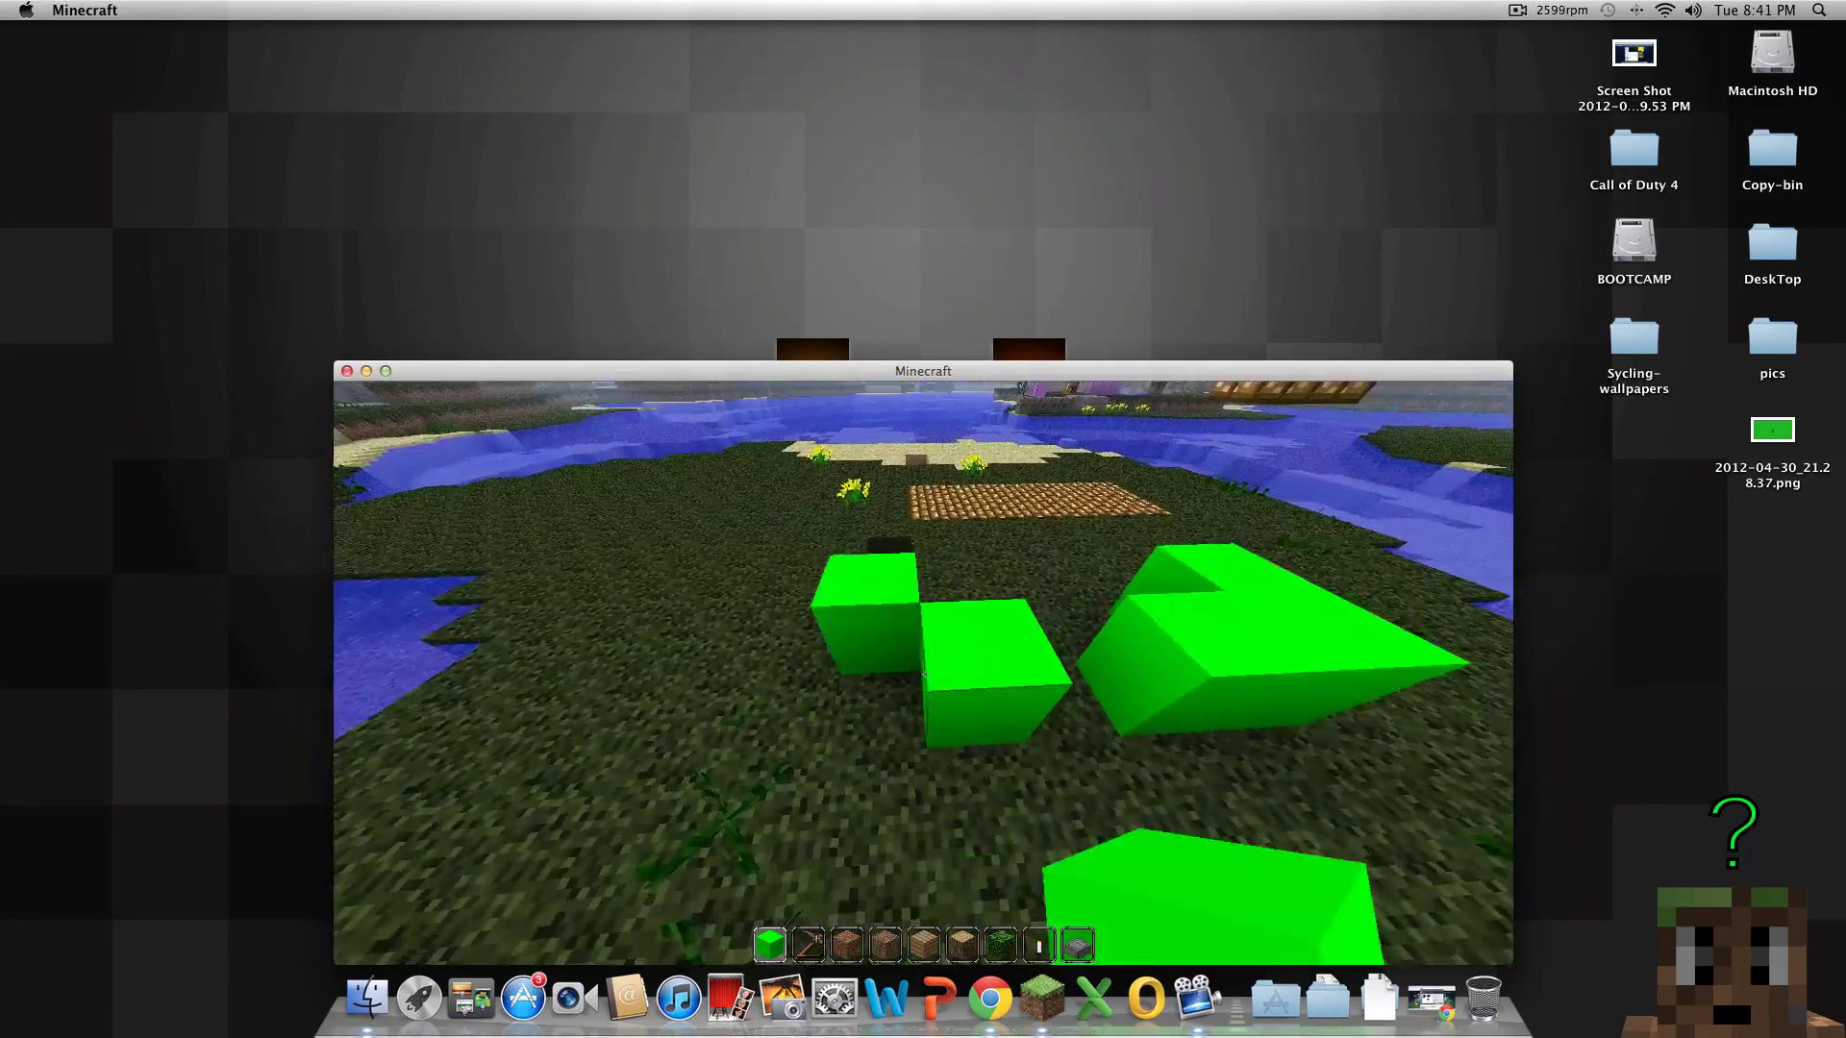
pyautogui.rightClick(925, 674)
pyautogui.rightClick(925, 674)
pyautogui.click(925, 674)
pyautogui.click(925, 674)
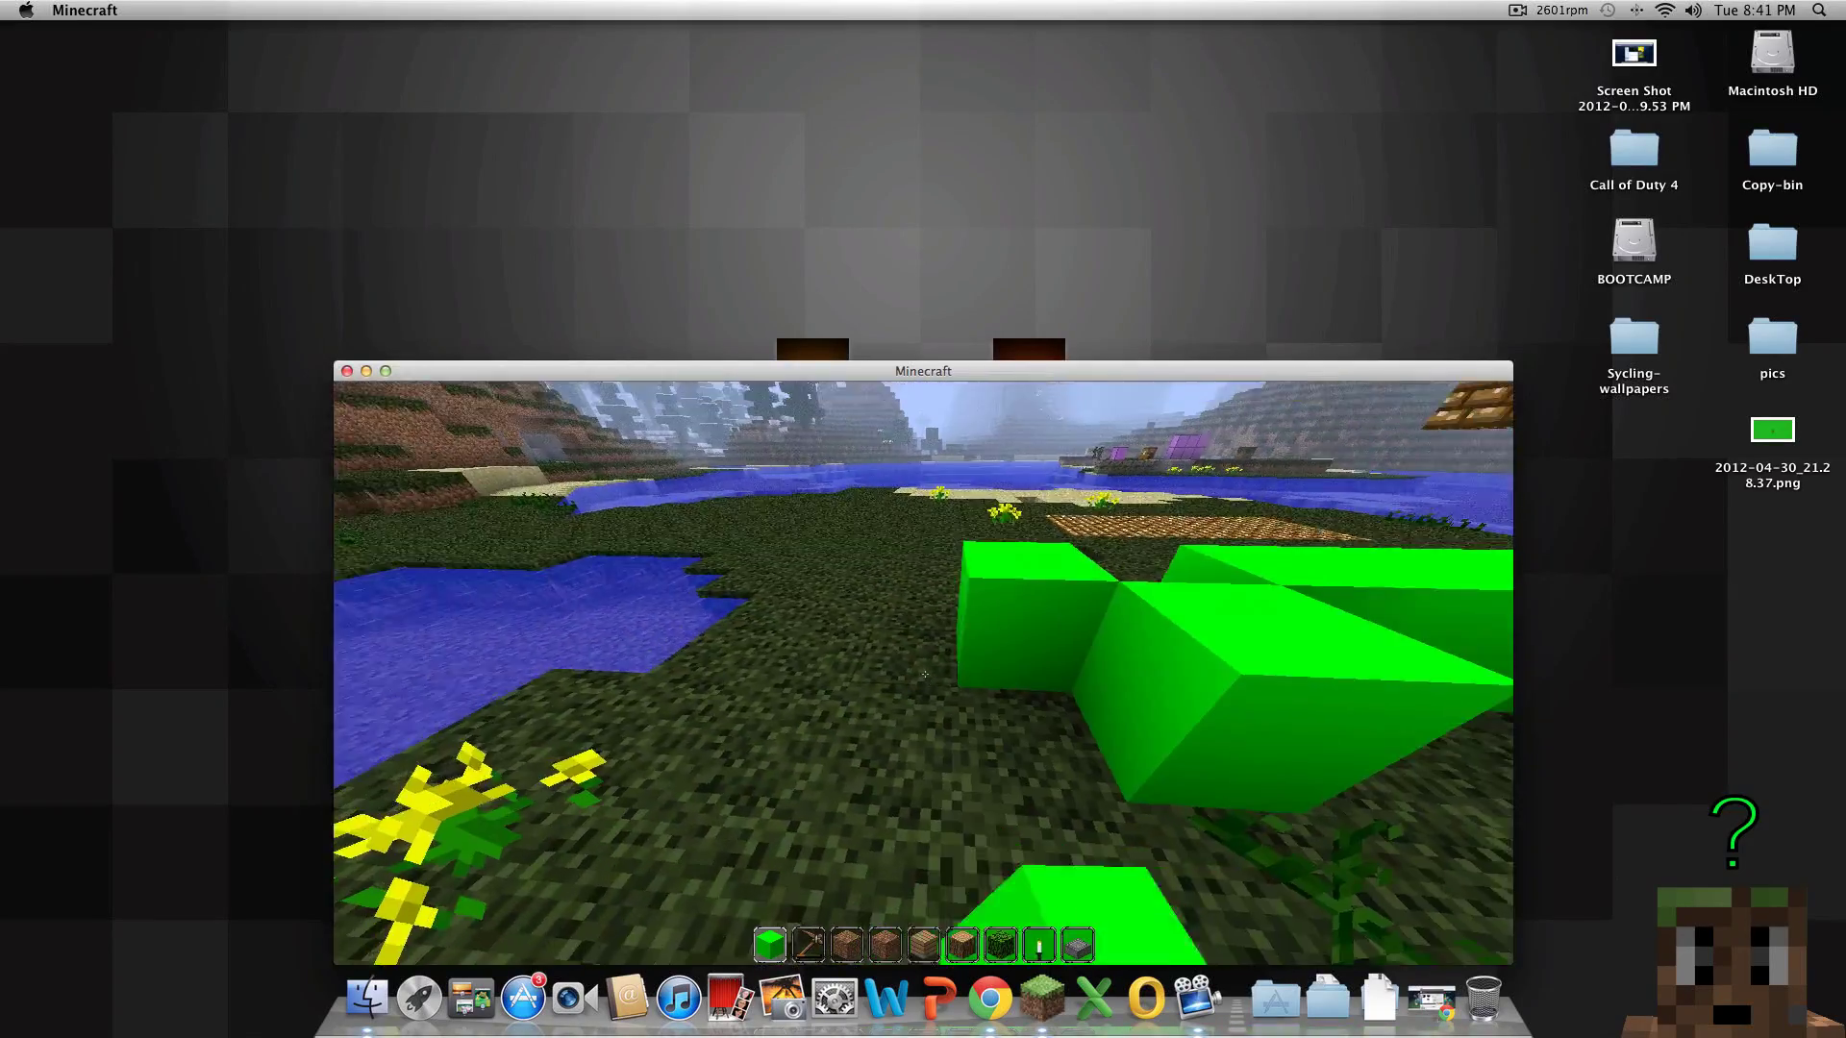
pyautogui.click(925, 674)
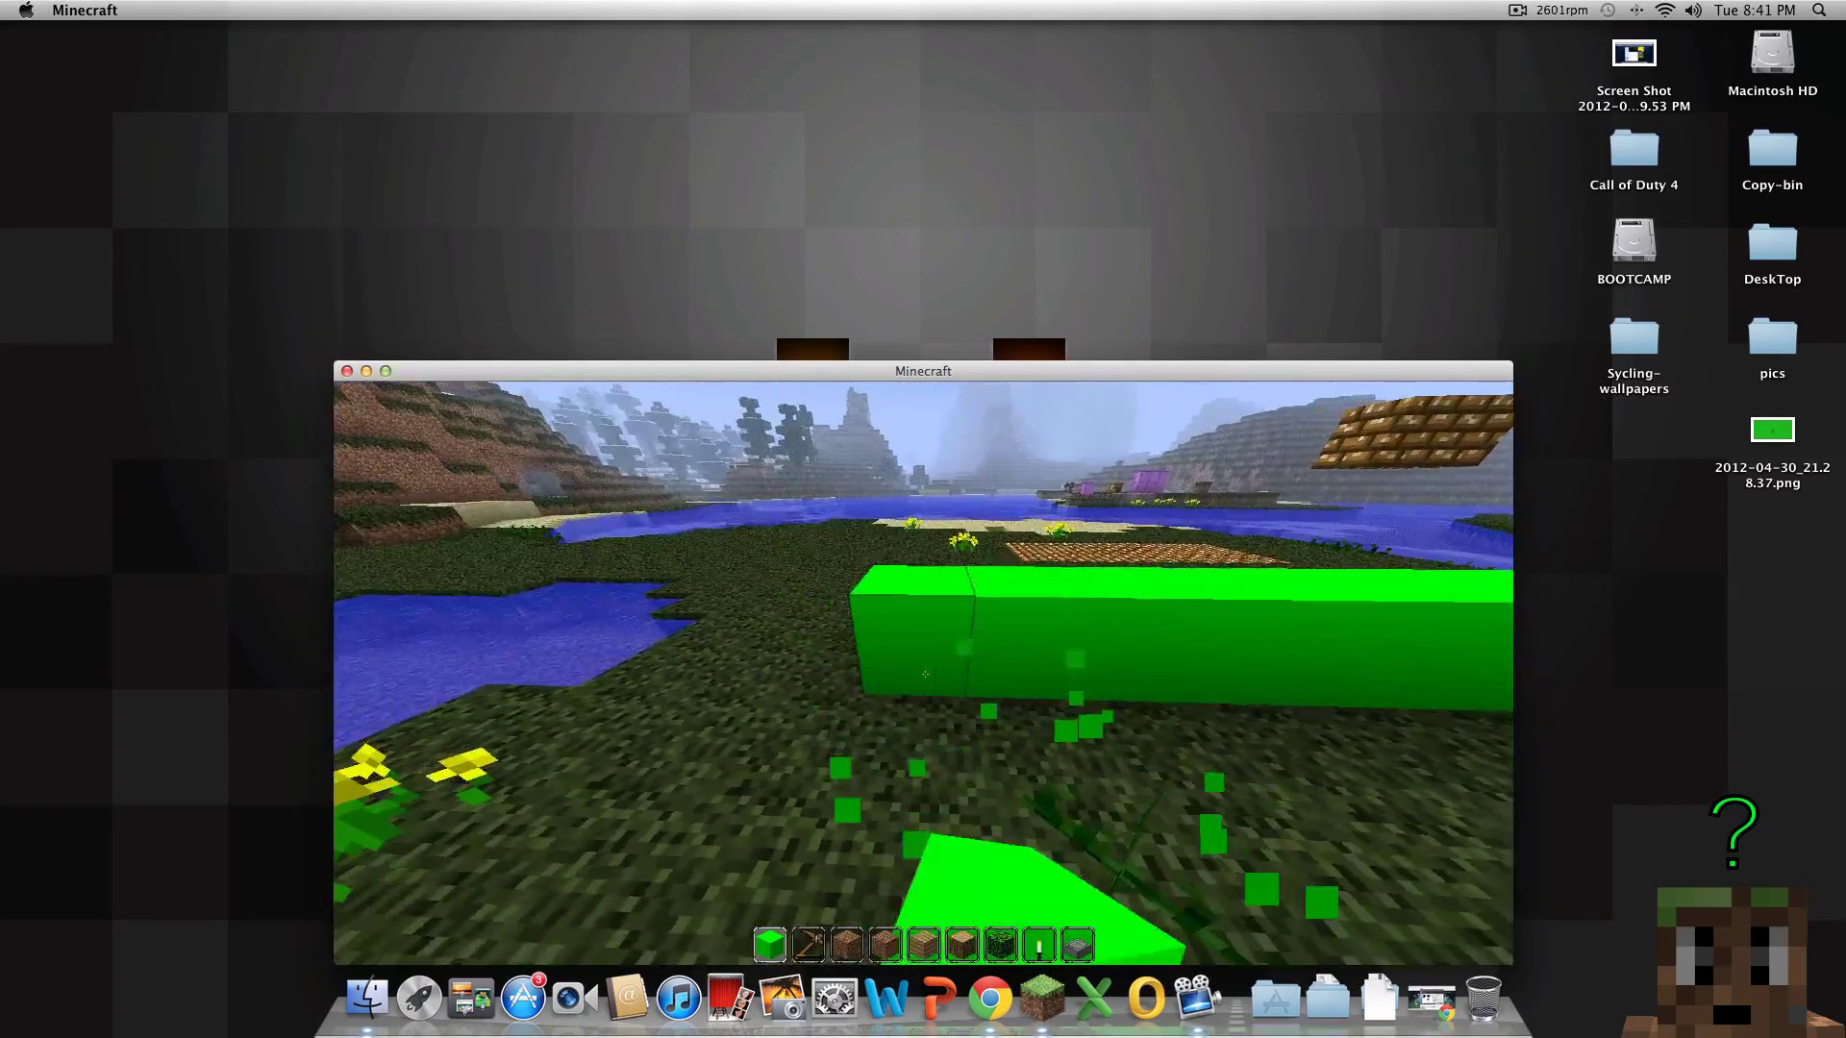
pyautogui.rightClick(925, 674)
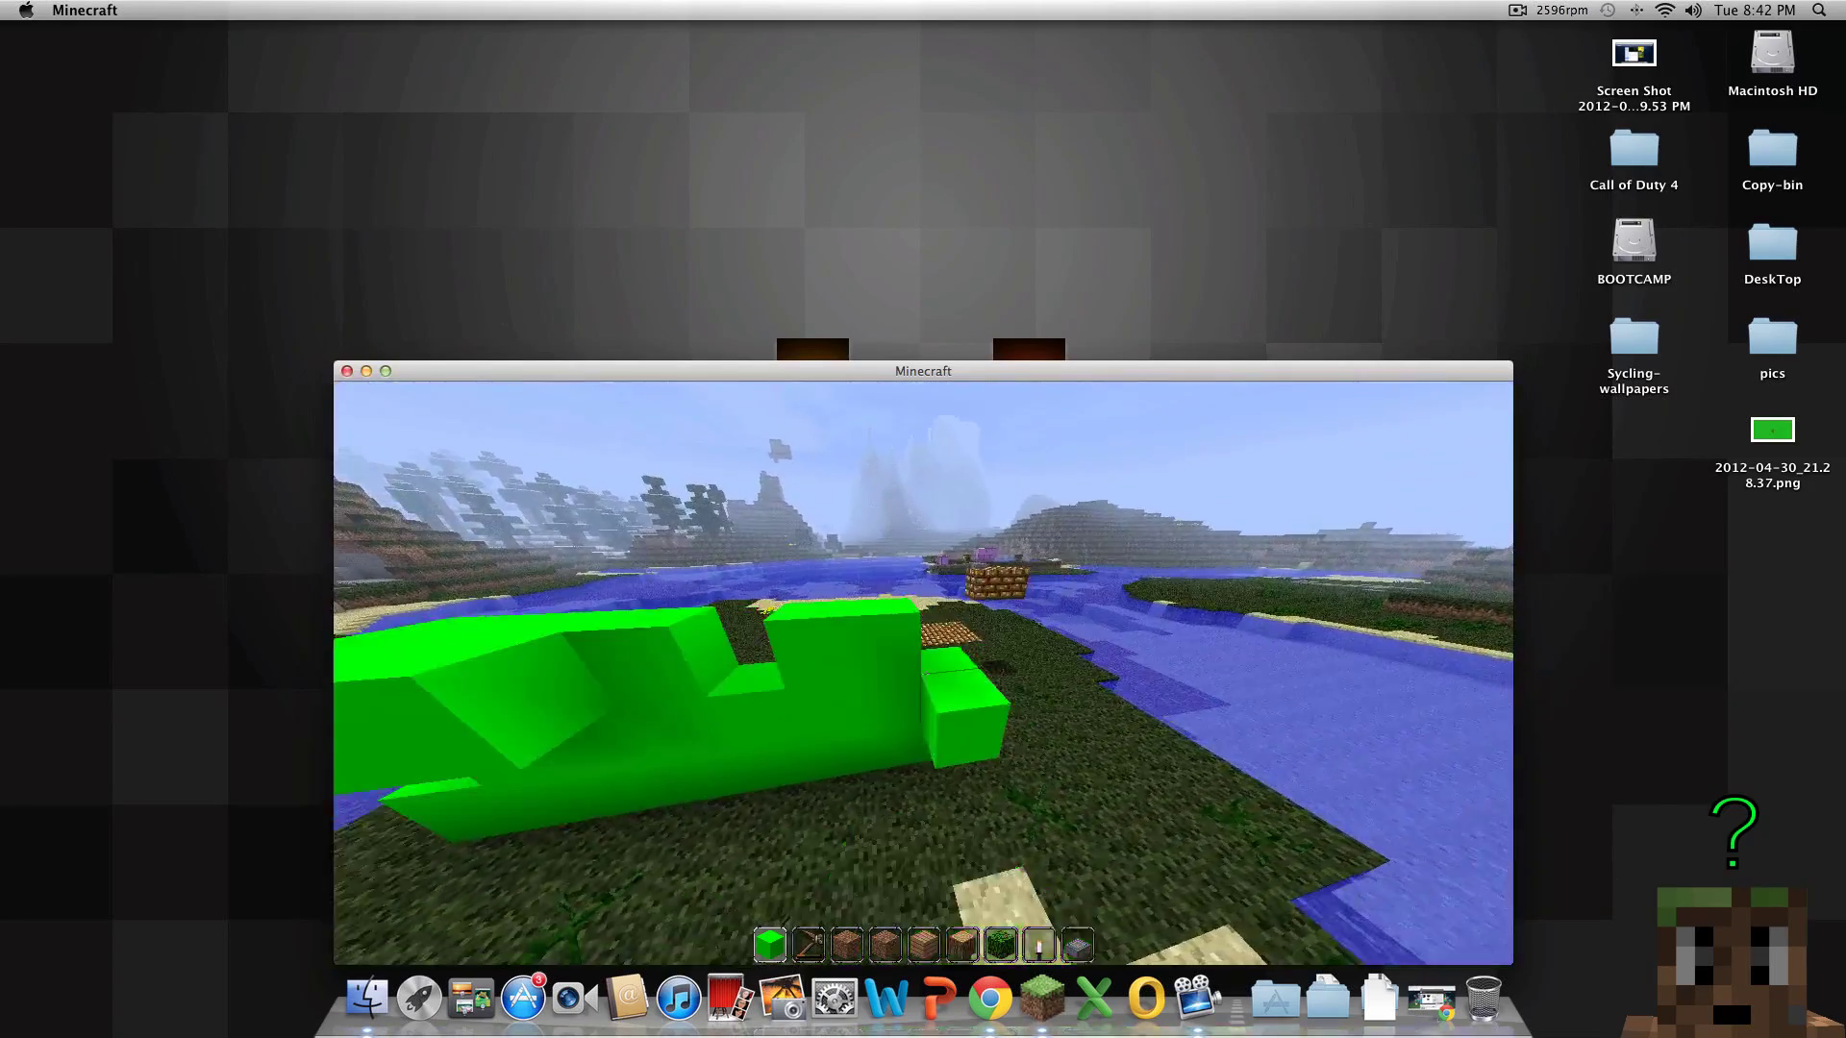
pyautogui.click(925, 674)
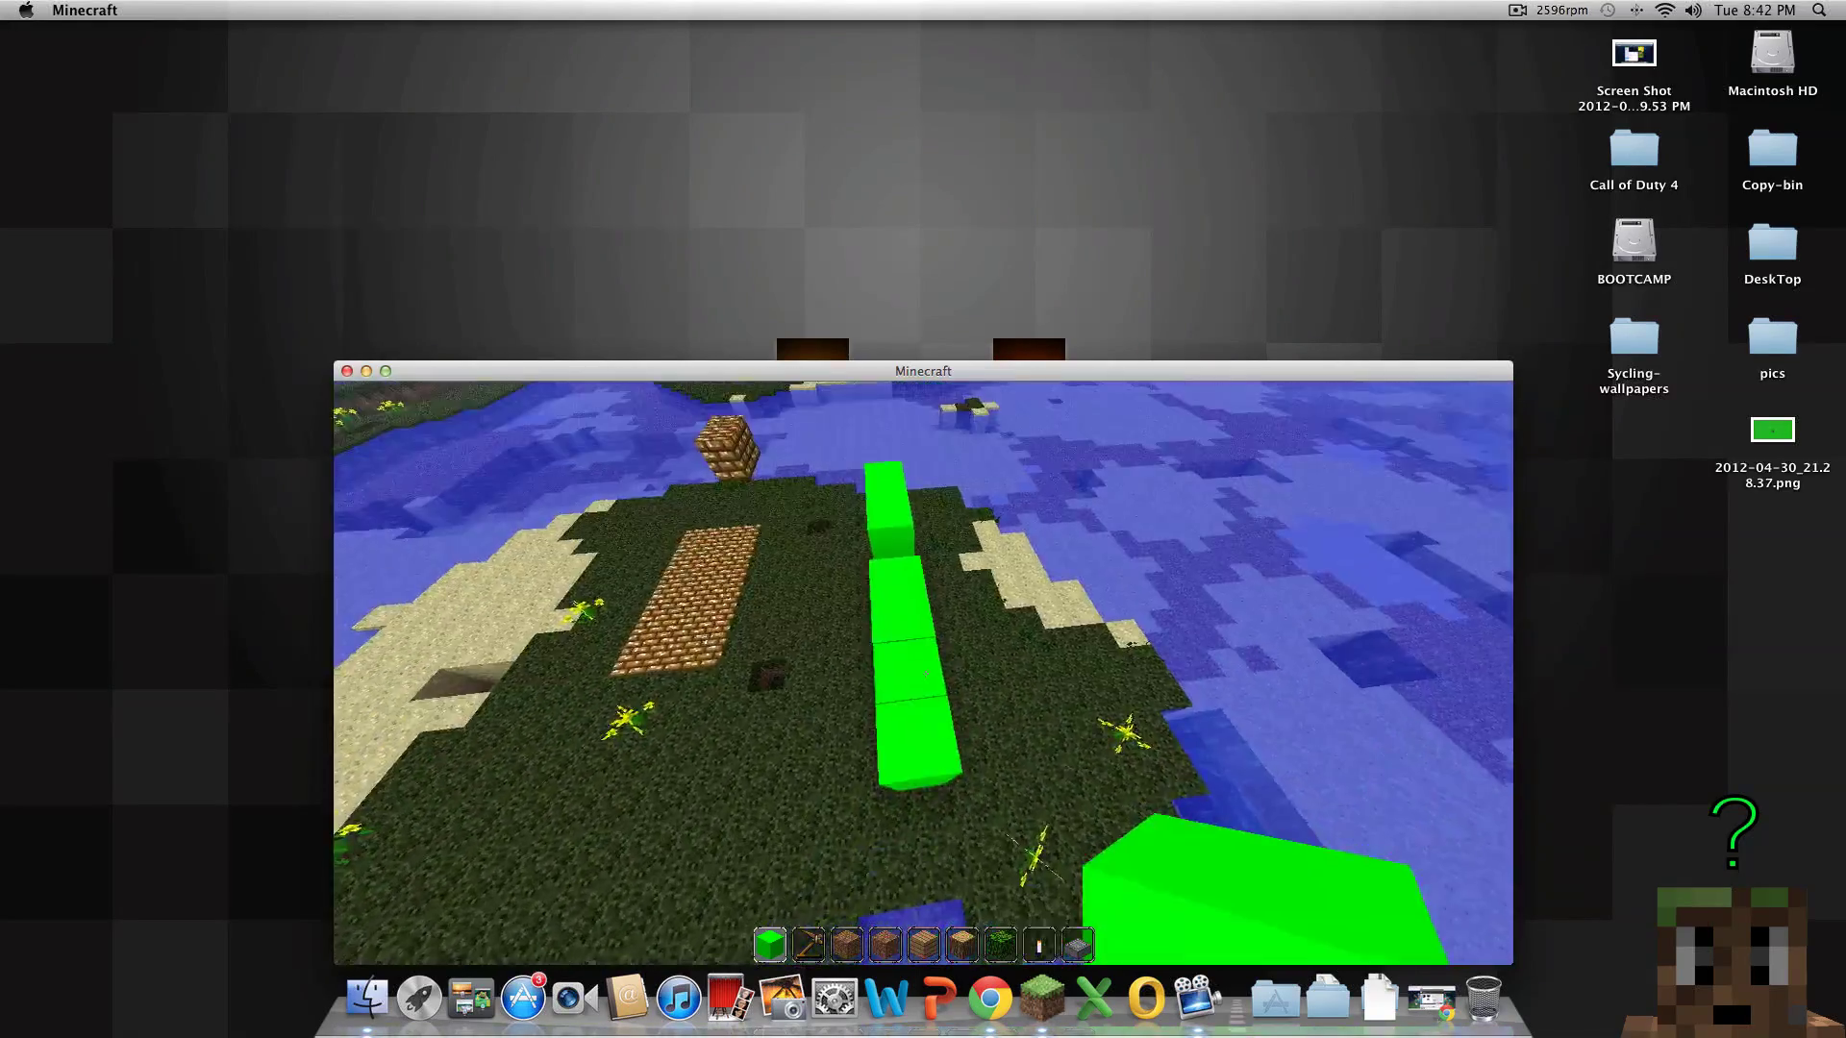
# Fly to the green wool wall and break blocks from it and the plank floor
pyautogui.press('w')
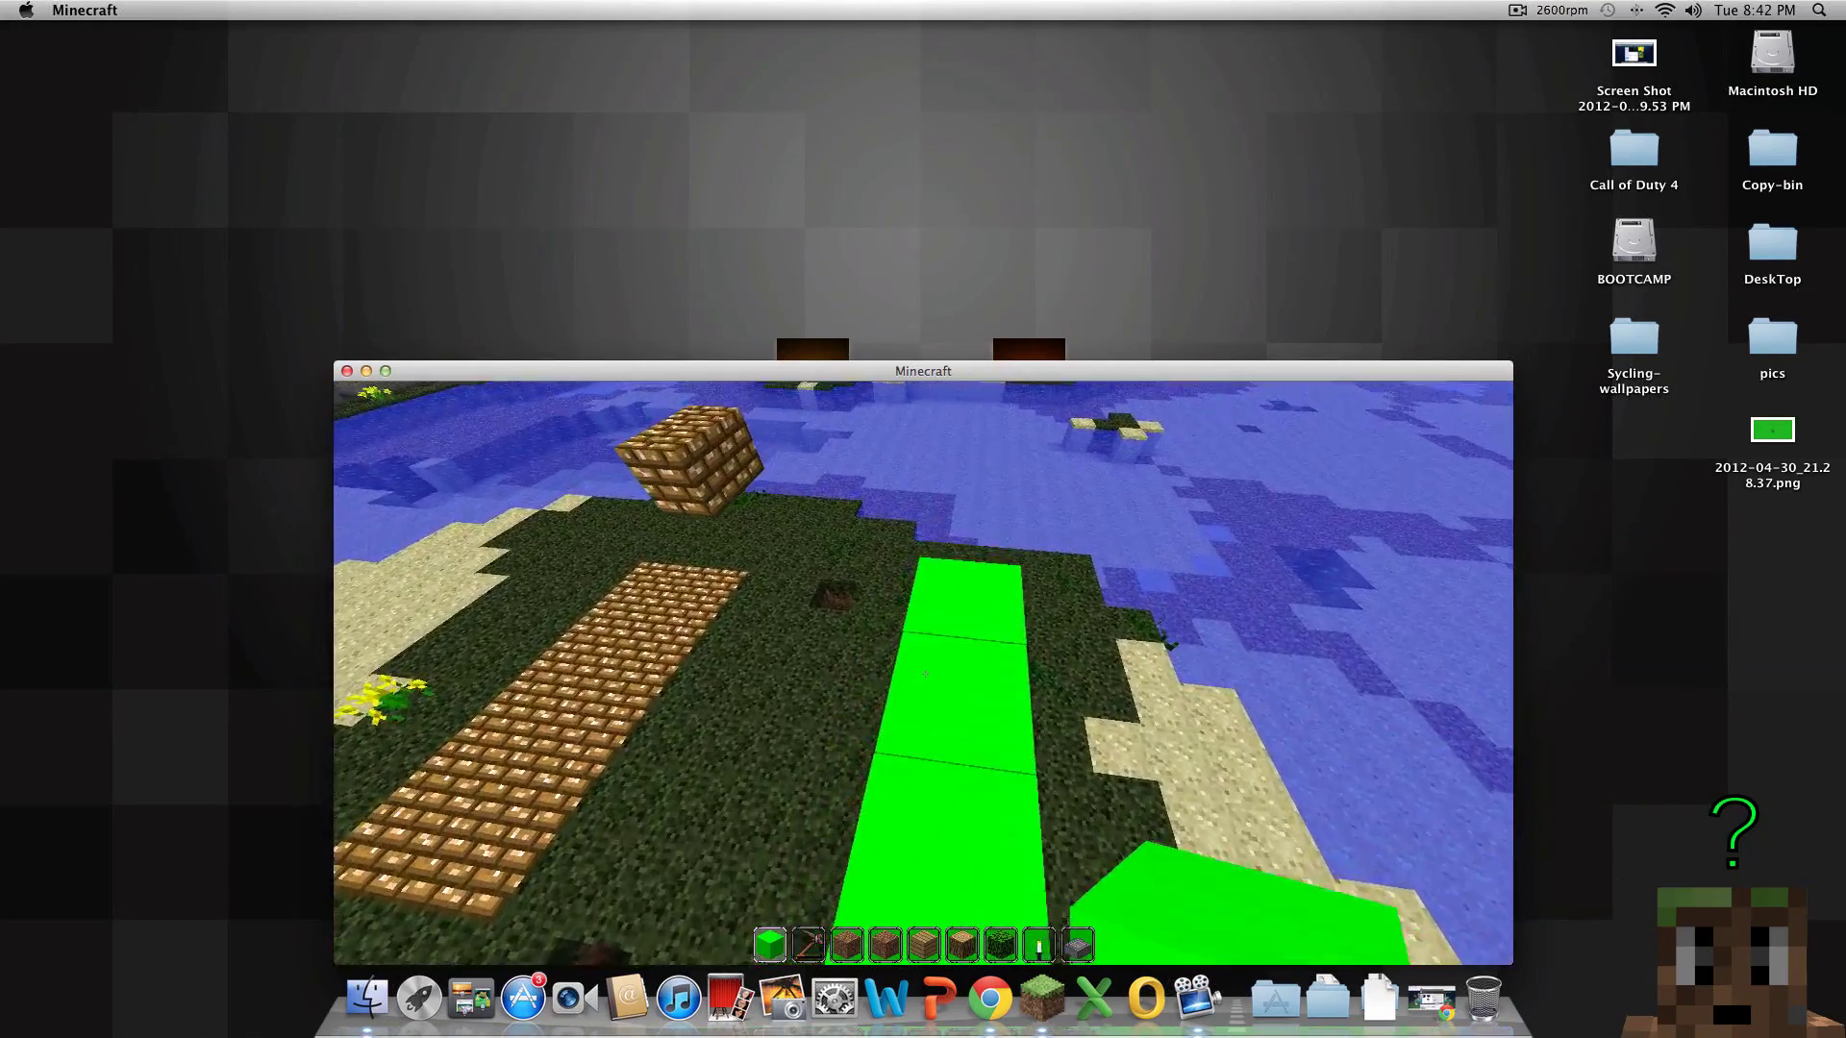
pyautogui.press('w')
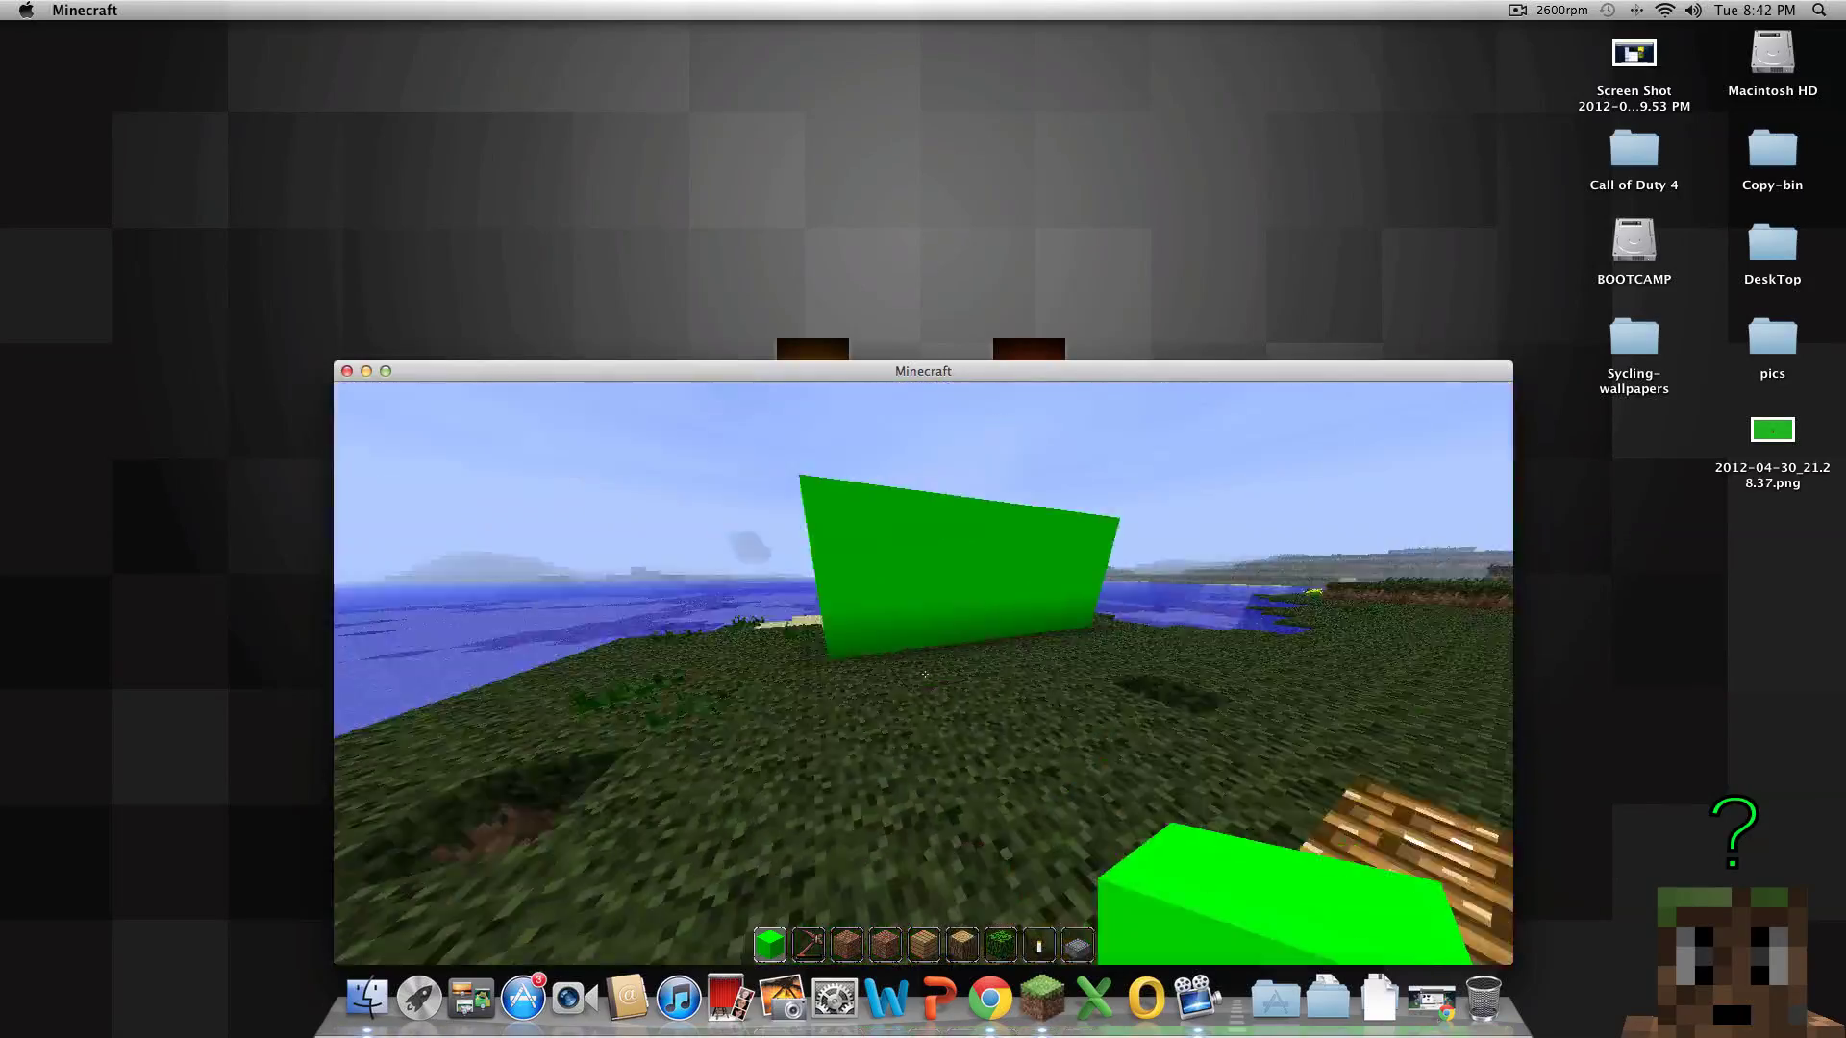
pyautogui.press('w')
pyautogui.click(925, 675)
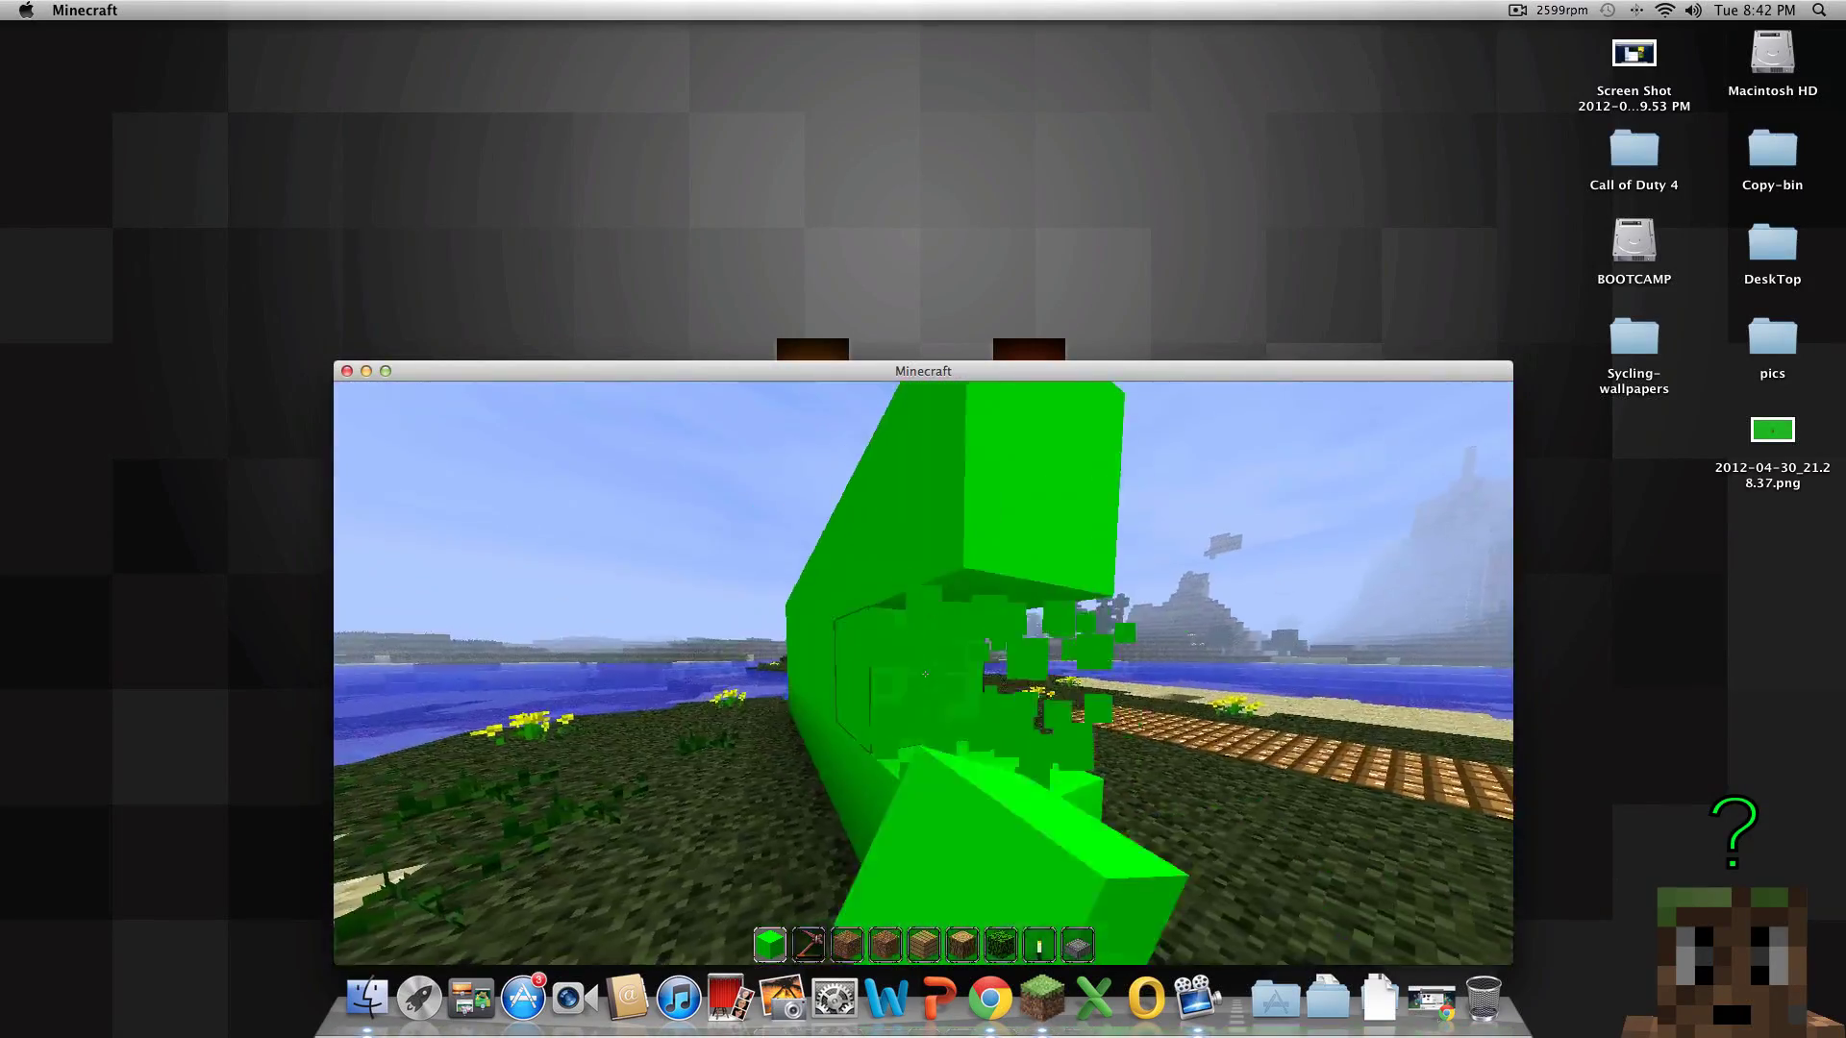
pyautogui.click(925, 675)
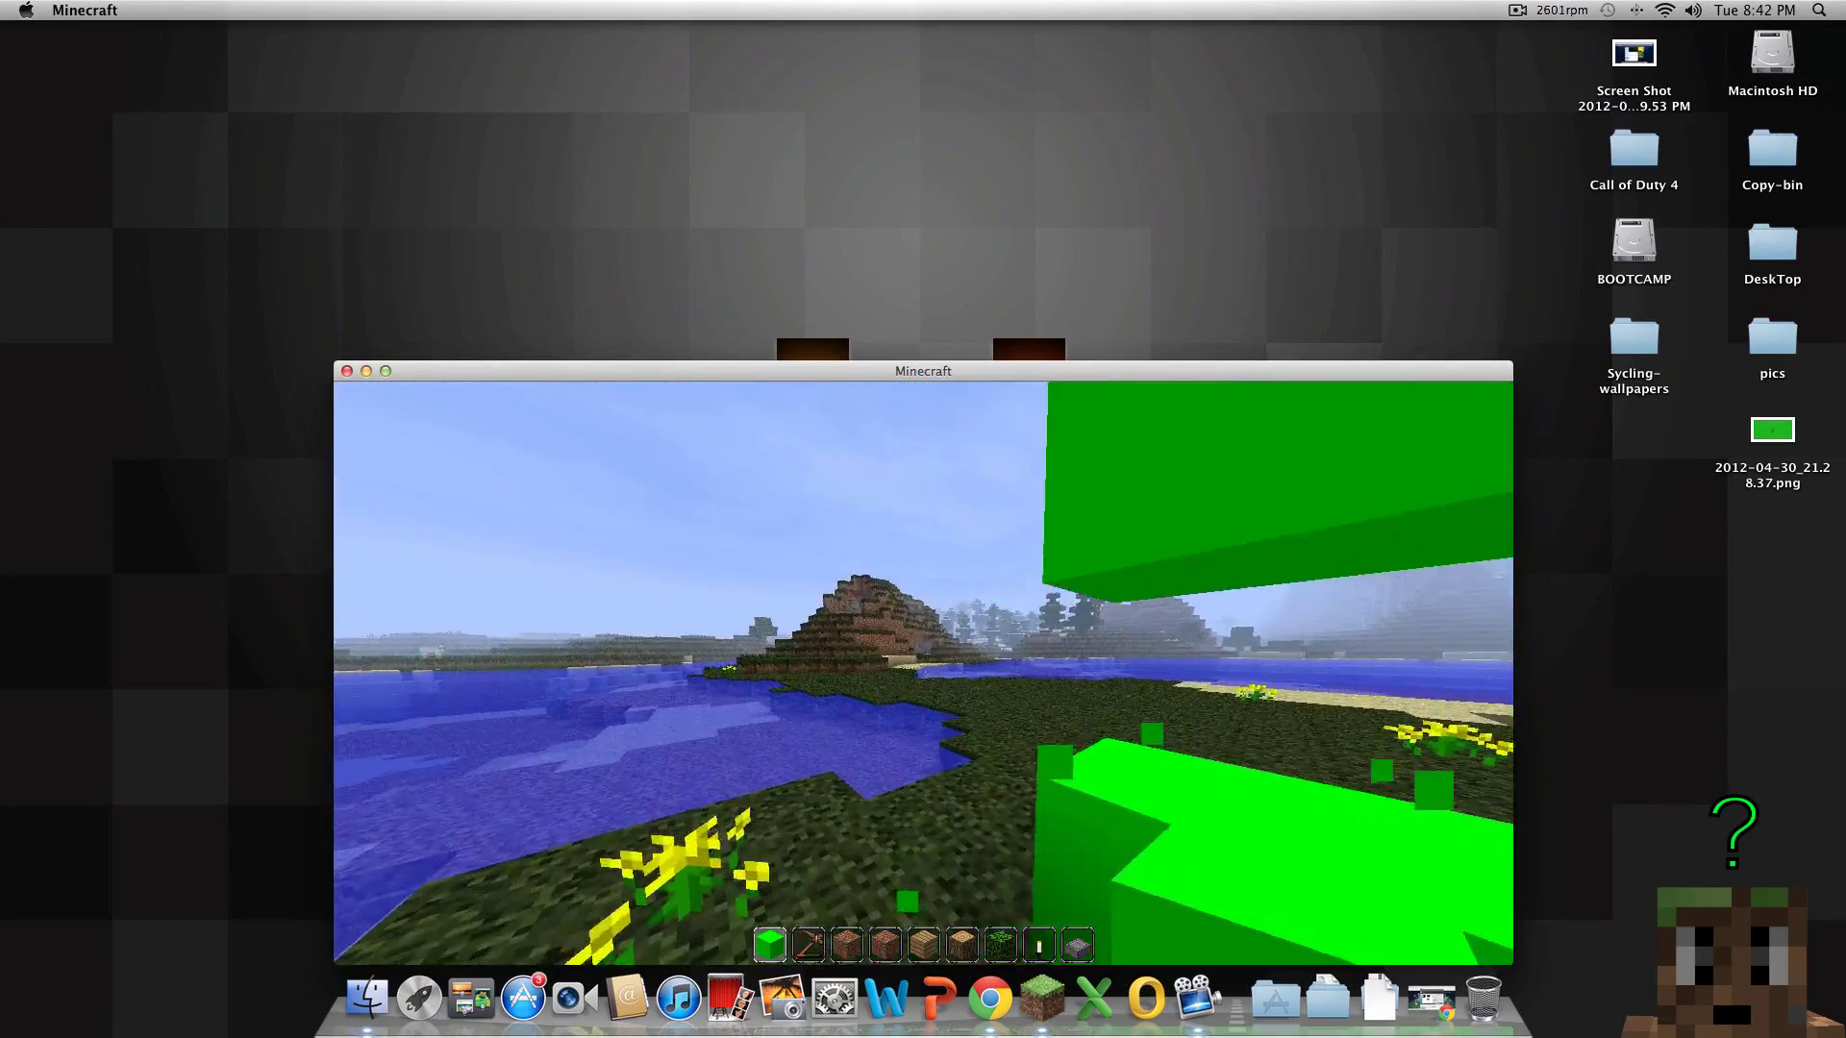
pyautogui.press('space')
pyautogui.press('shift')
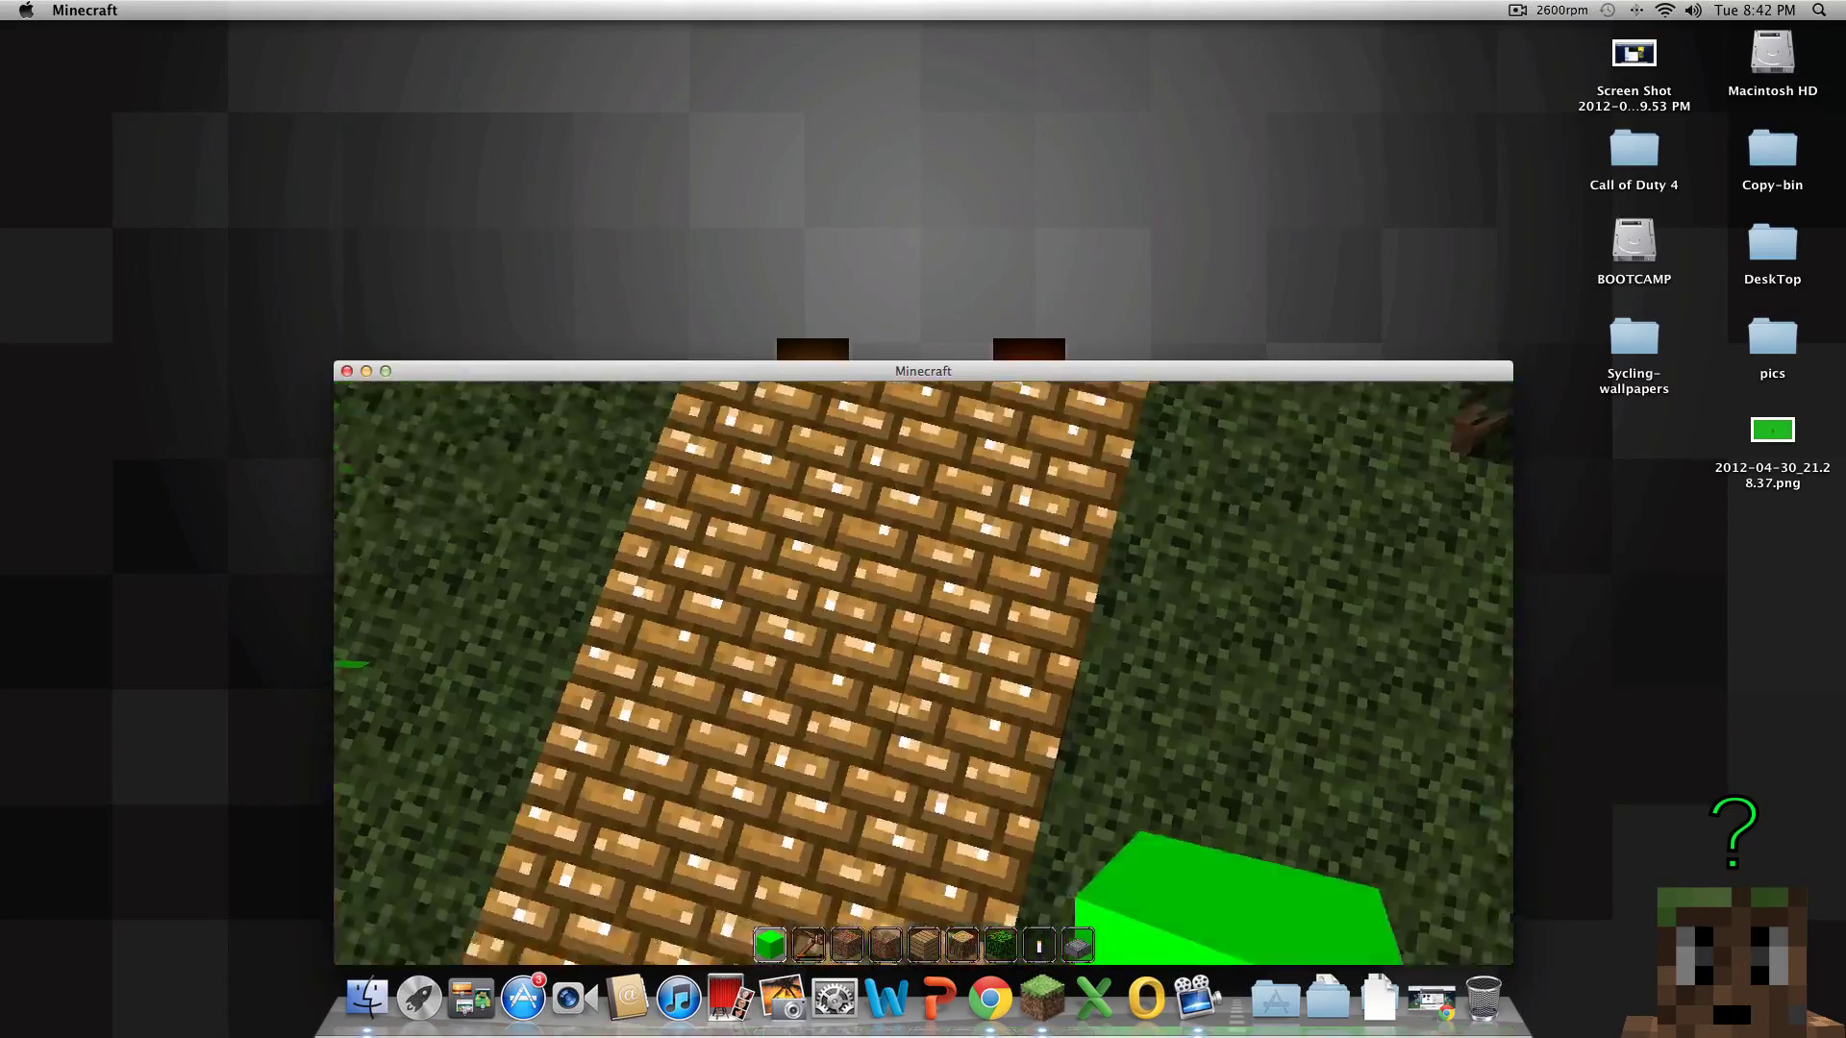
pyautogui.click(925, 675)
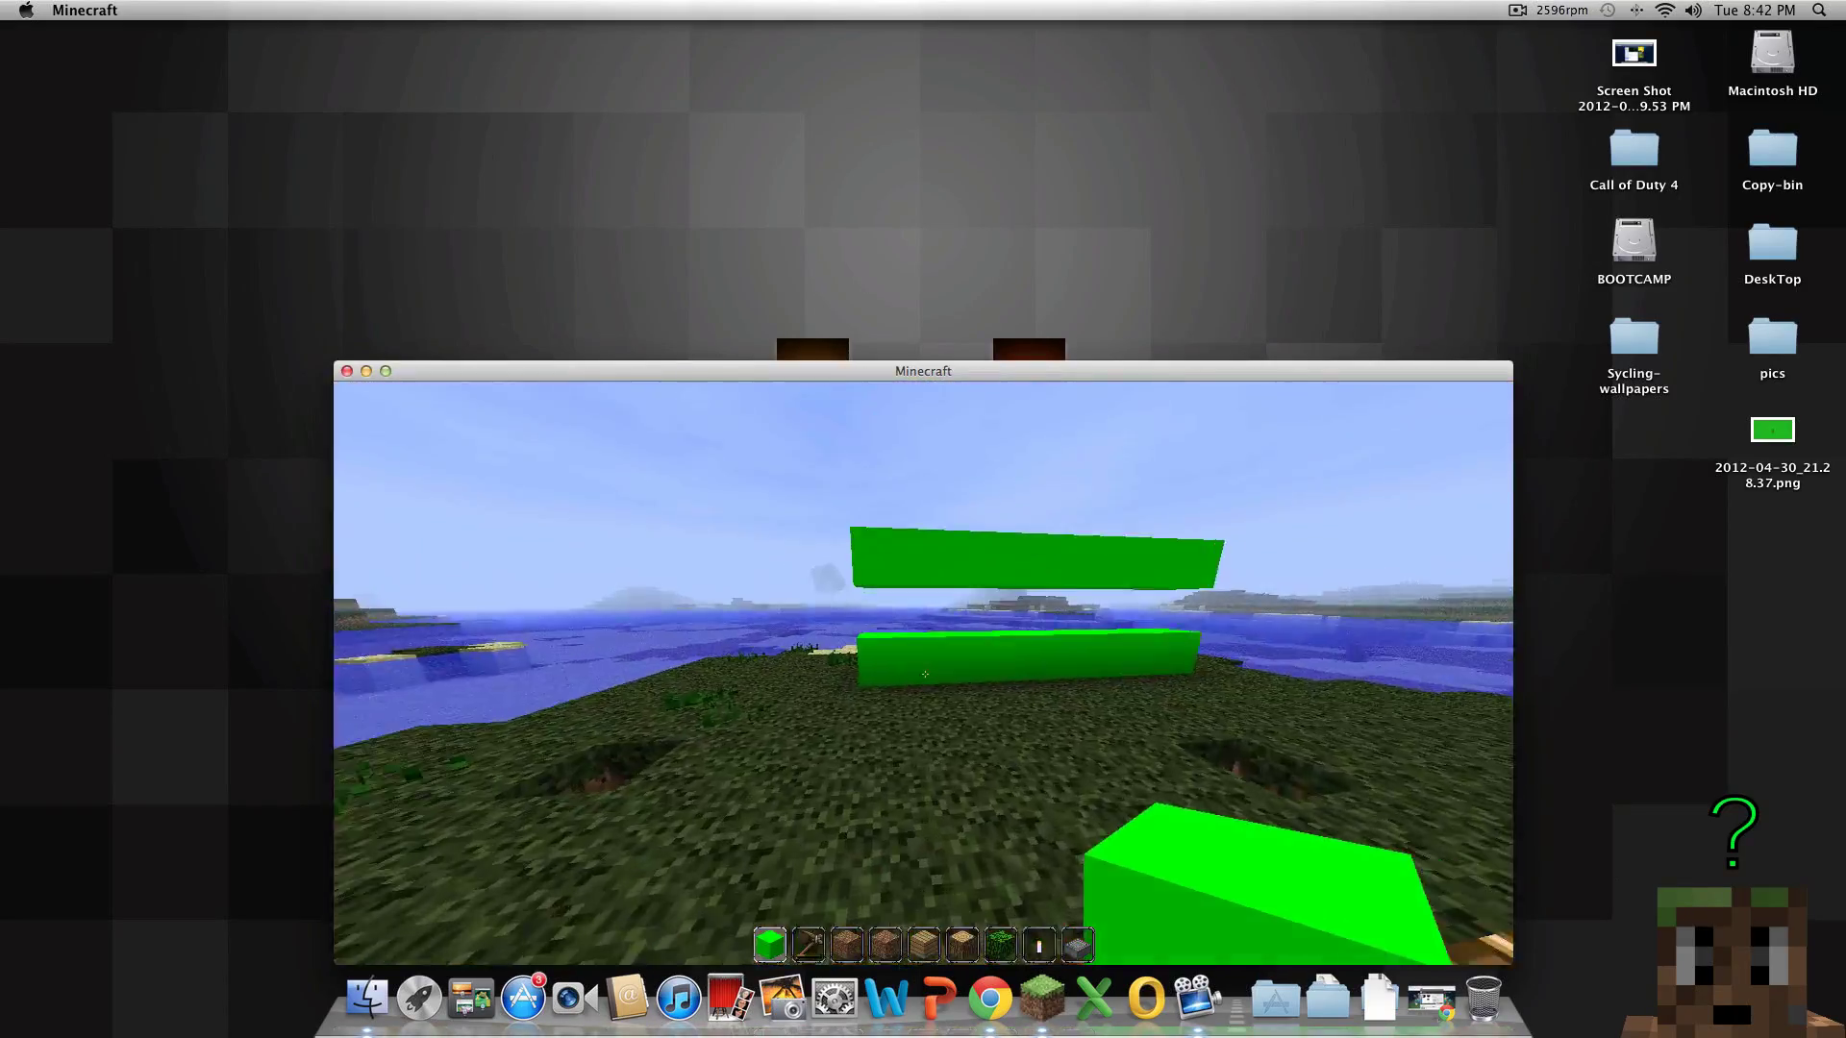
# Close the inventory and pause the game to show the Game menu
pyautogui.press('e')
pyautogui.press('Escape')
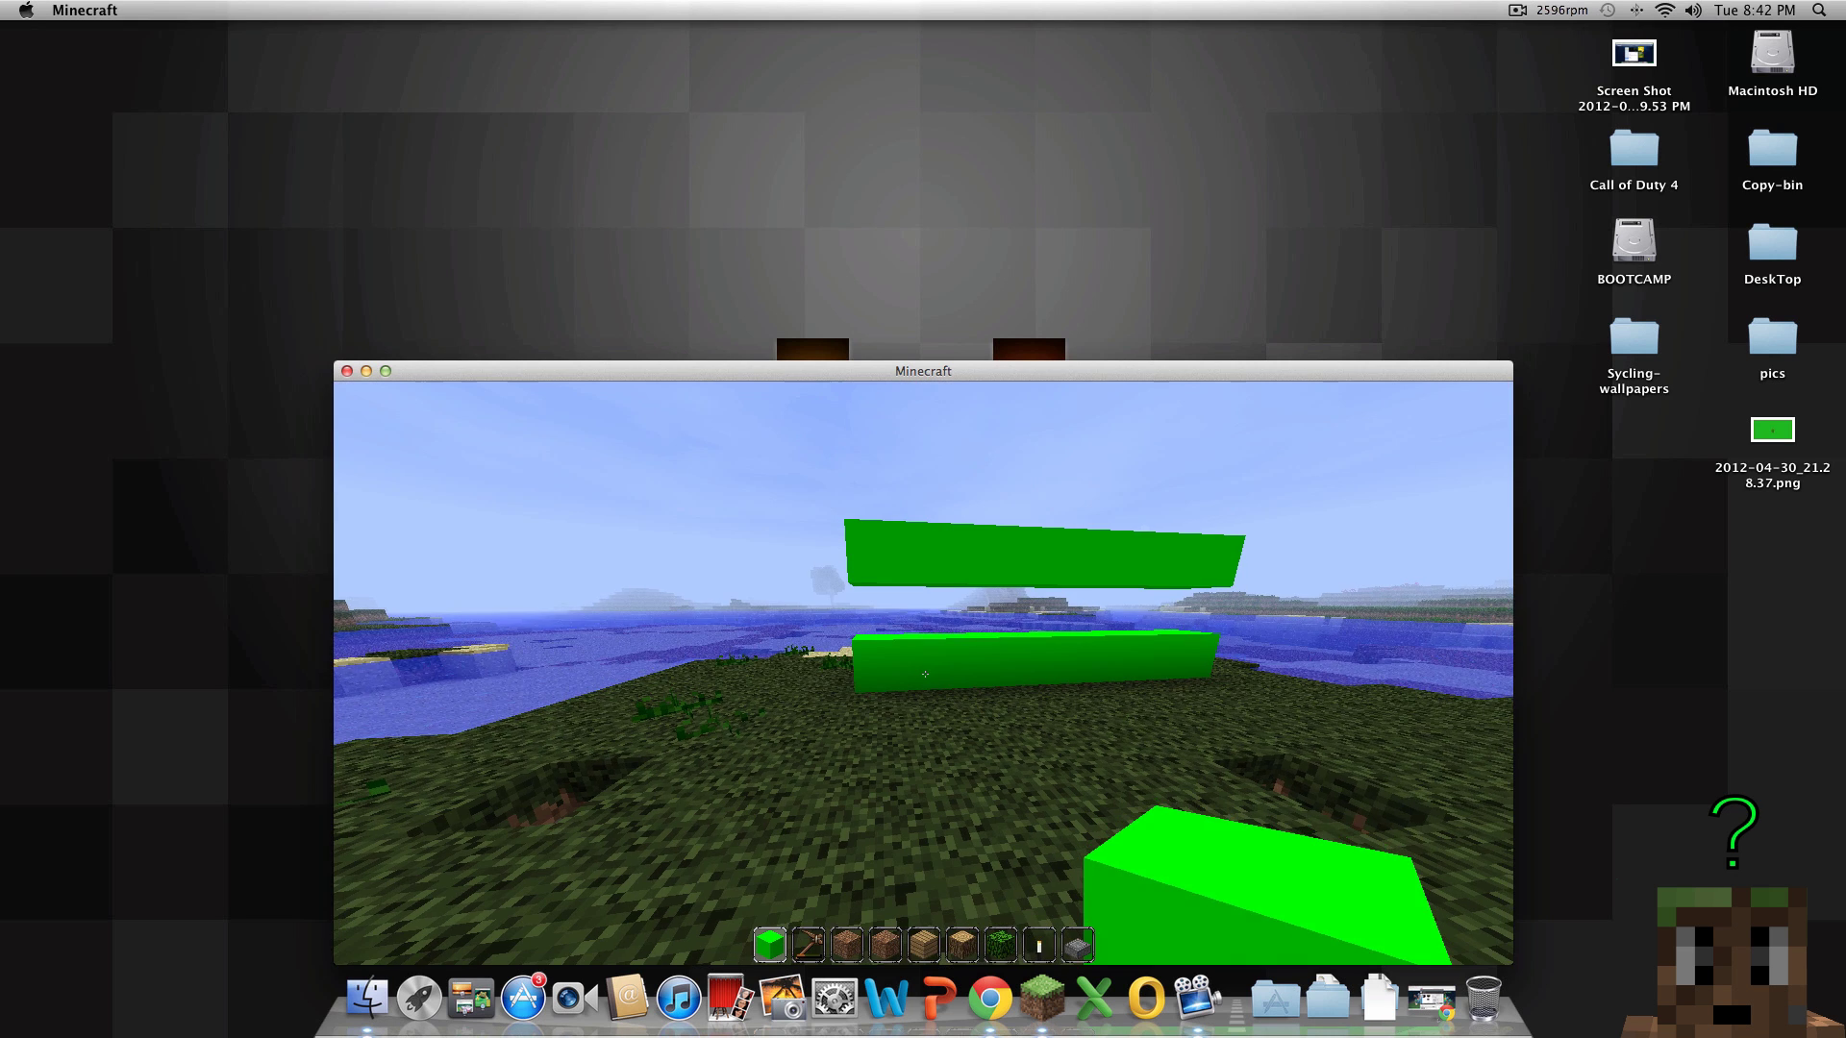
pyautogui.press('Escape')
# Save and quit to title, exit Minecraft, then close the reopened launcher after checking its error text
pyautogui.click(962, 745)
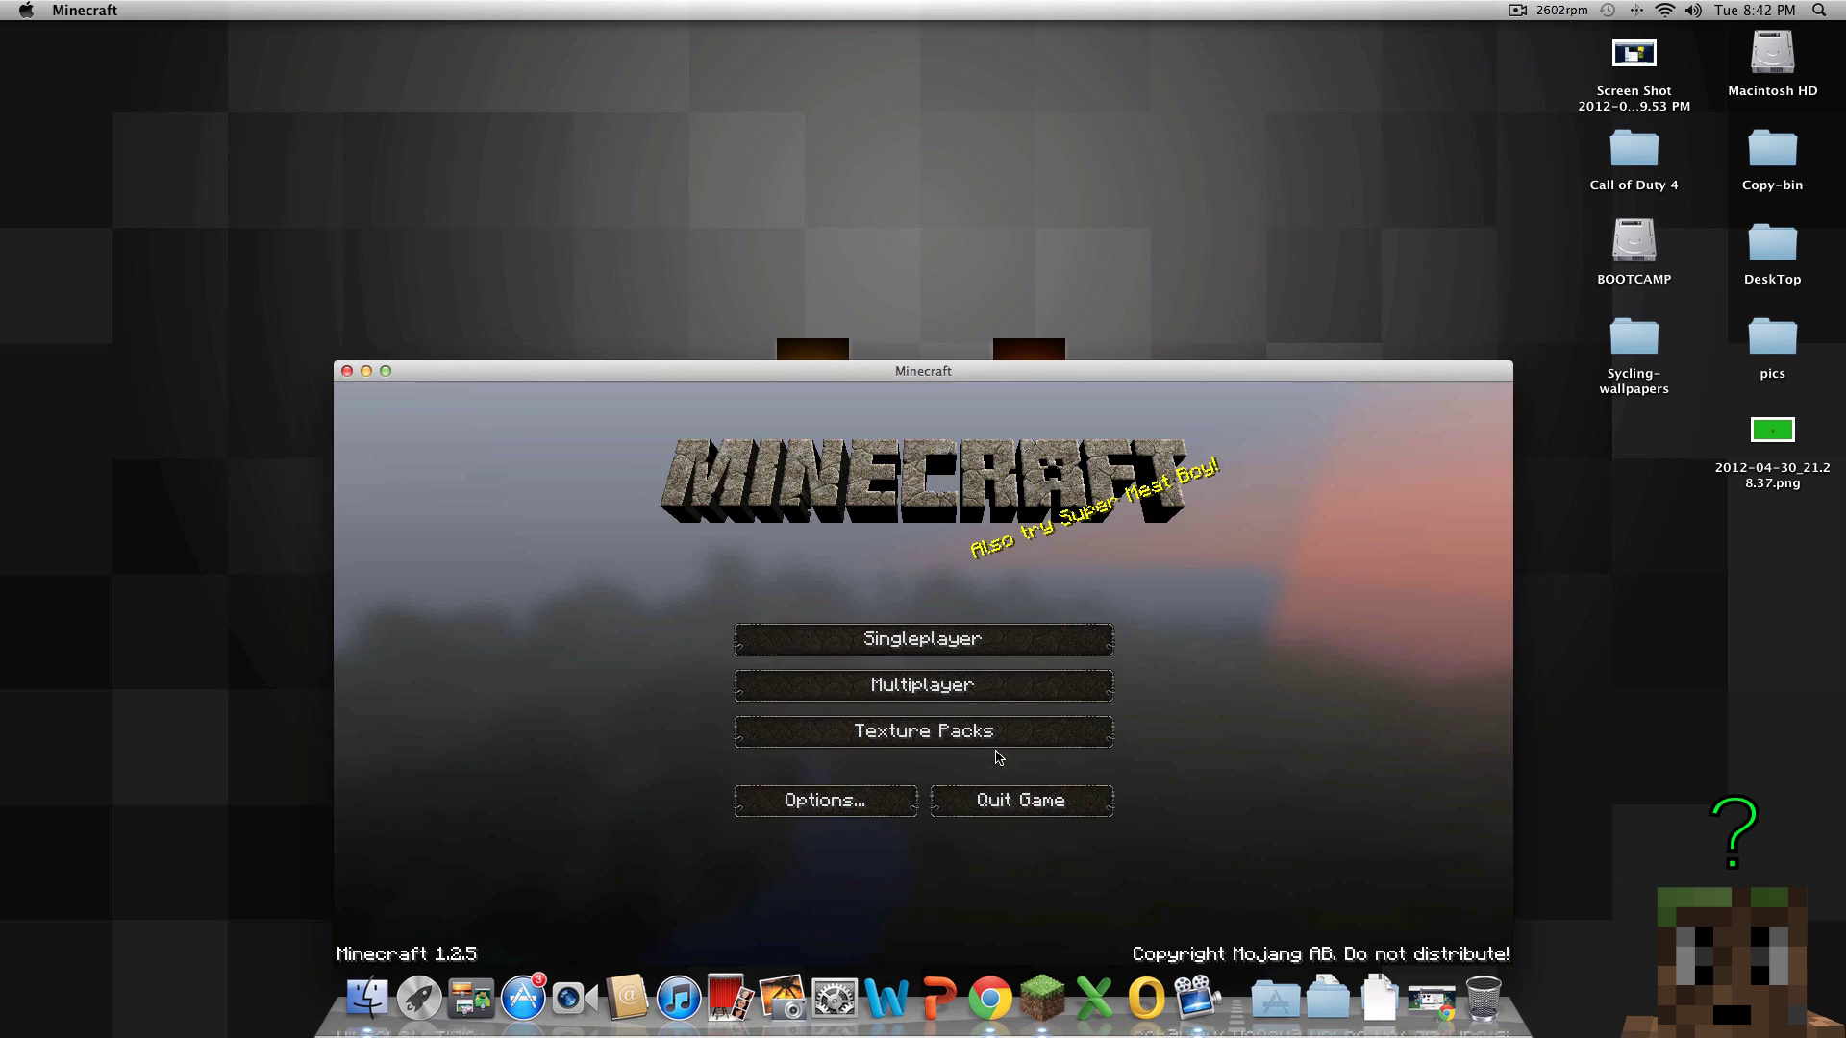
pyautogui.click(1054, 799)
pyautogui.click(1050, 986)
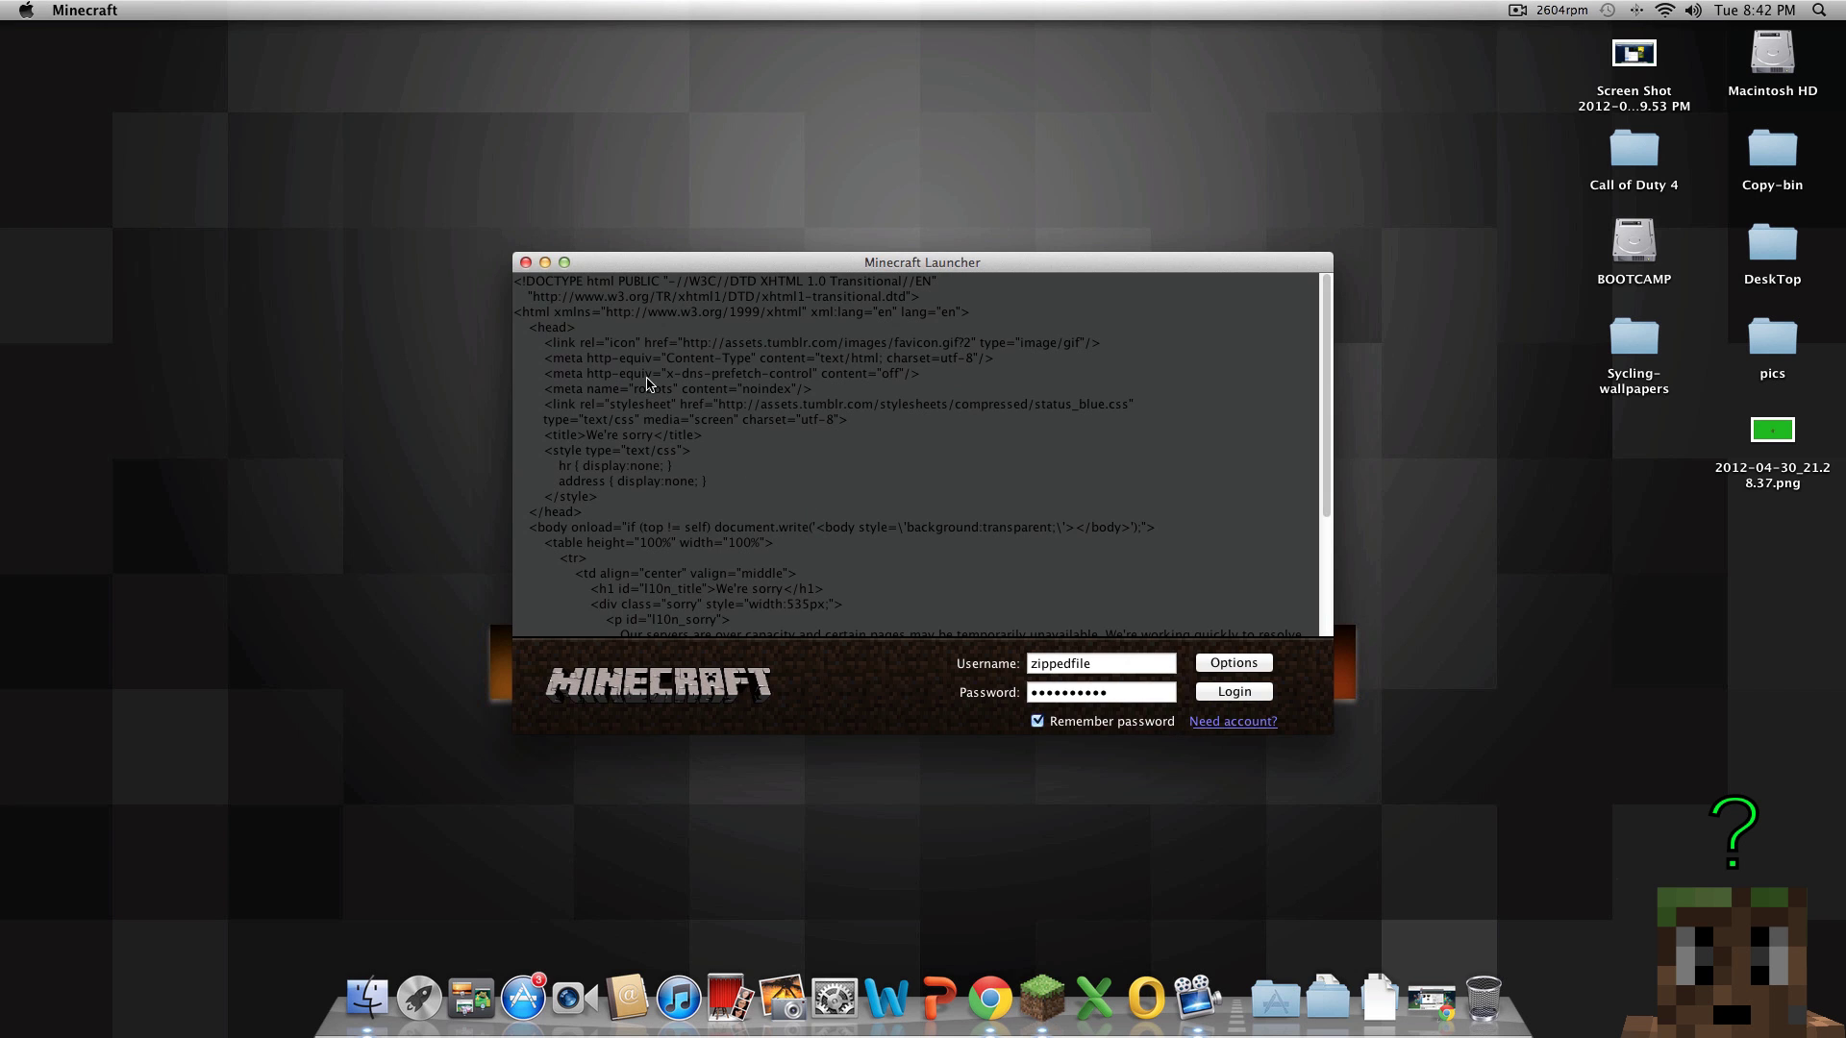
pyautogui.scroll(-3, 670, 449)
pyautogui.scroll(3, 673, 449)
pyautogui.scroll(-4, 670, 449)
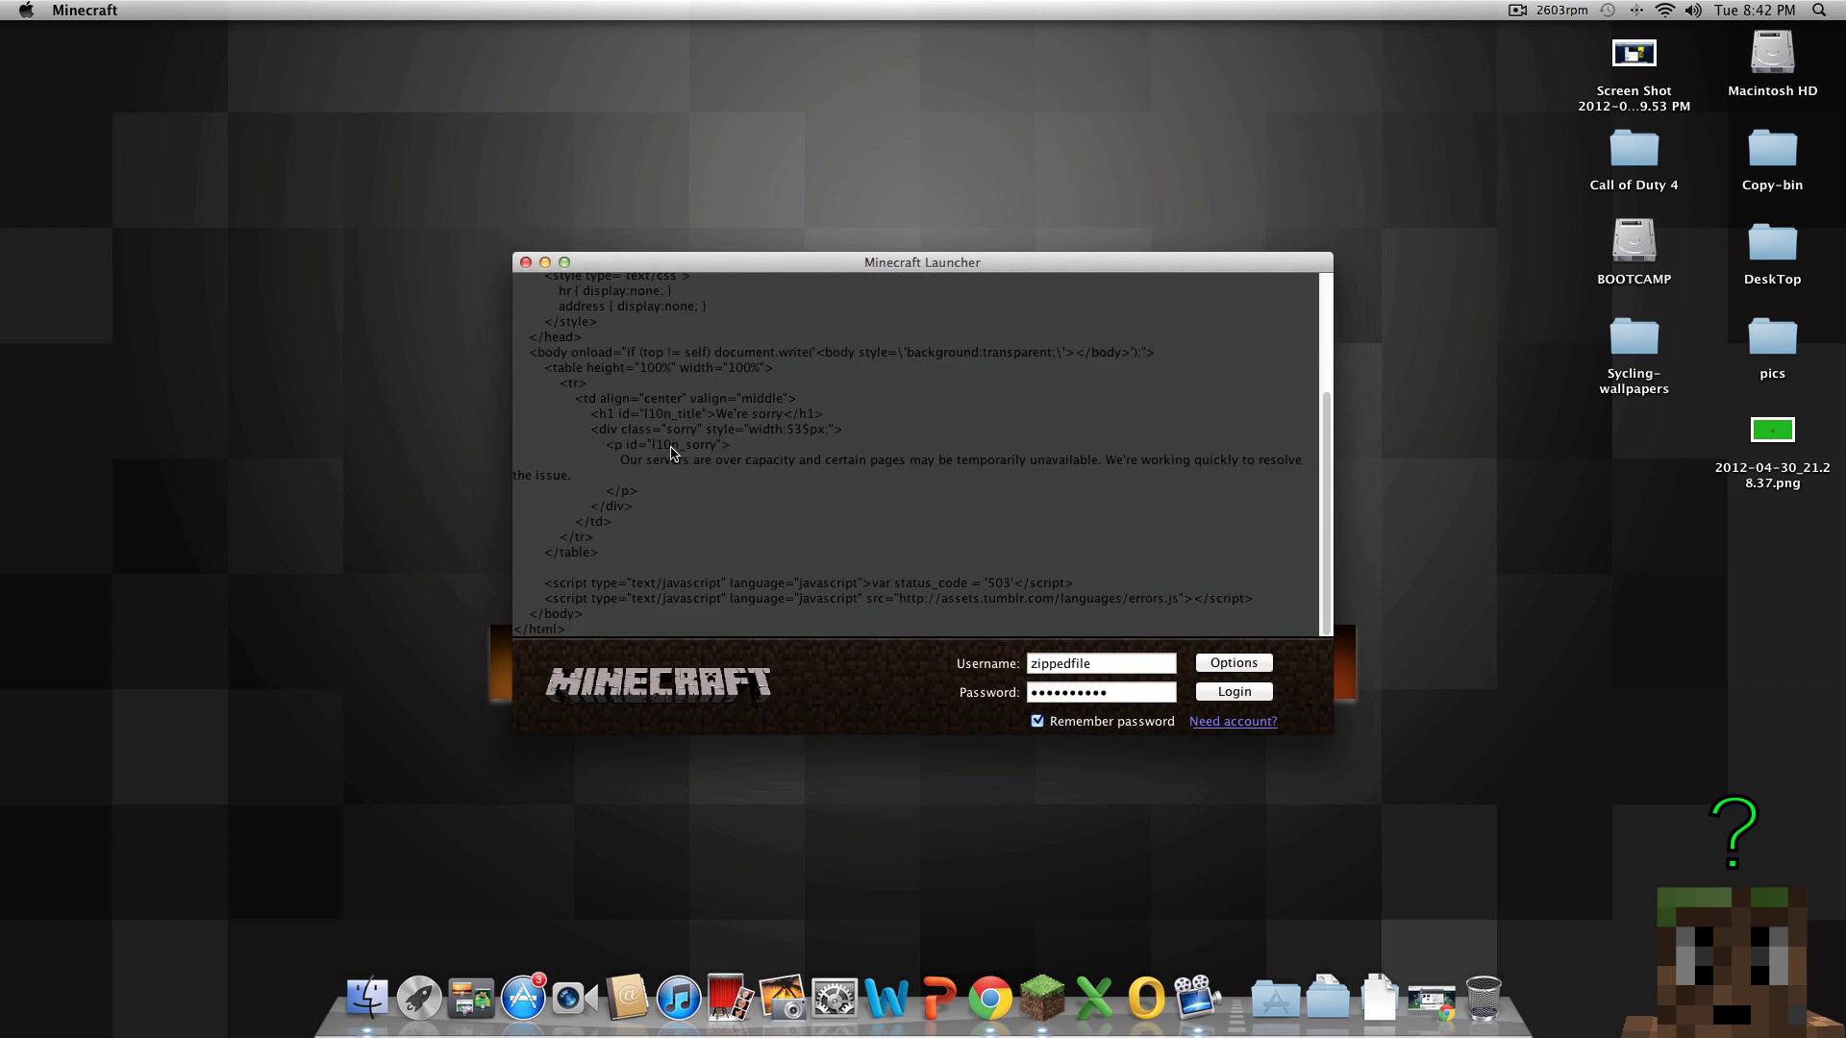
pyautogui.scroll(4, 709, 456)
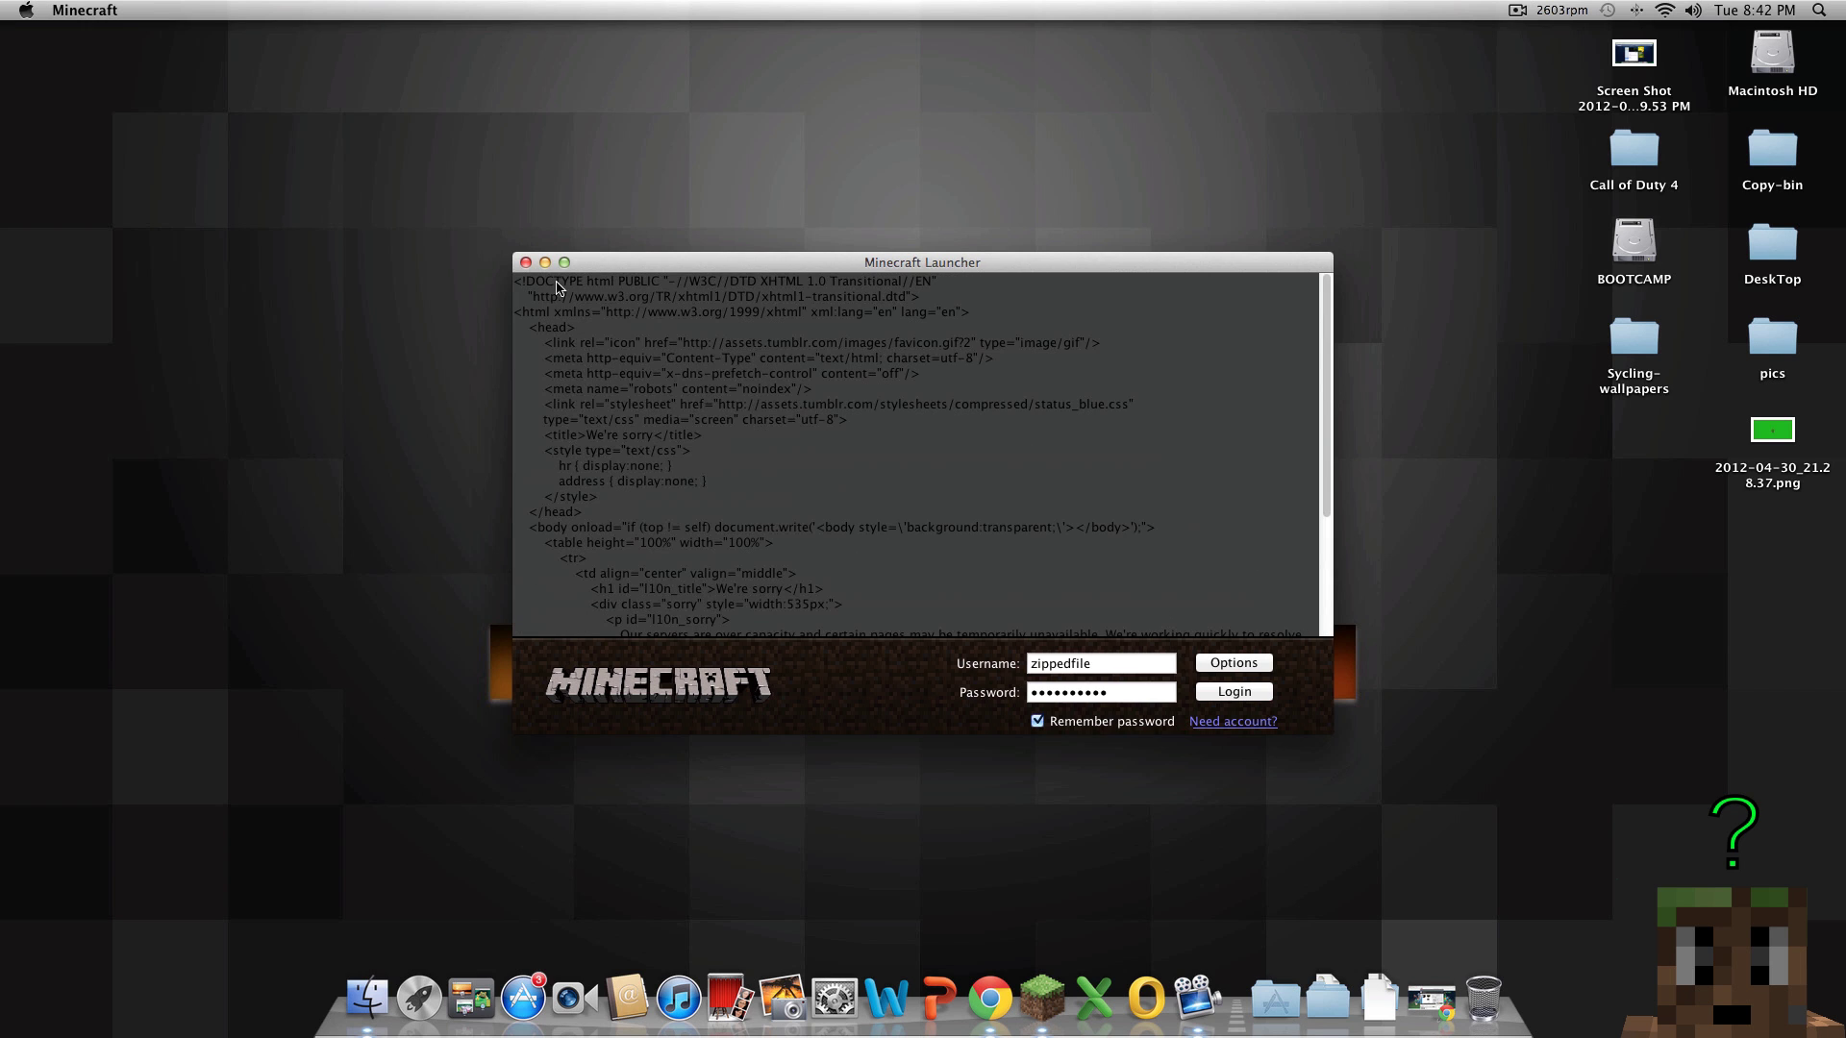
pyautogui.click(526, 263)
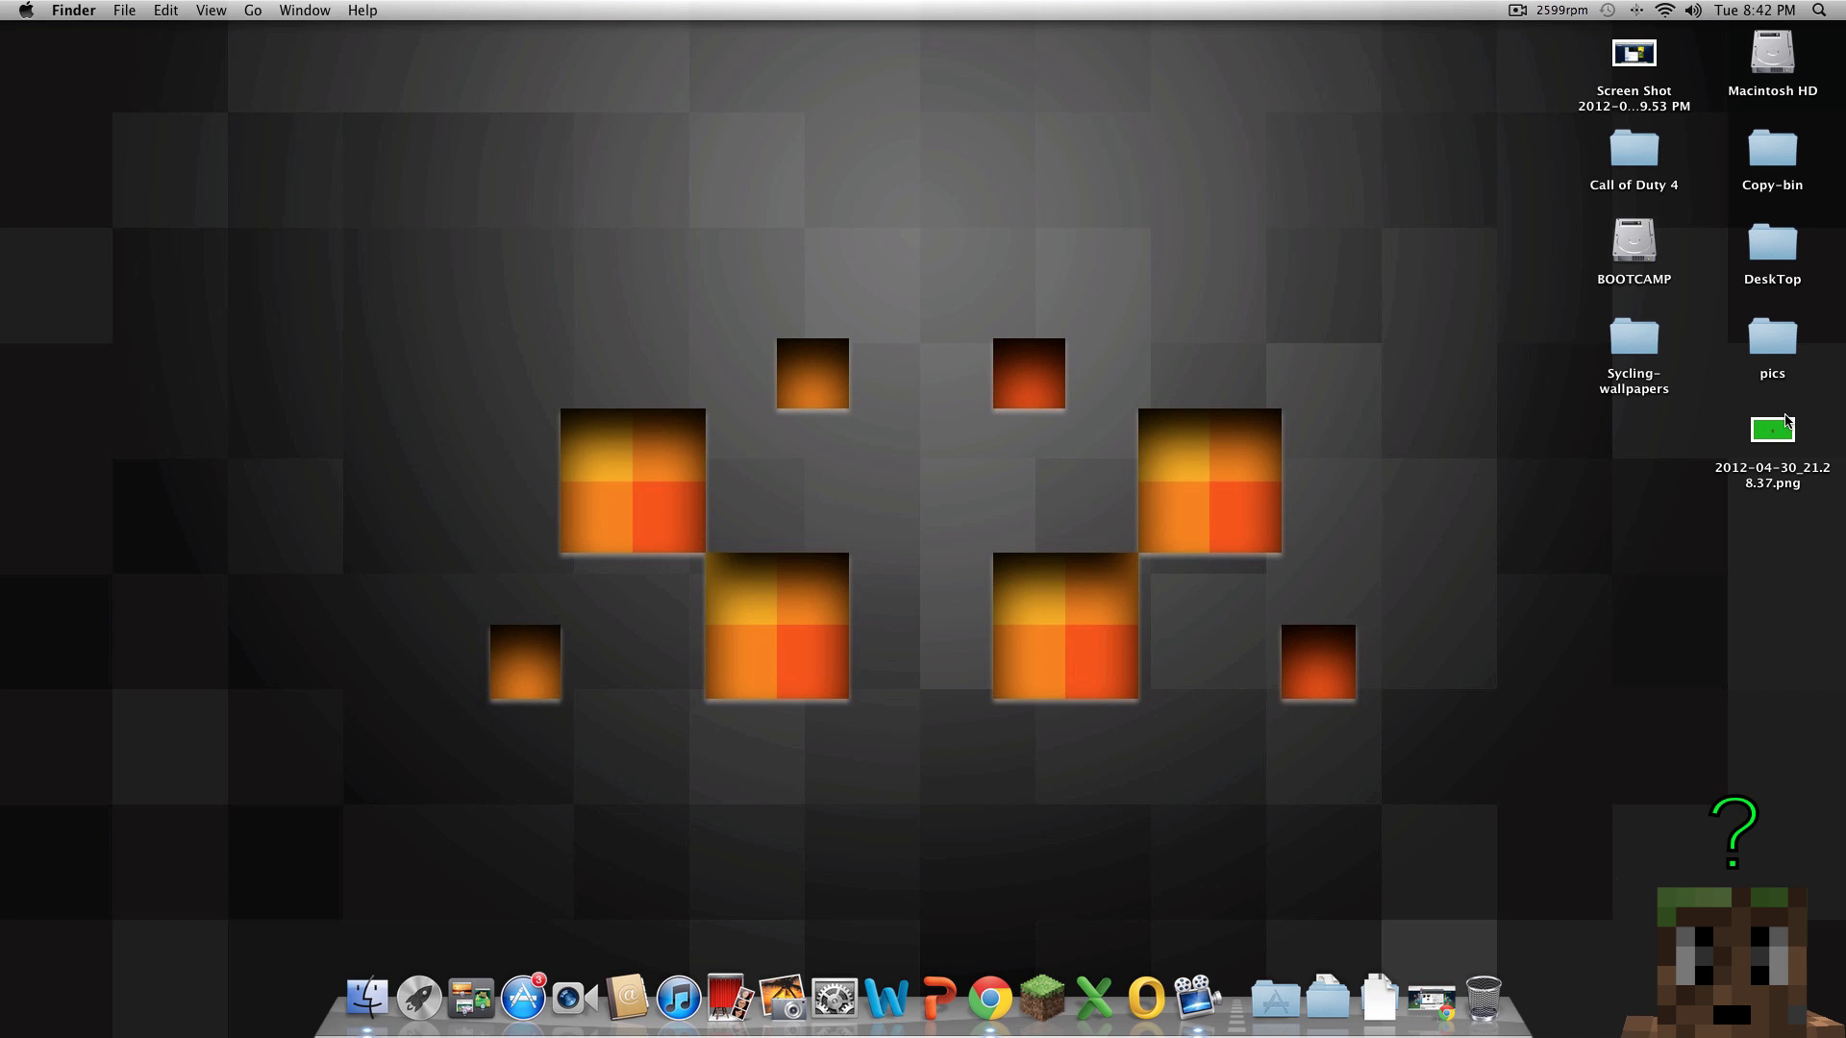
pyautogui.moveTo(1844, 589); pyautogui.dragTo(1804, 437)
pyautogui.doubleClick(1784, 434)
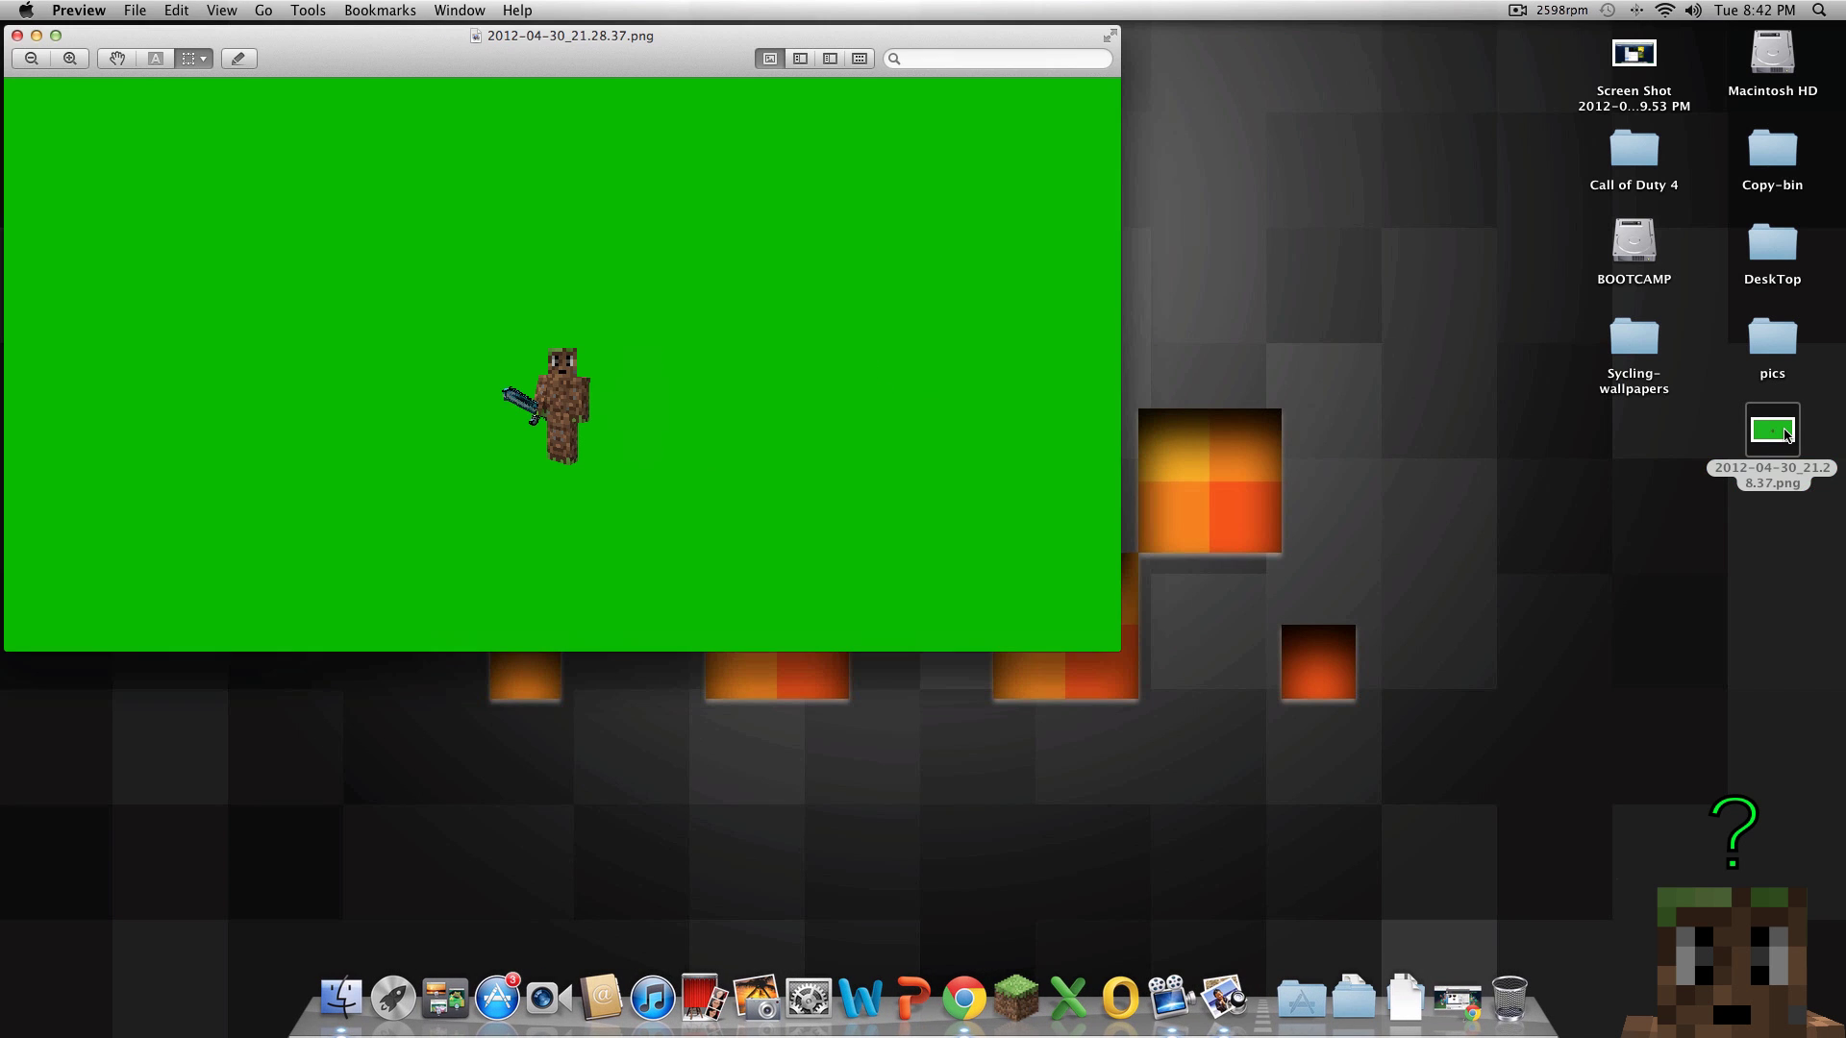
pyautogui.moveTo(539, 39); pyautogui.dragTo(798, 159)
pyautogui.keyDown('super'); pyautogui.click(798, 160); pyautogui.keyUp('super')
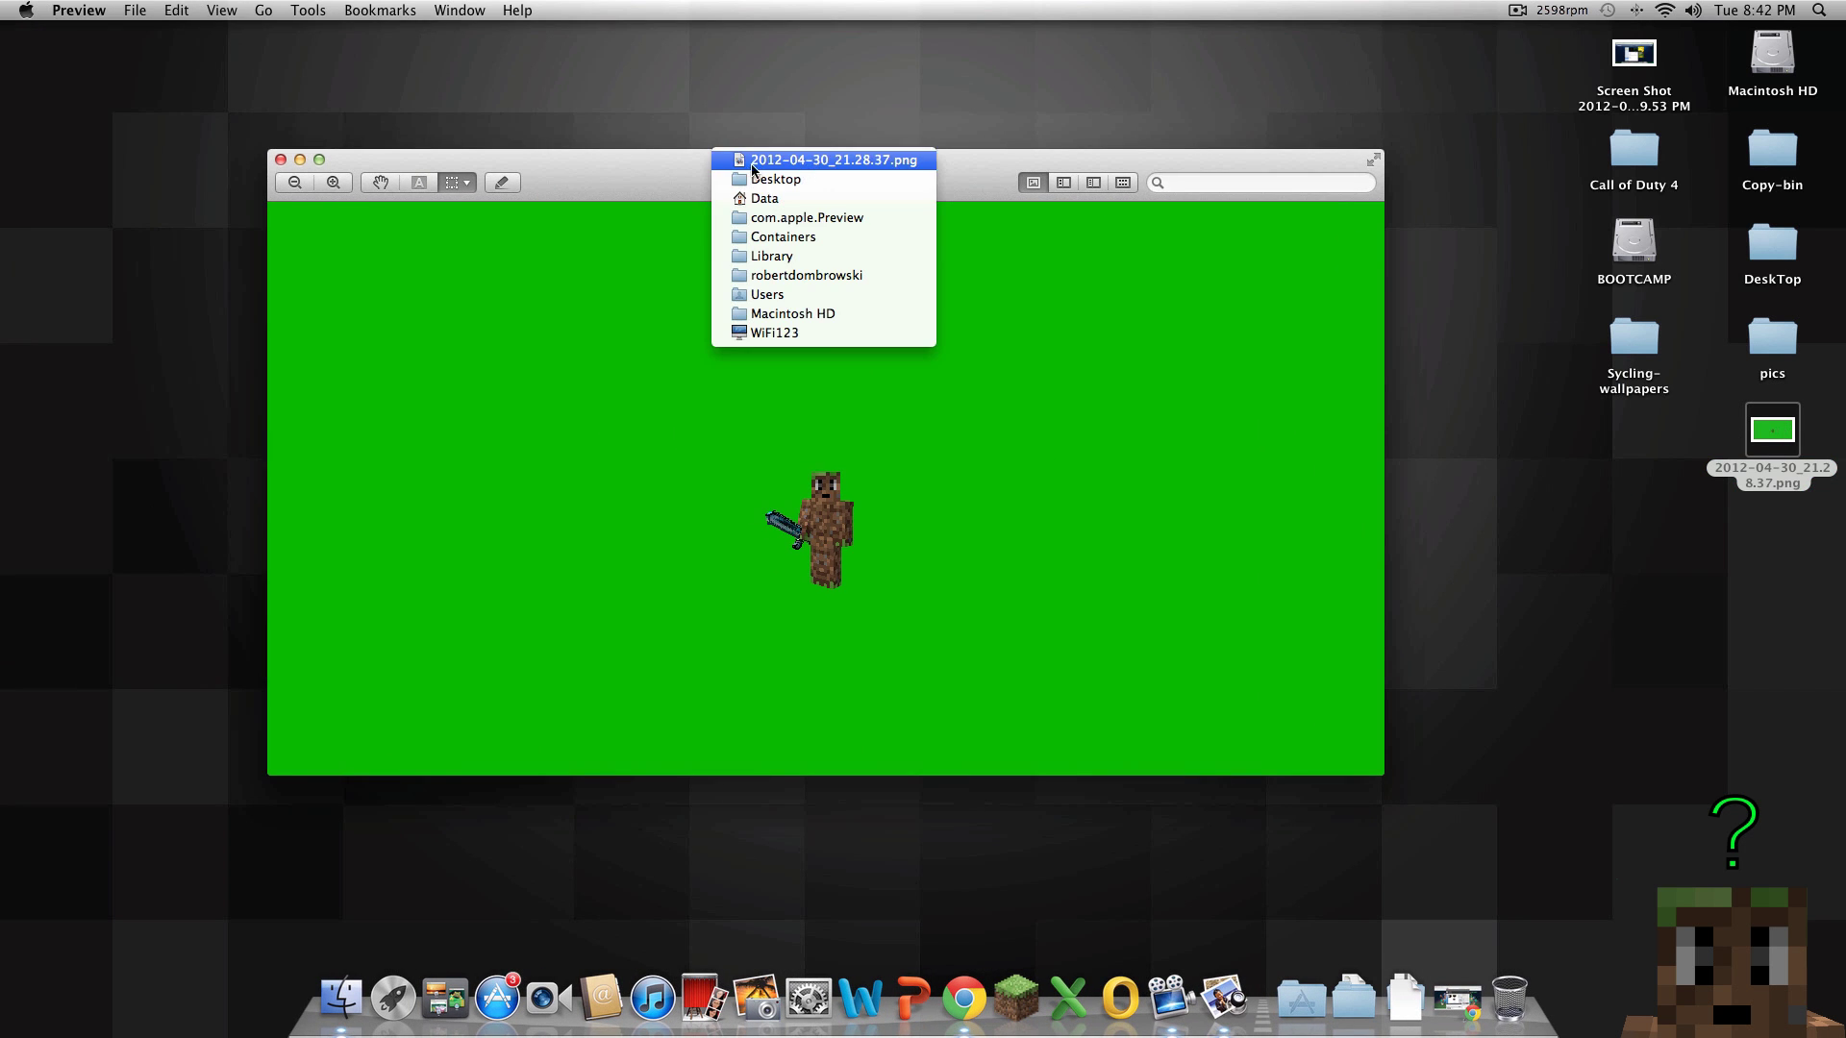
pyautogui.click(1037, 167)
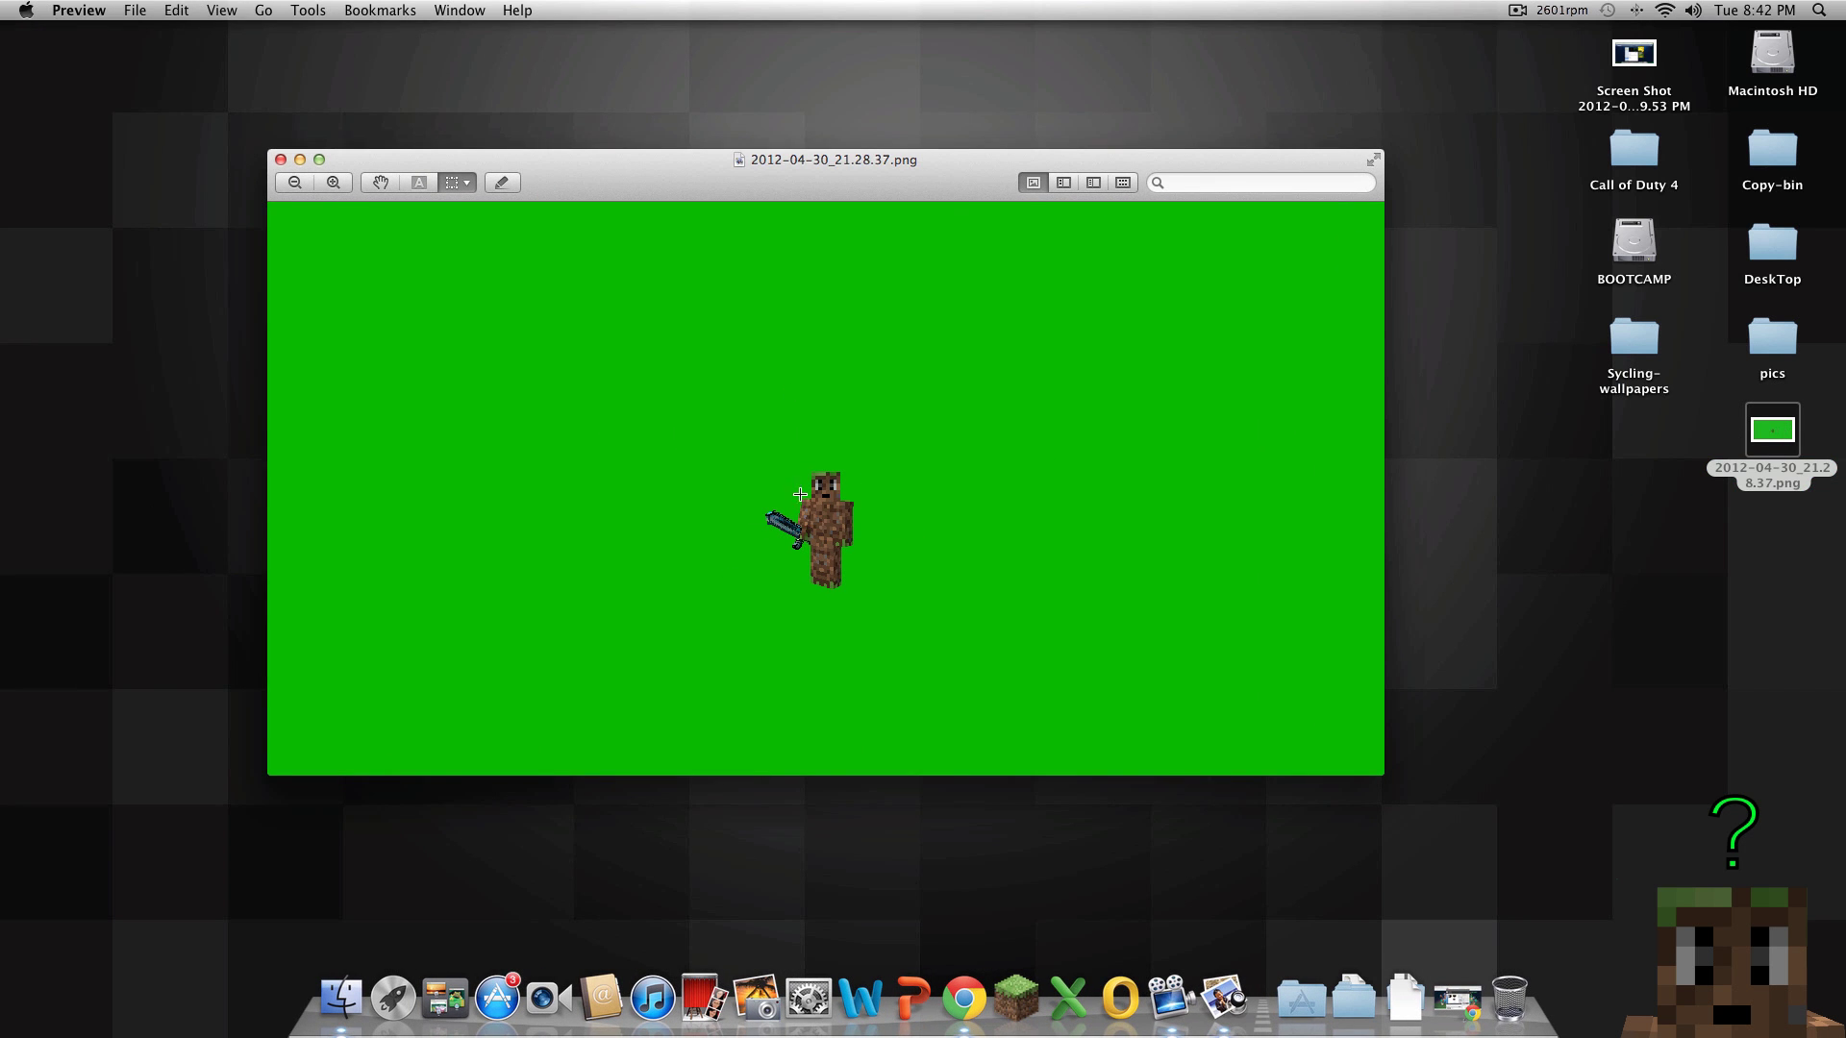
pyautogui.press('super+q')
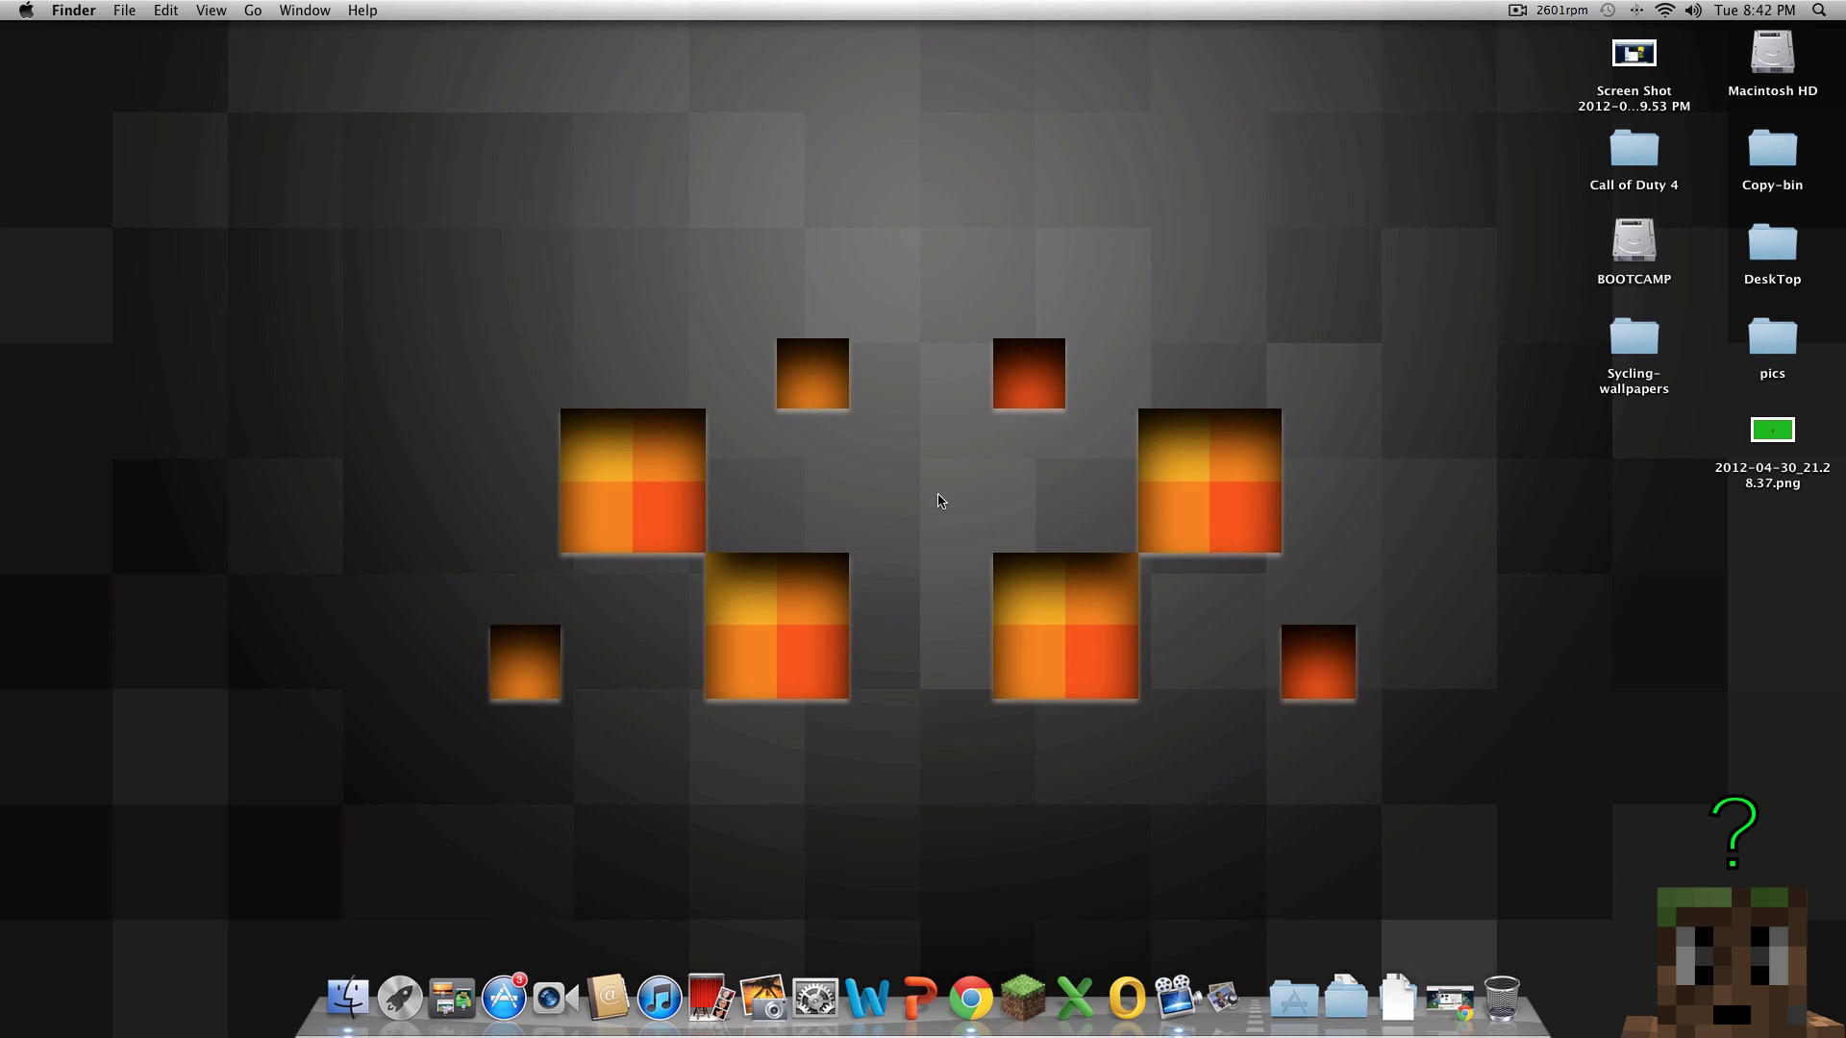
# Launch GIMP from the Applications stack, reposition its main window, and show the File menu
pyautogui.click(1276, 1000)
pyautogui.click(1705, 397)
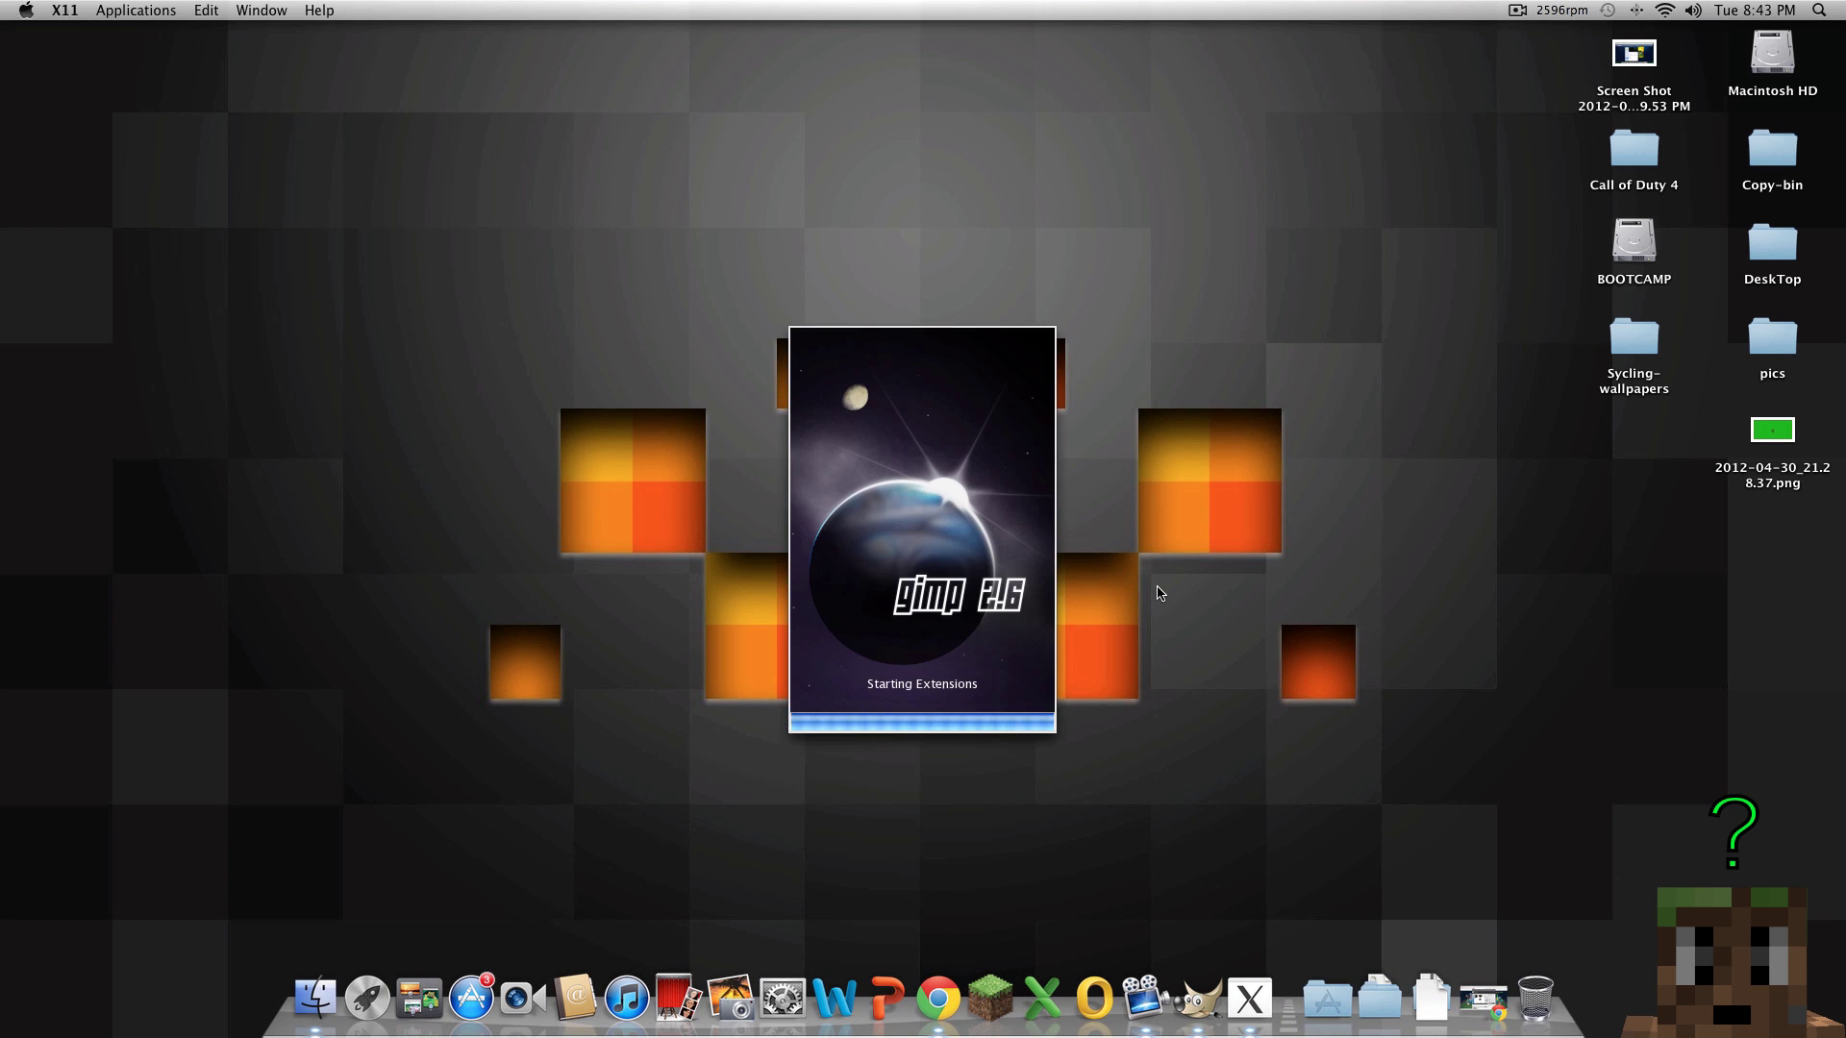
pyautogui.moveTo(855, 189); pyautogui.dragTo(565, 79)
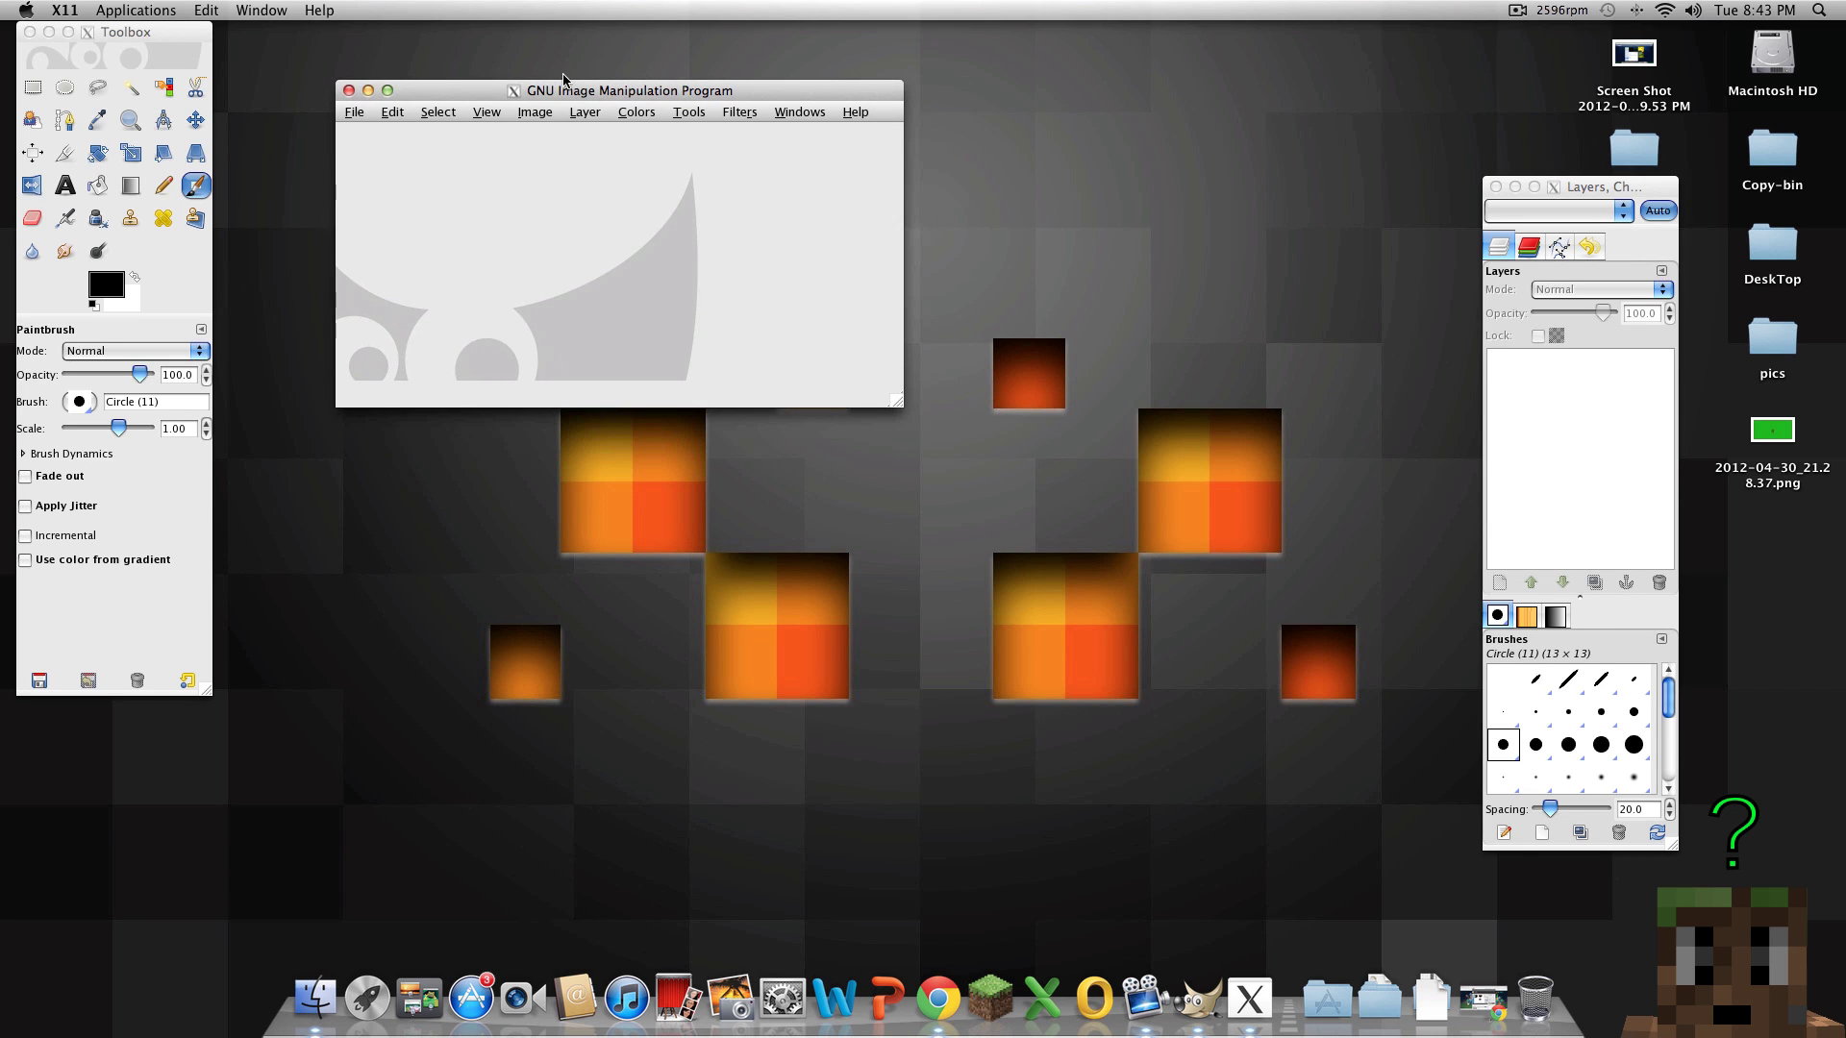
pyautogui.click(348, 114)
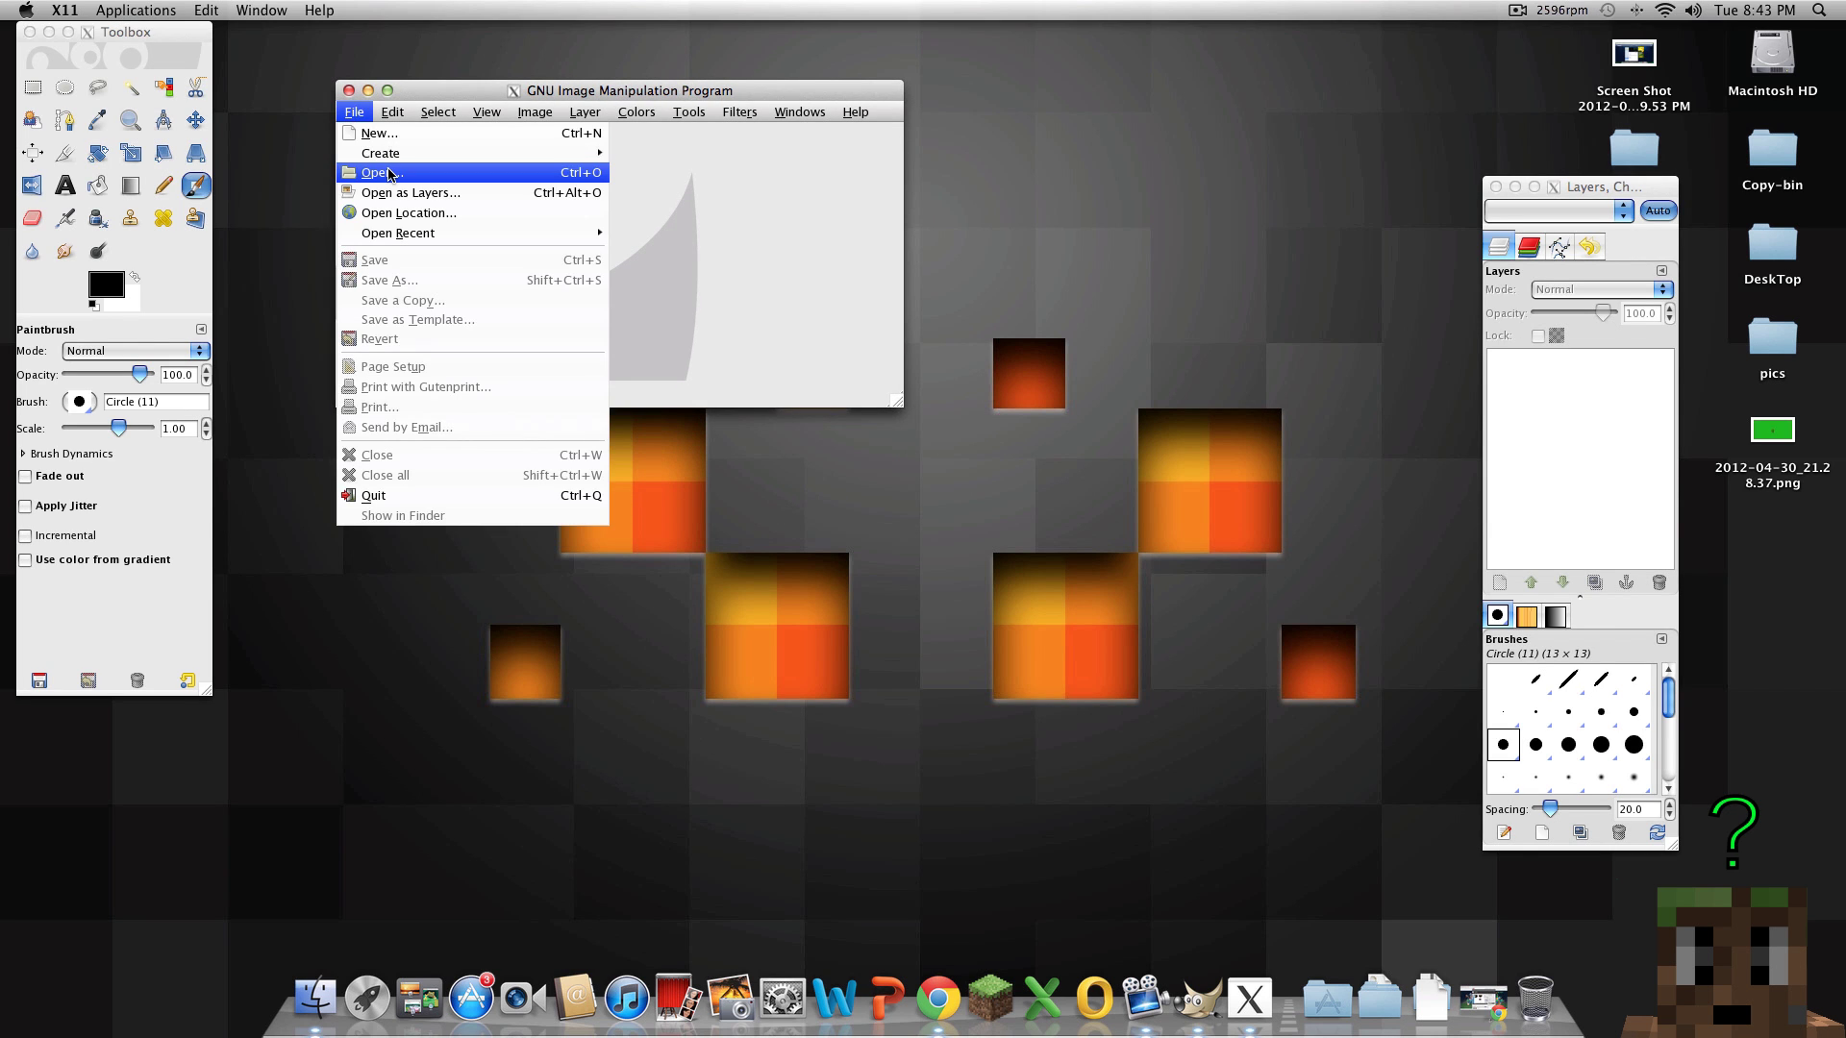
# Copy the Minecraft Youtube Background JPG from Downloads to the desktop and preview it
pyautogui.click(969, 404)
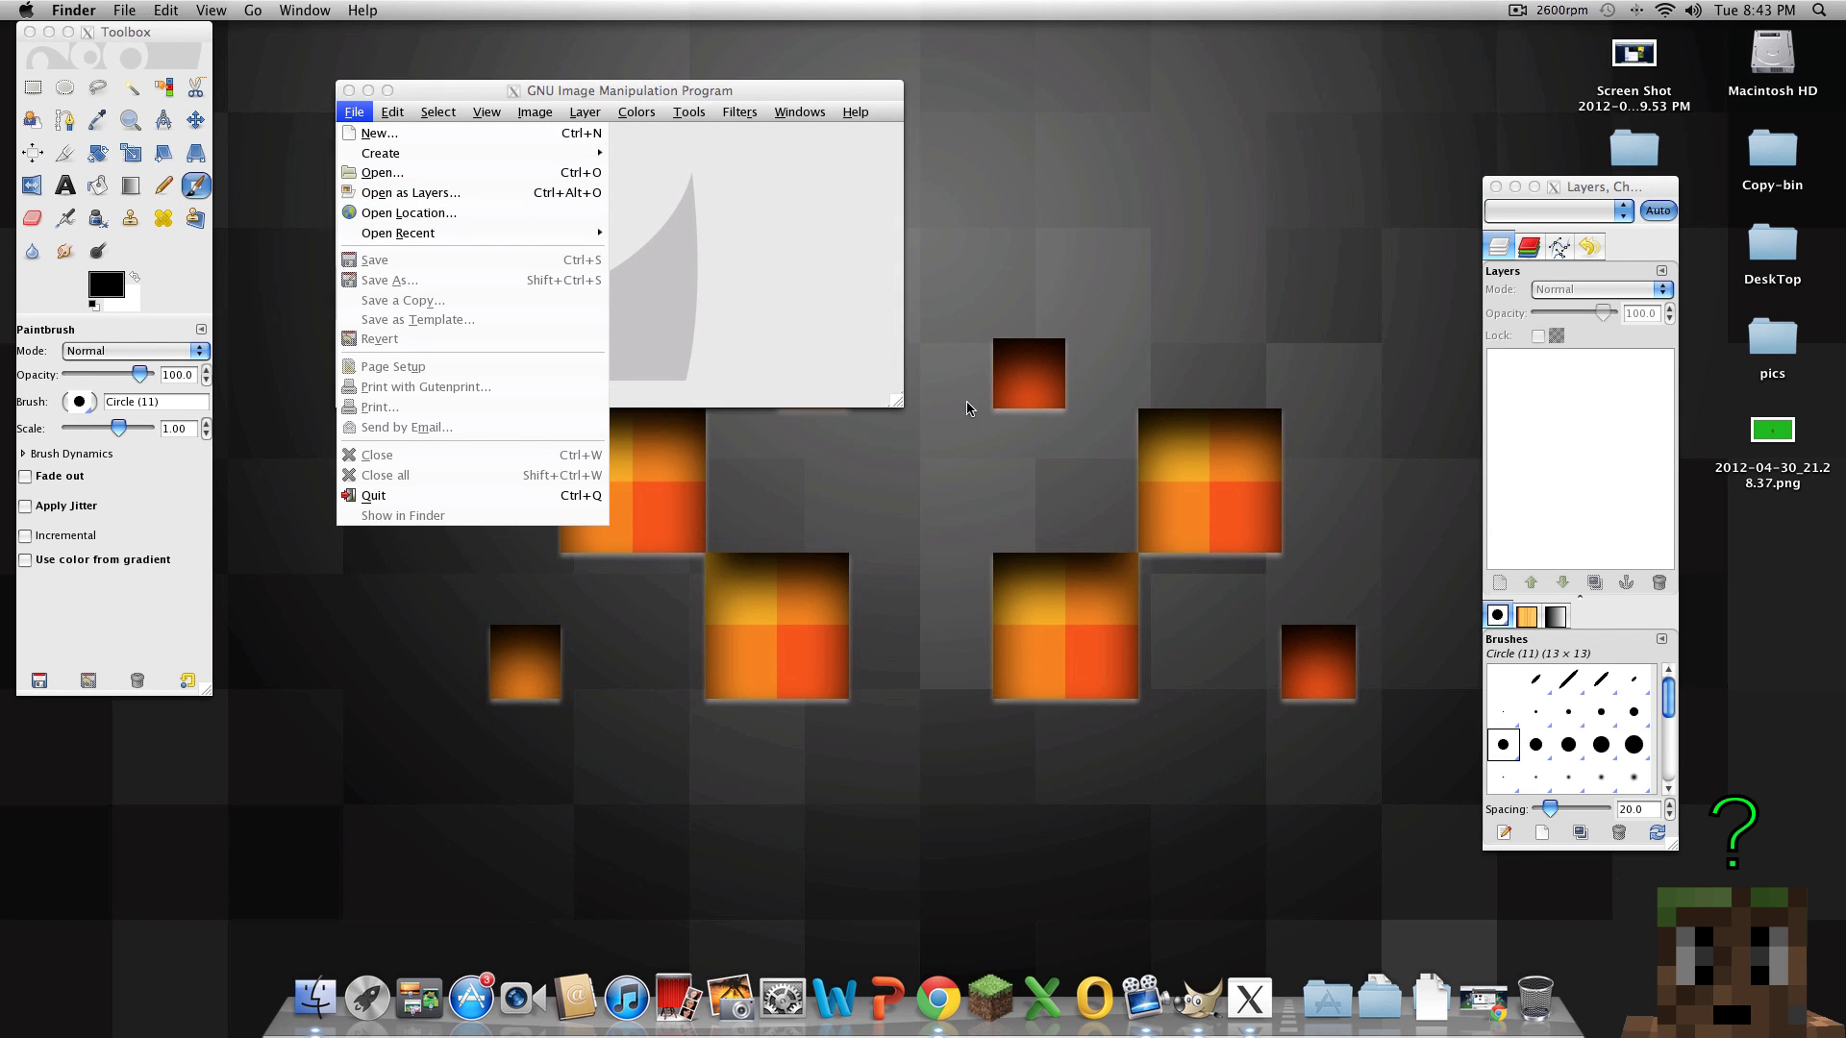
pyautogui.click(349, 116)
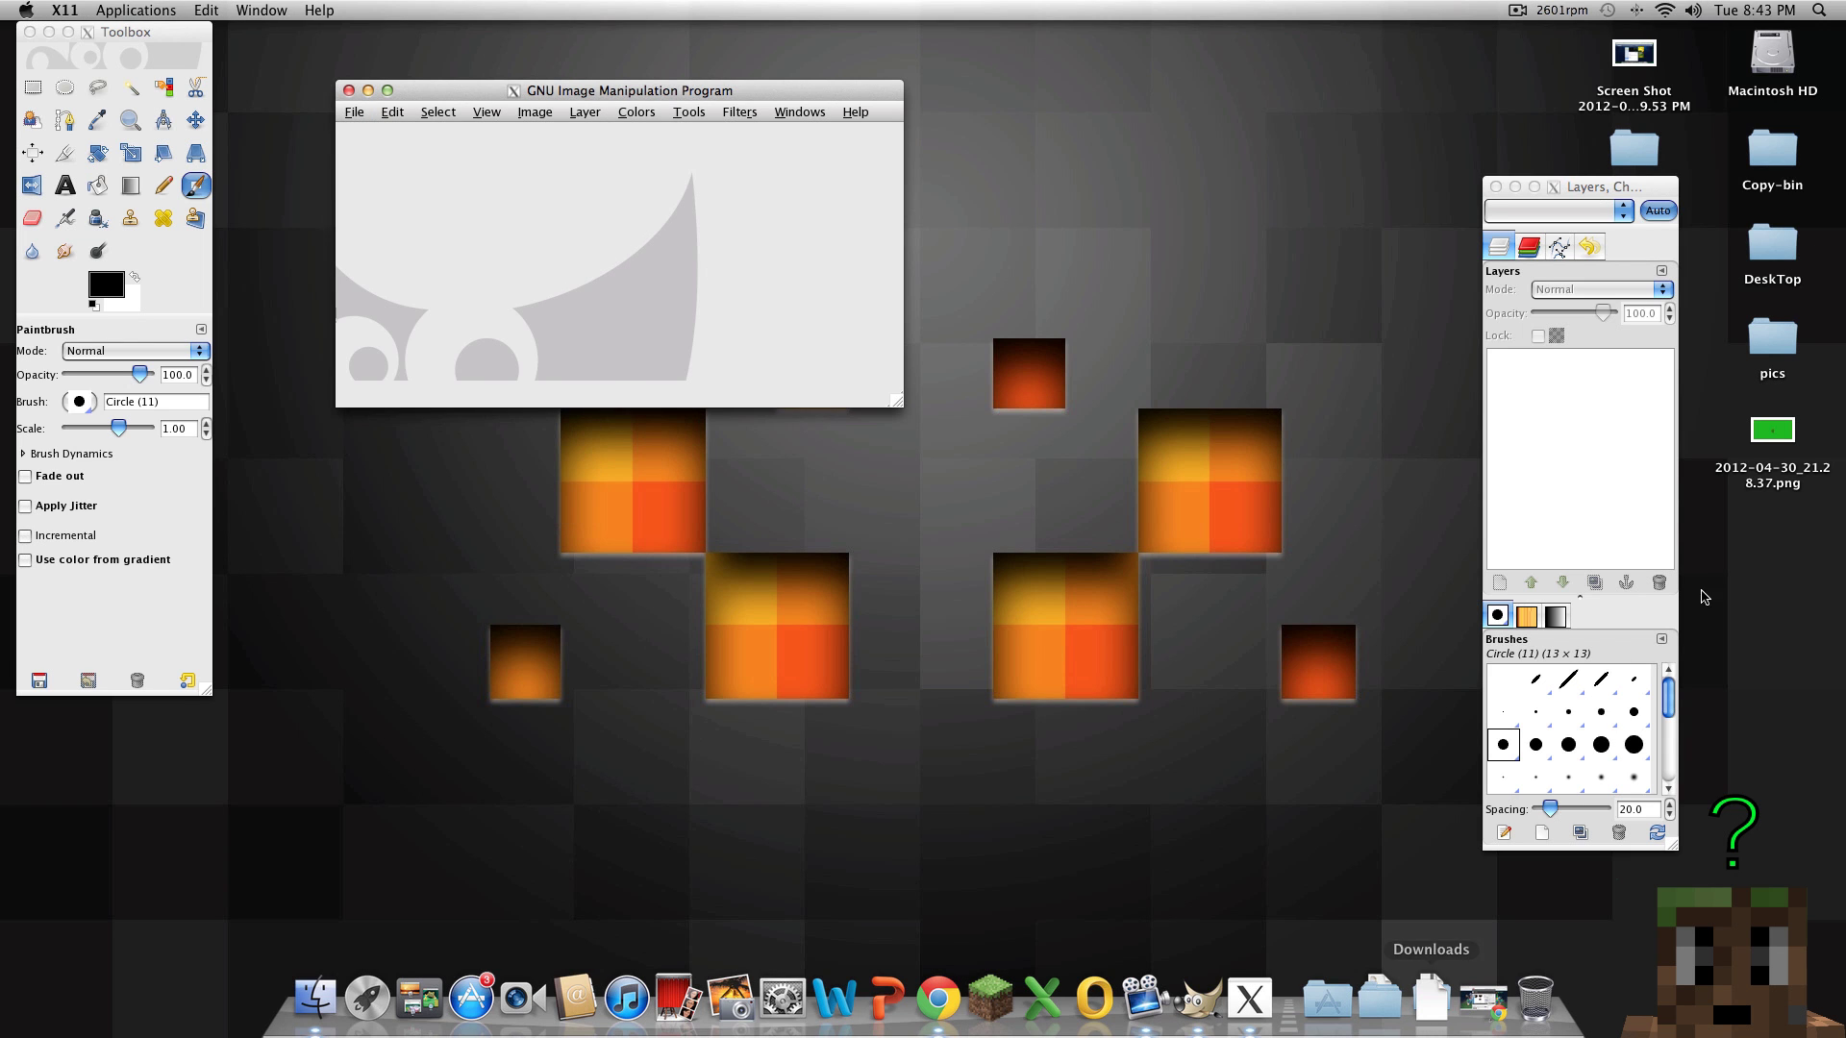
pyautogui.click(1433, 990)
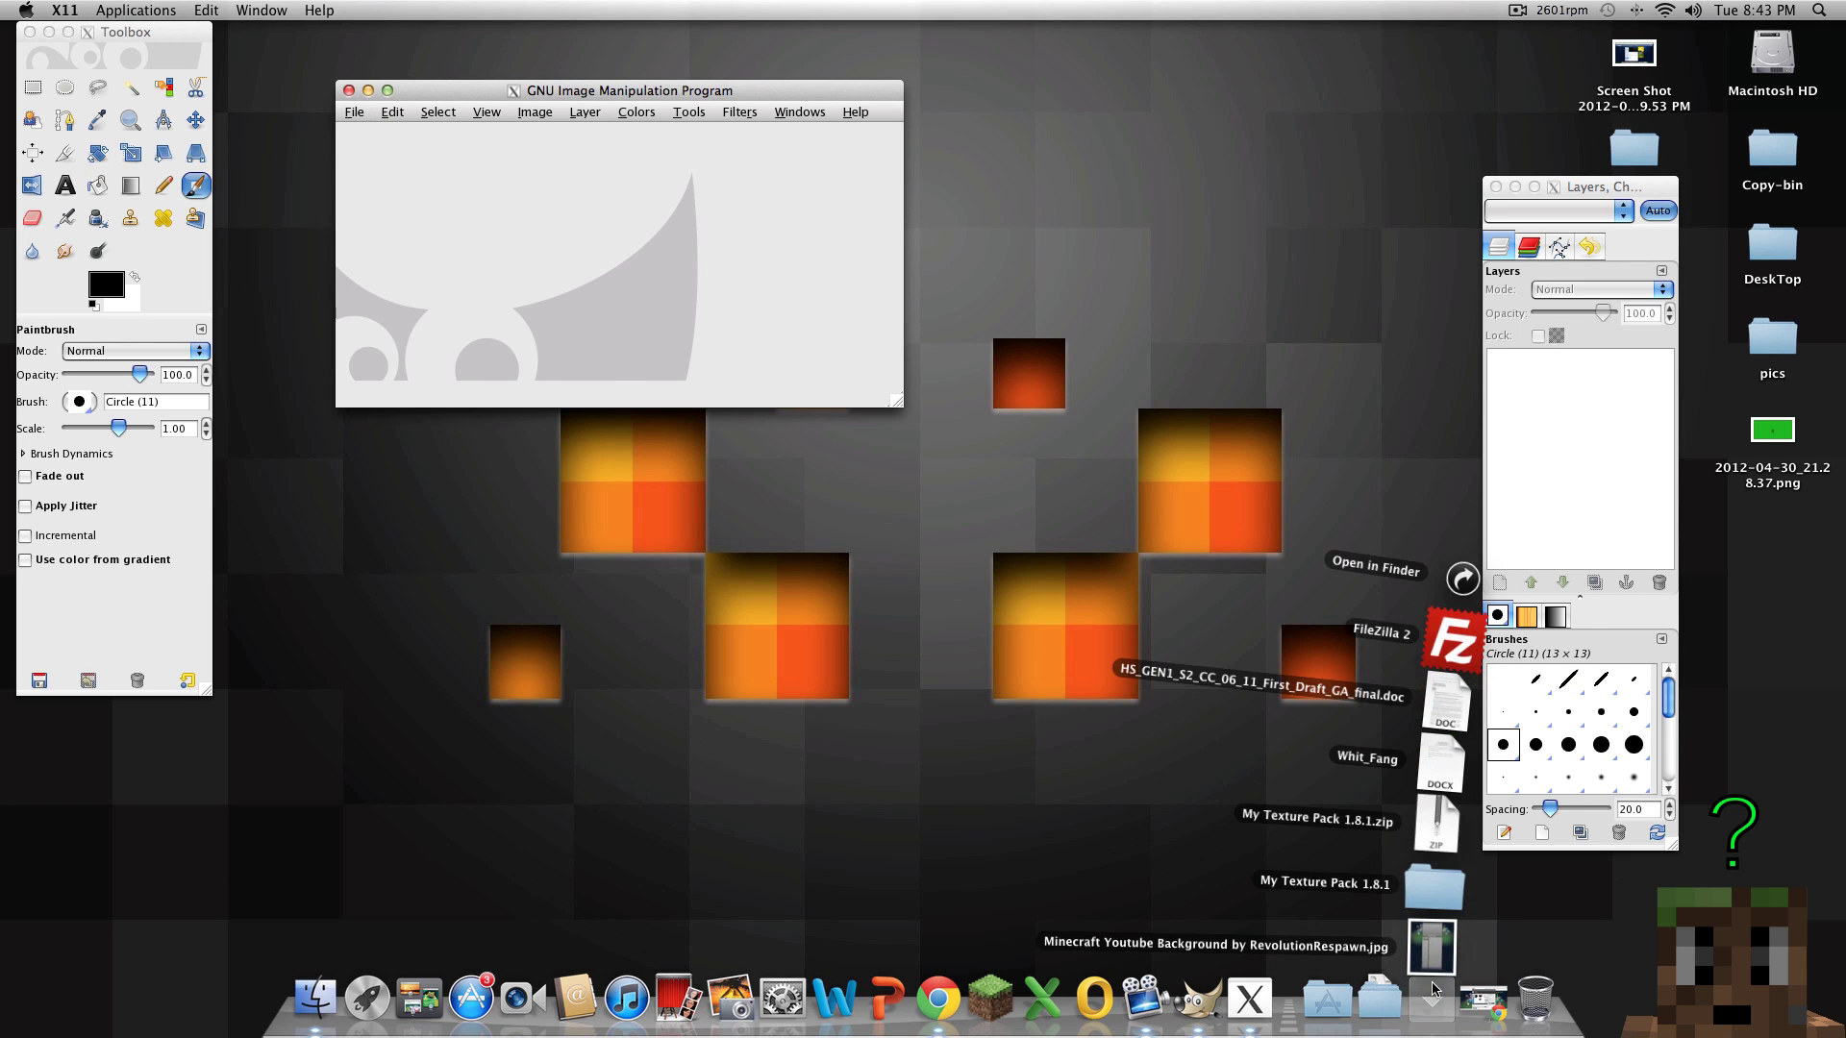
pyautogui.moveTo(1421, 962); pyautogui.dragTo(1351, 630)
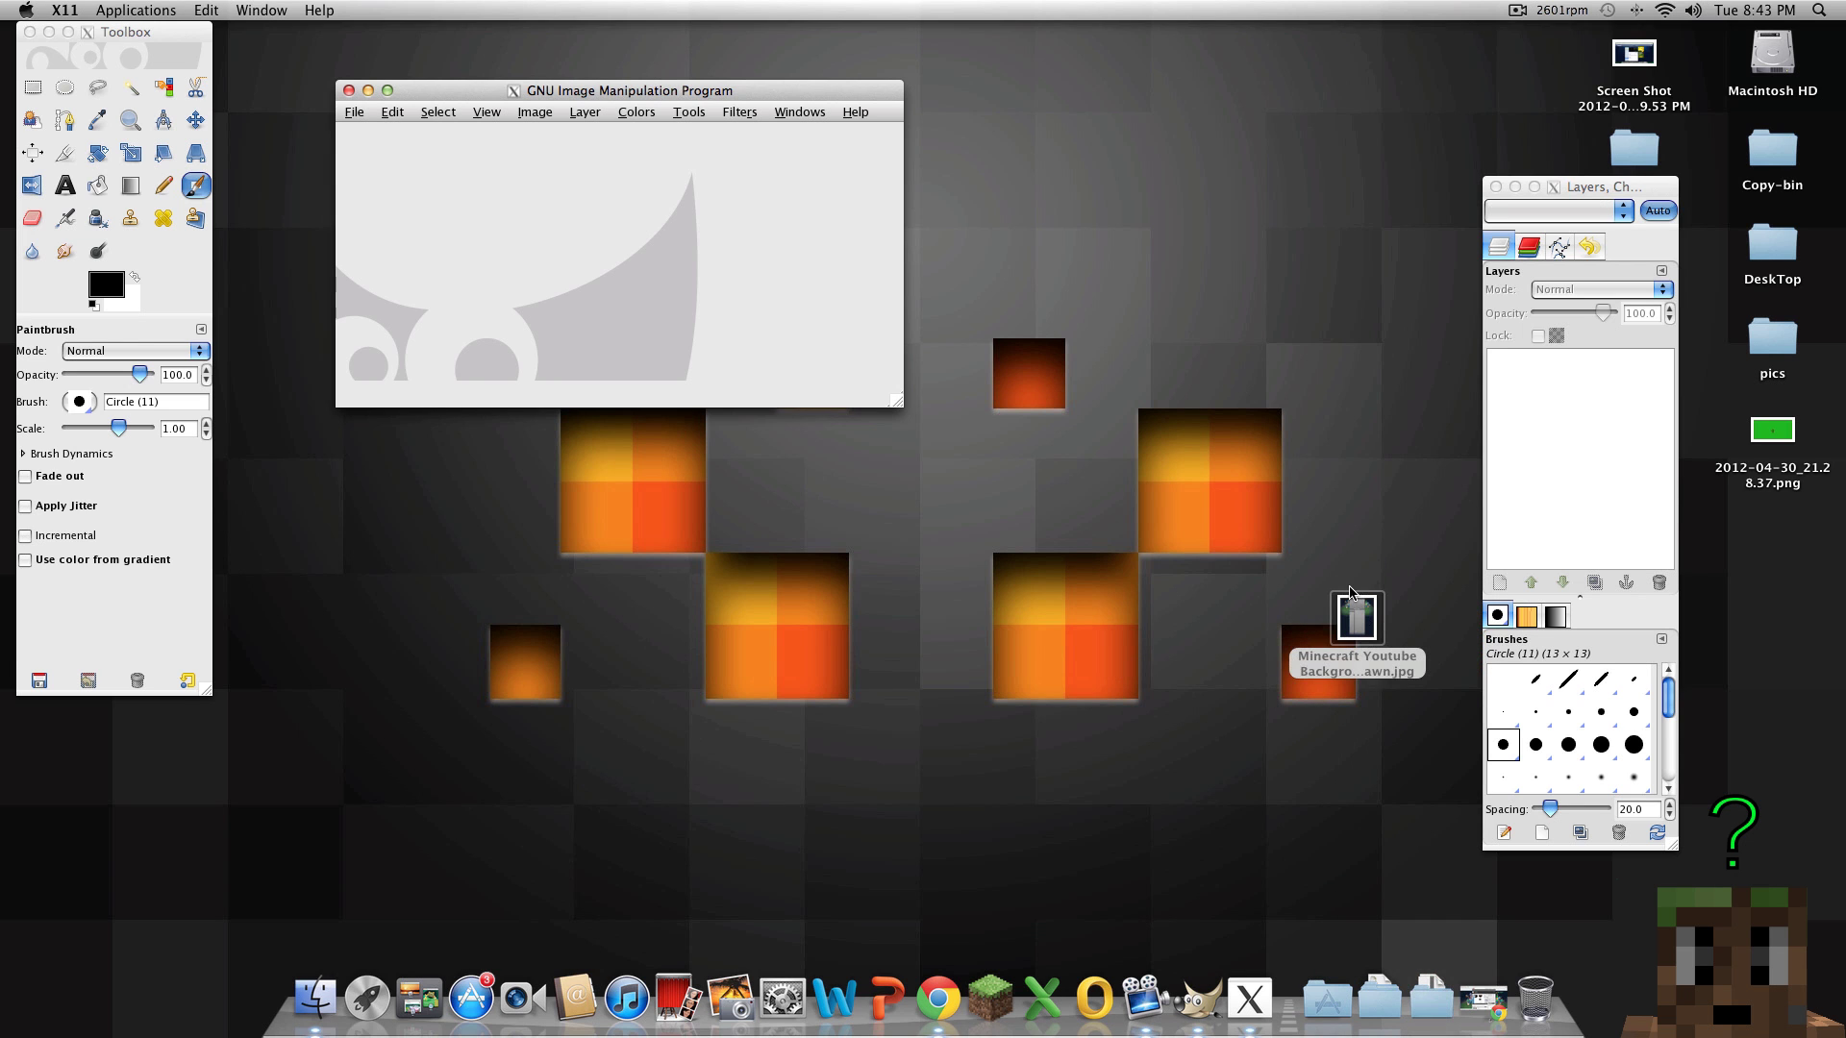
pyautogui.doubleClick(1367, 619)
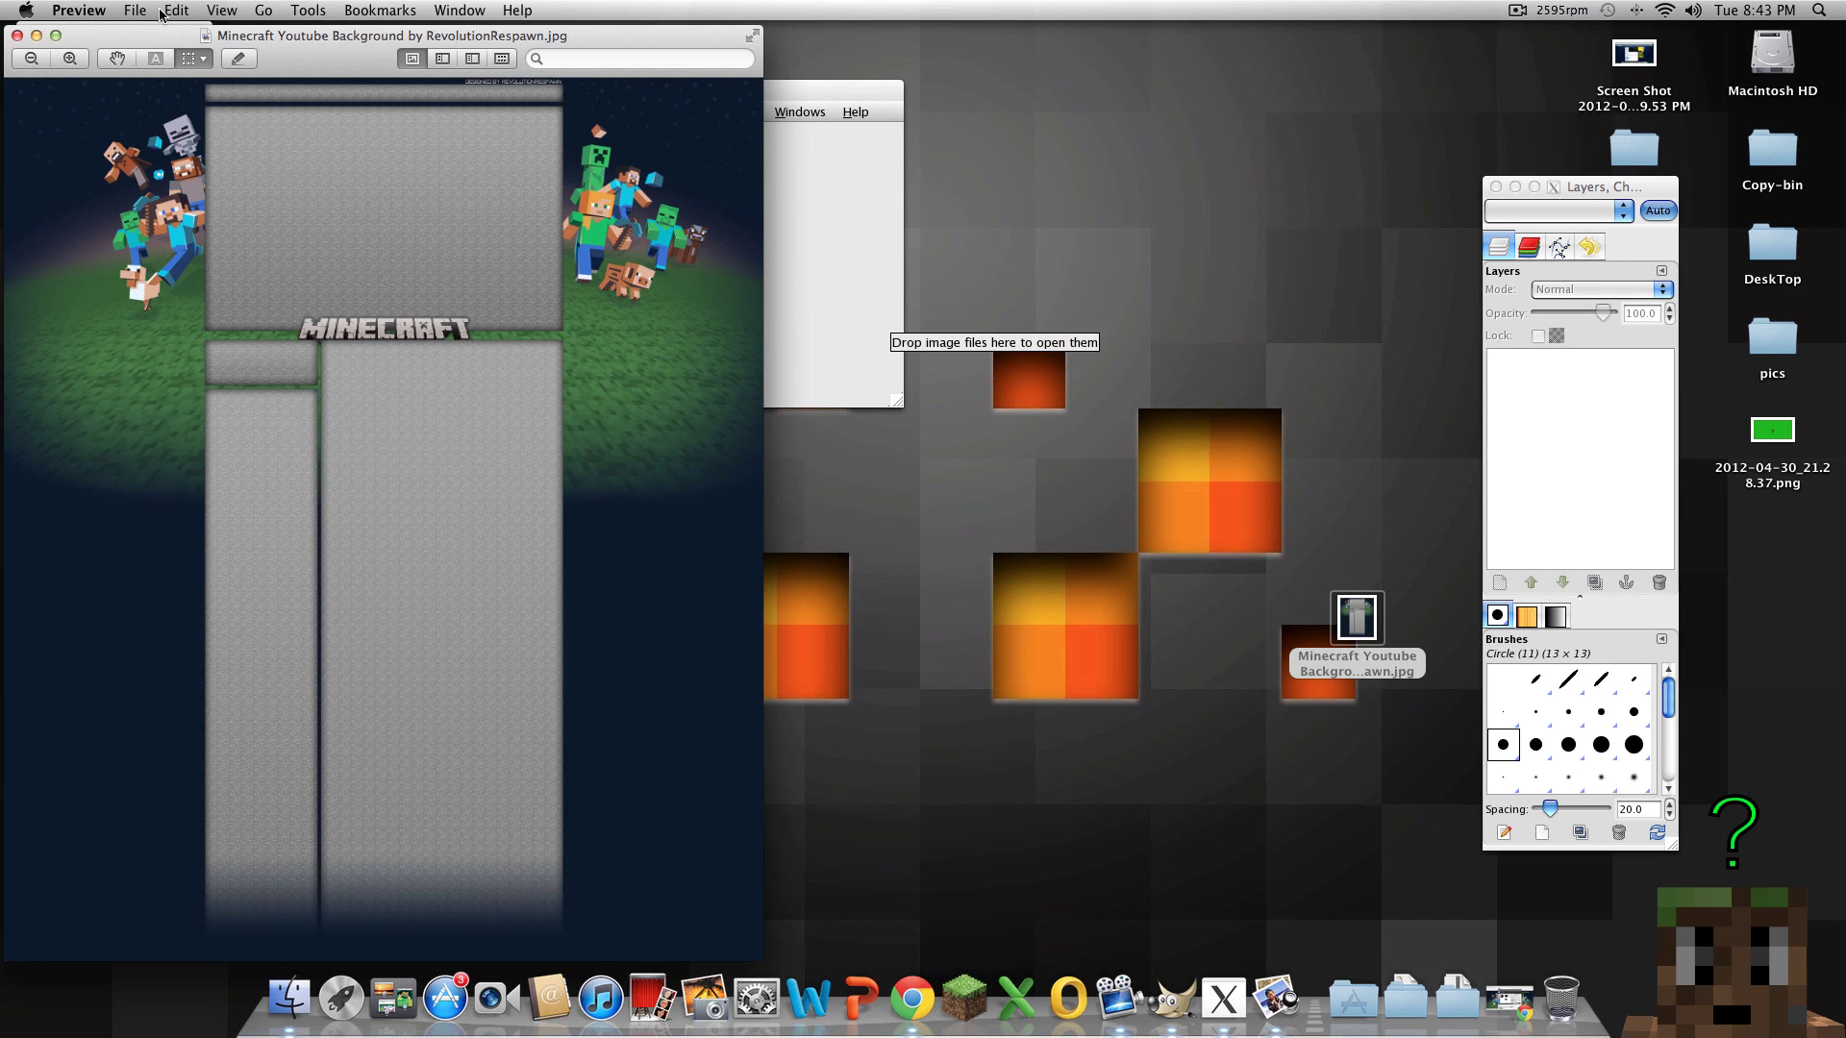
pyautogui.click(17, 36)
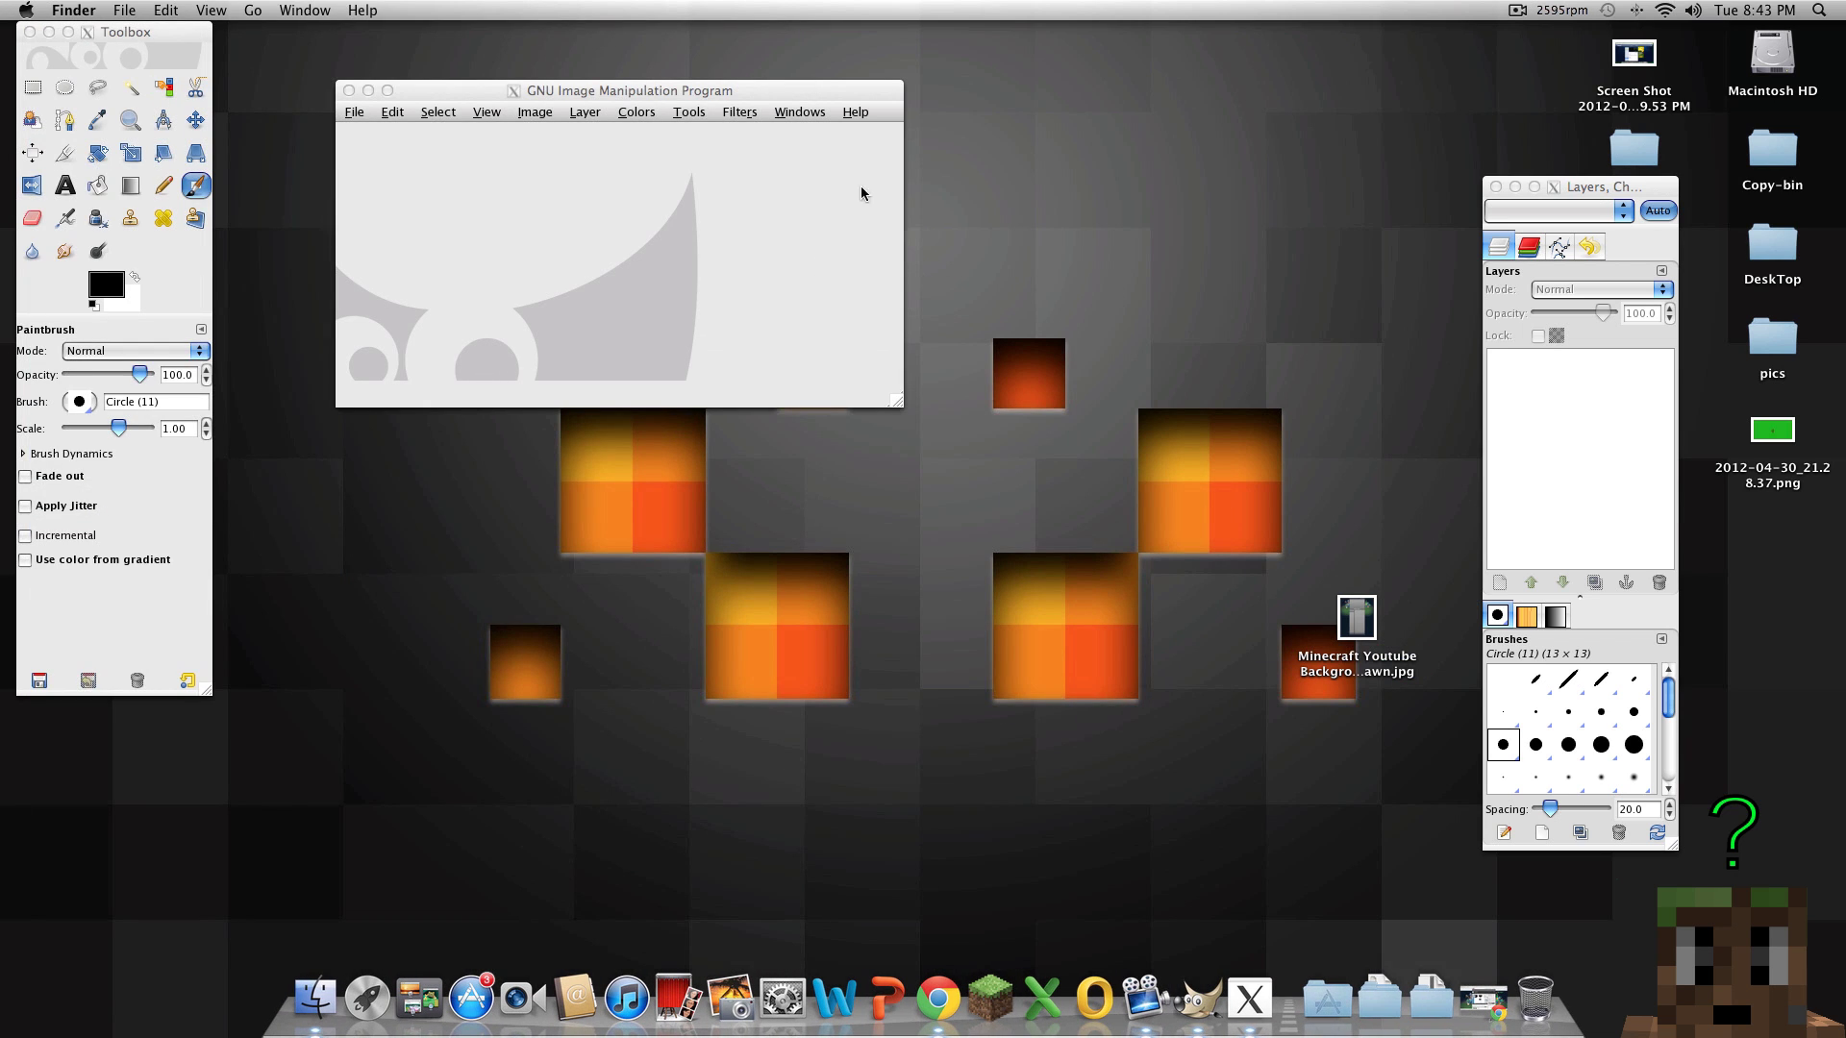
pyautogui.click(355, 113)
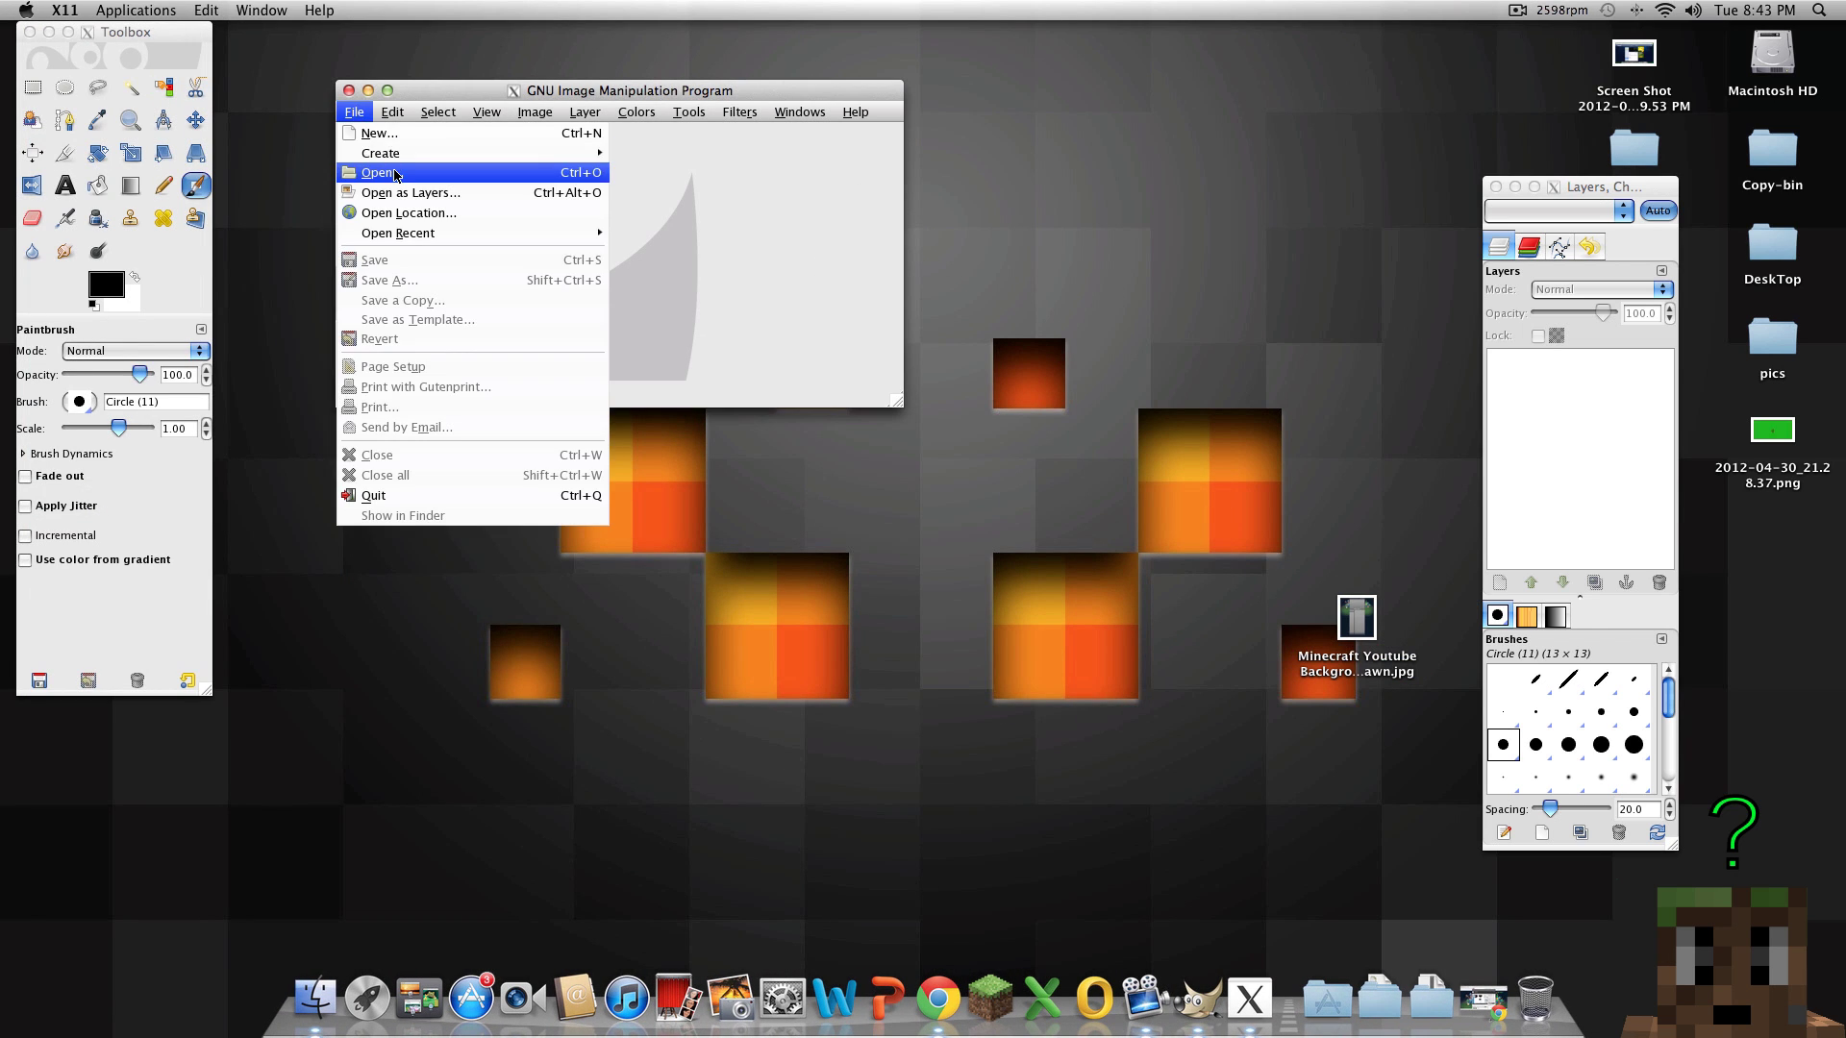
# Open Minecraft Youtube Background by RevolutionRespawn.jpg from the Desktop, accepting the colour profile prompt
pyautogui.click(404, 173)
pyautogui.click(396, 247)
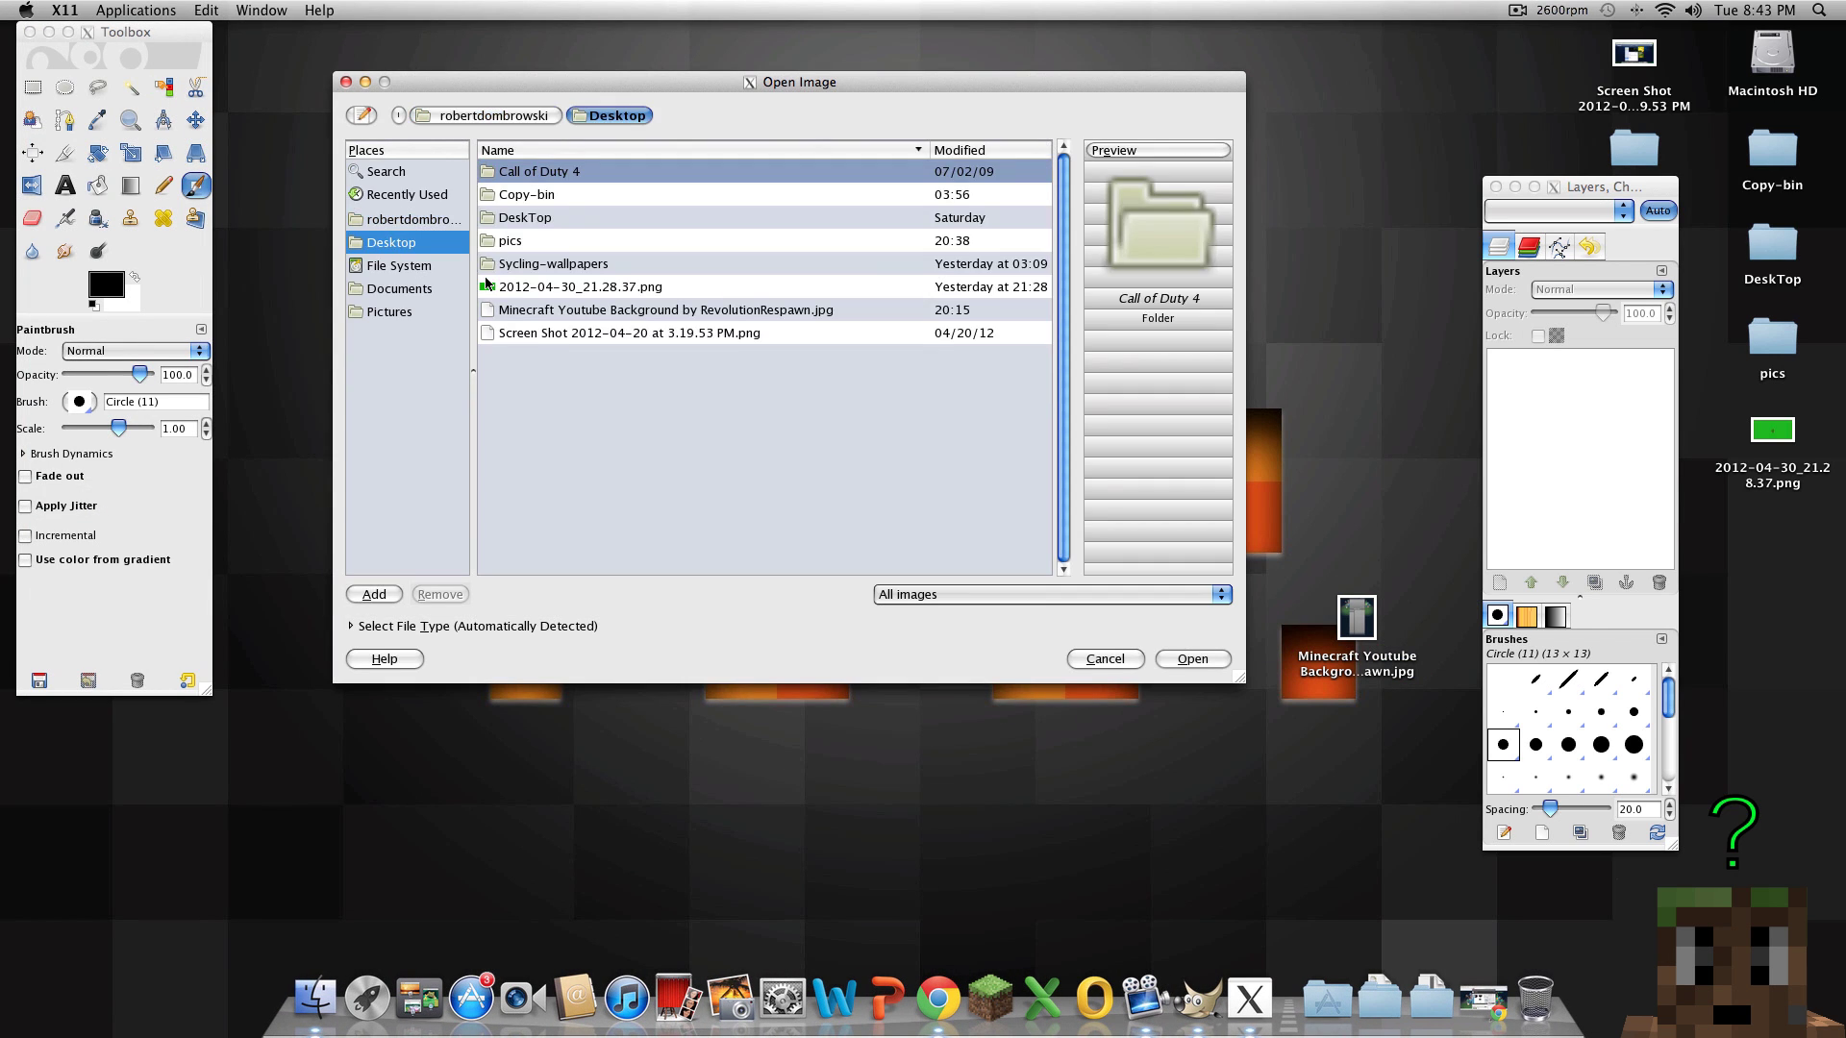
pyautogui.doubleClick(591, 317)
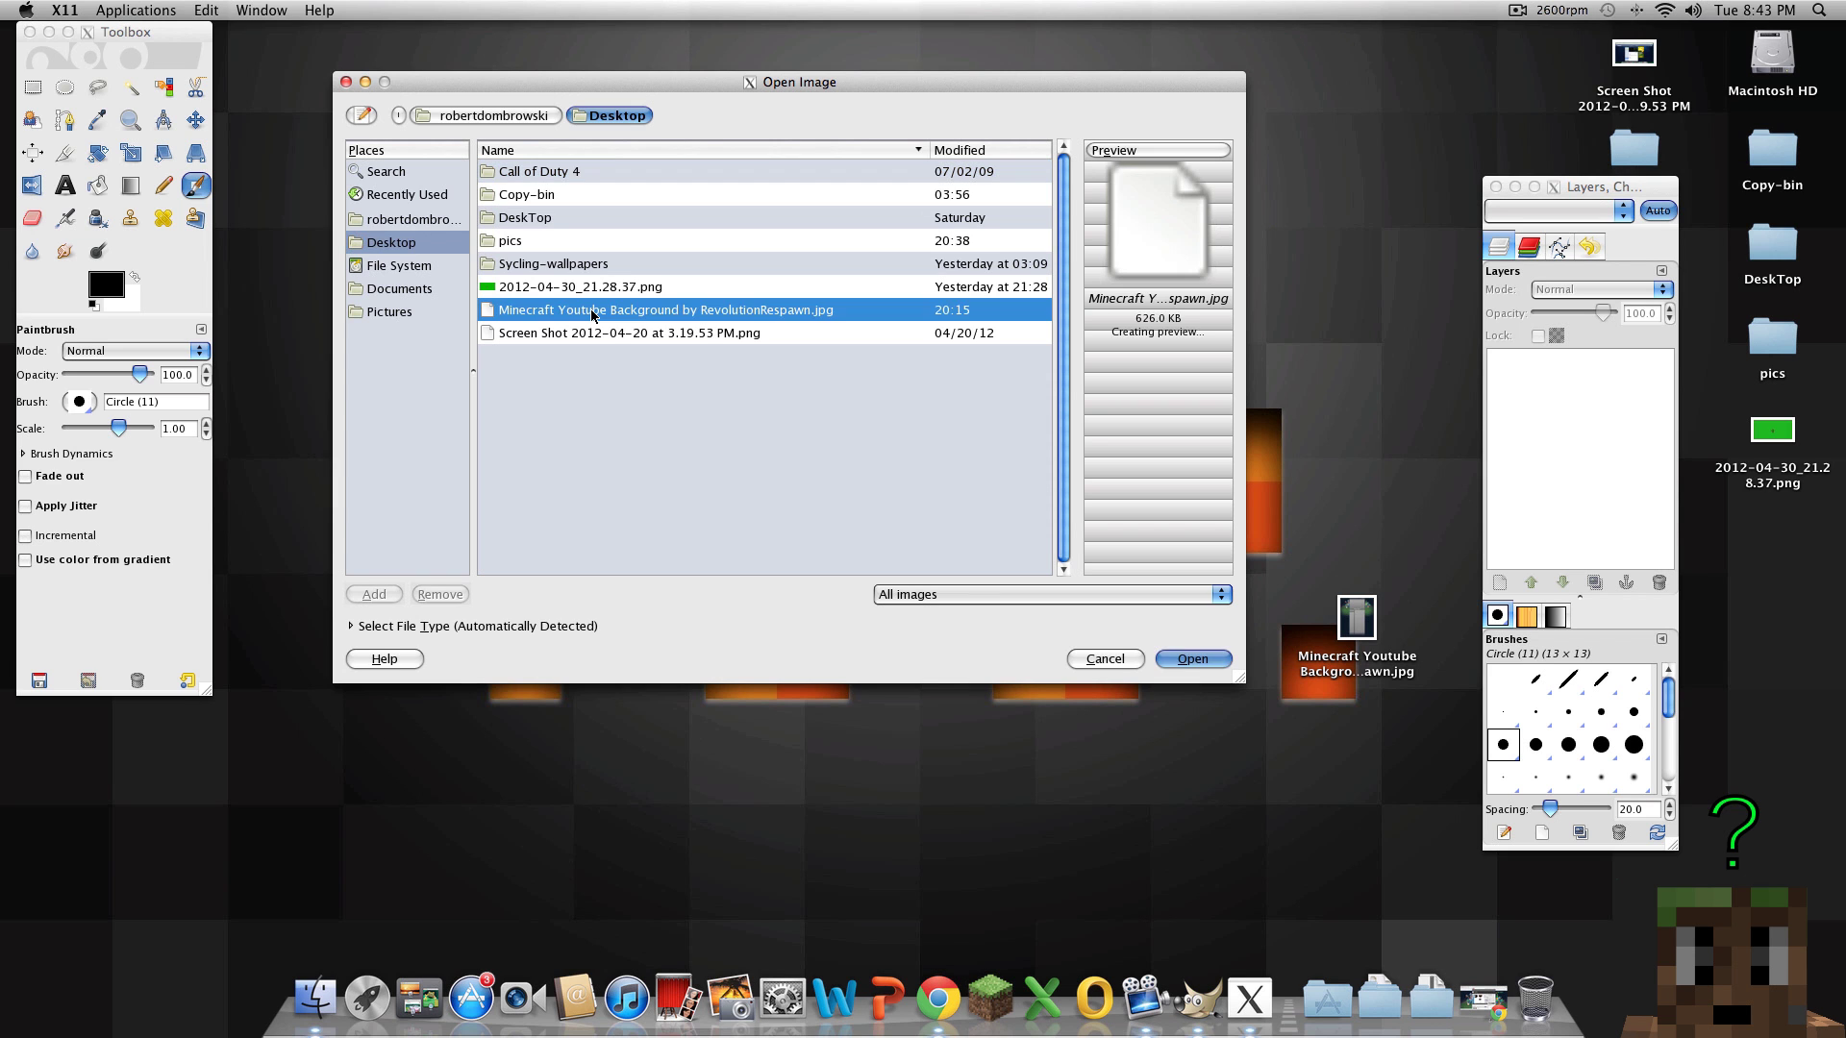
pyautogui.click(833, 247)
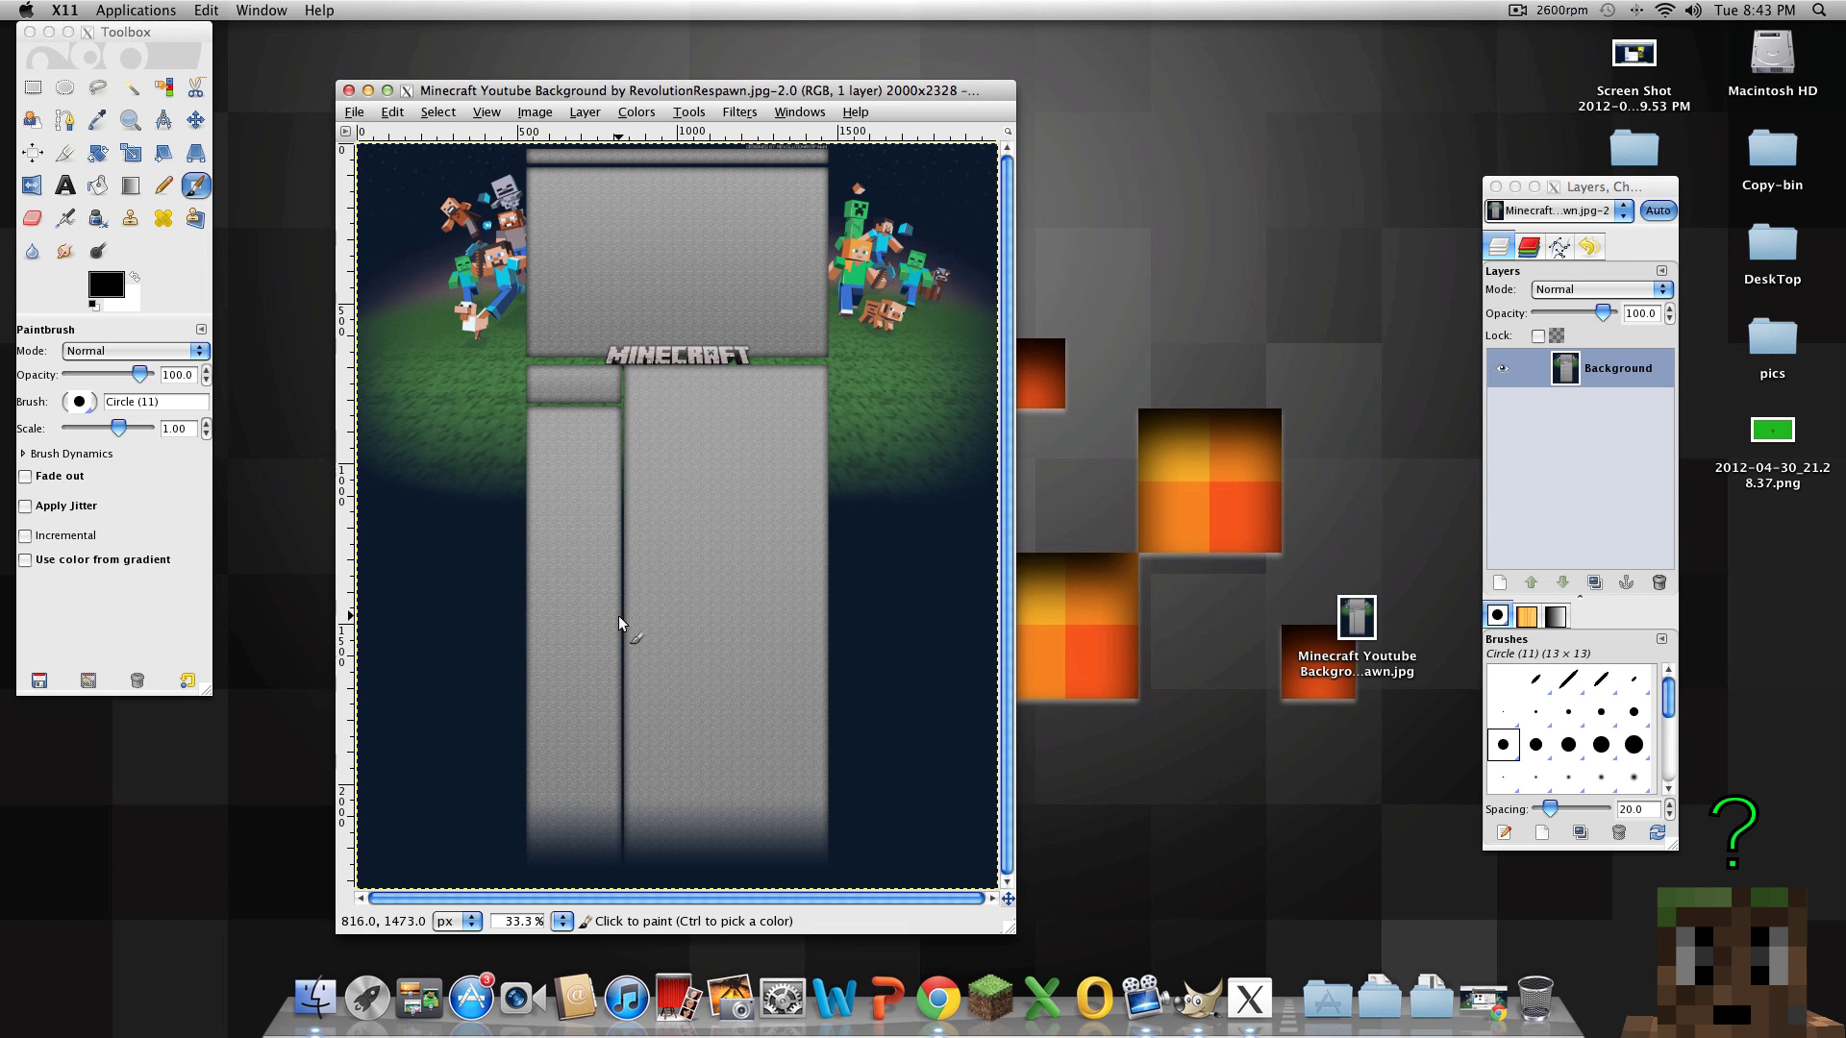
# Zoom to 800% and scroll around, then set zoom to 33.3% to fit the whole image
pyautogui.click(560, 920)
pyautogui.click(554, 735)
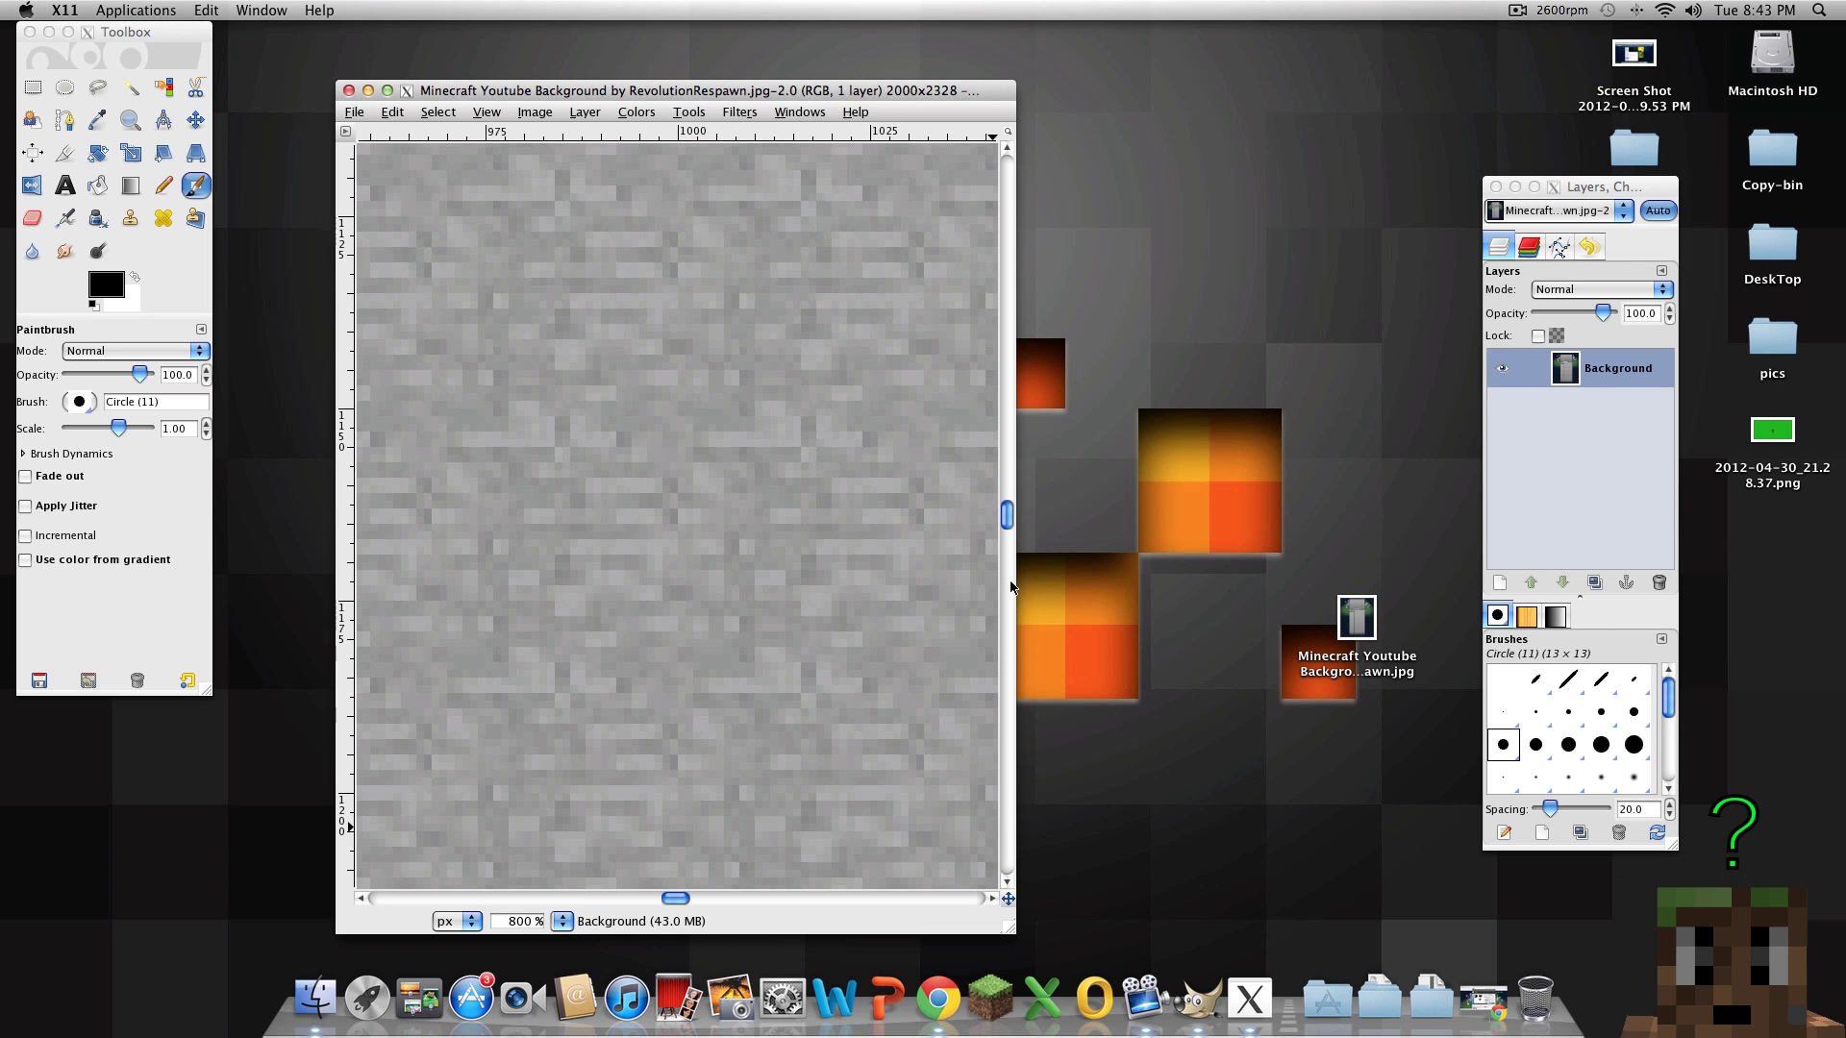
pyautogui.moveTo(1011, 520); pyautogui.dragTo(1010, 171)
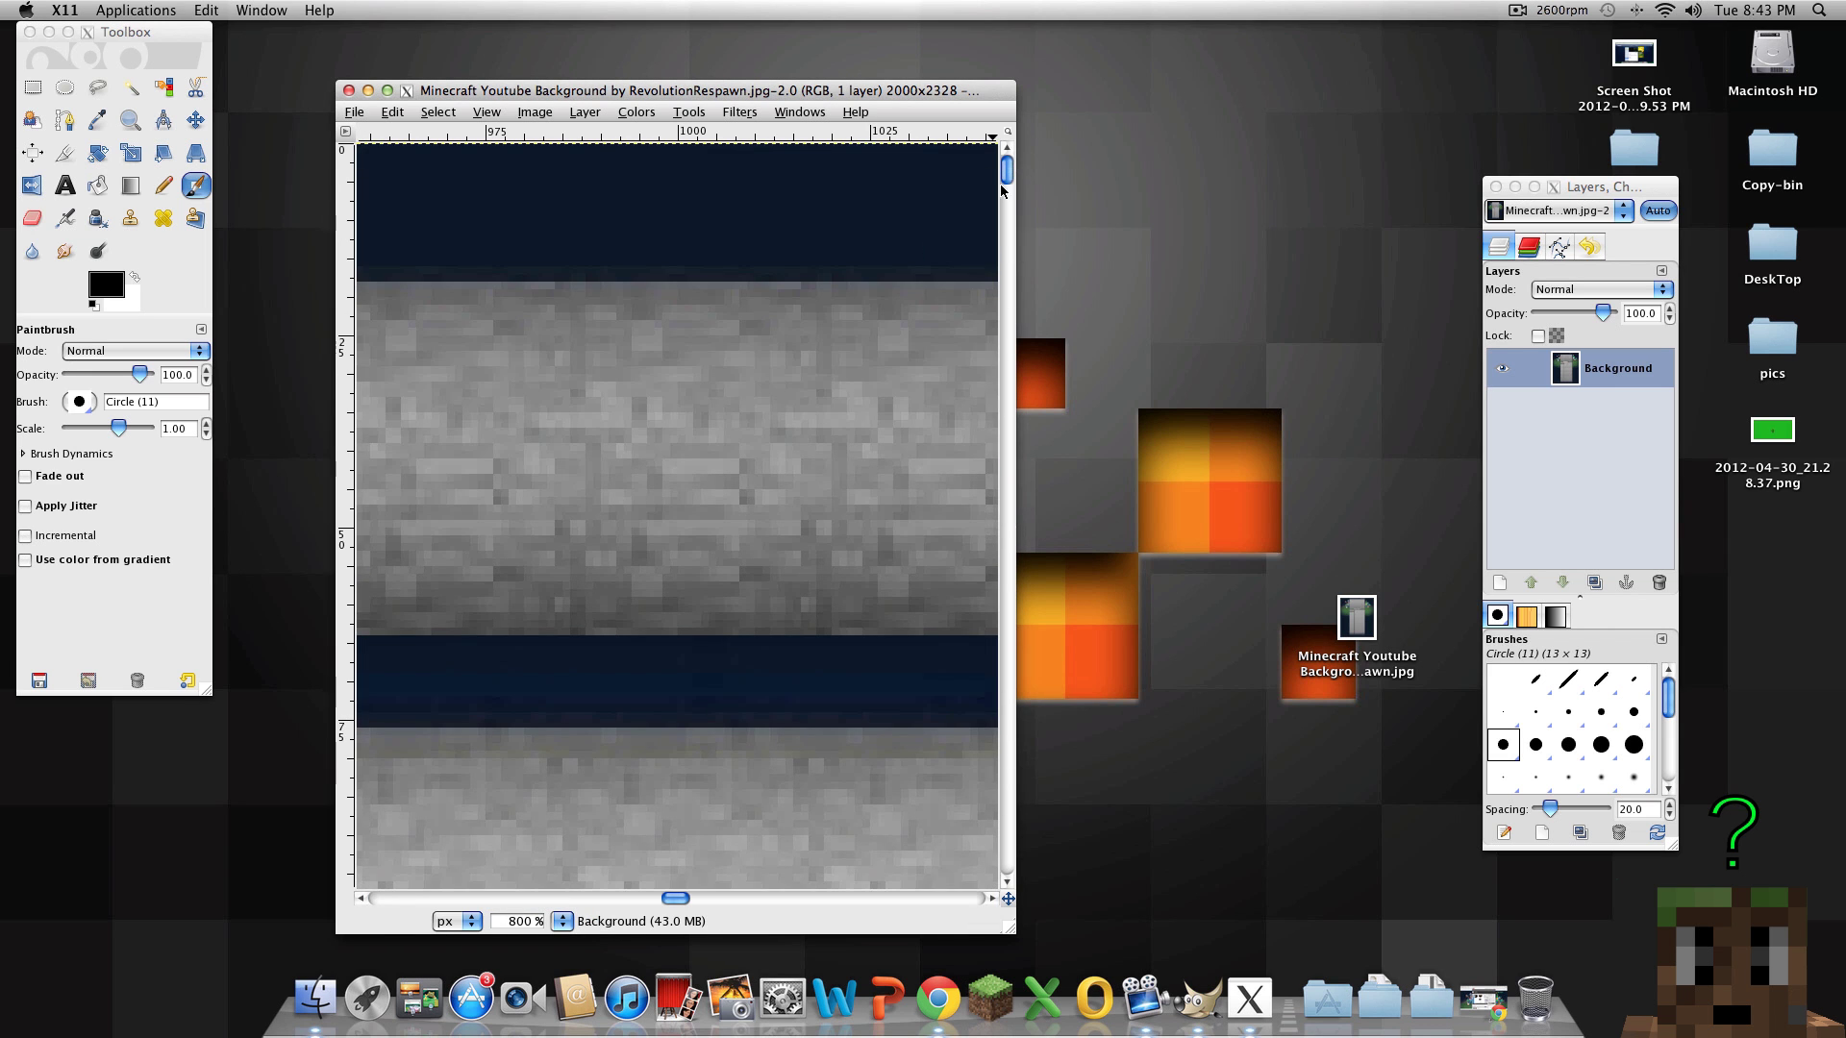
pyautogui.moveTo(676, 898); pyautogui.dragTo(764, 887)
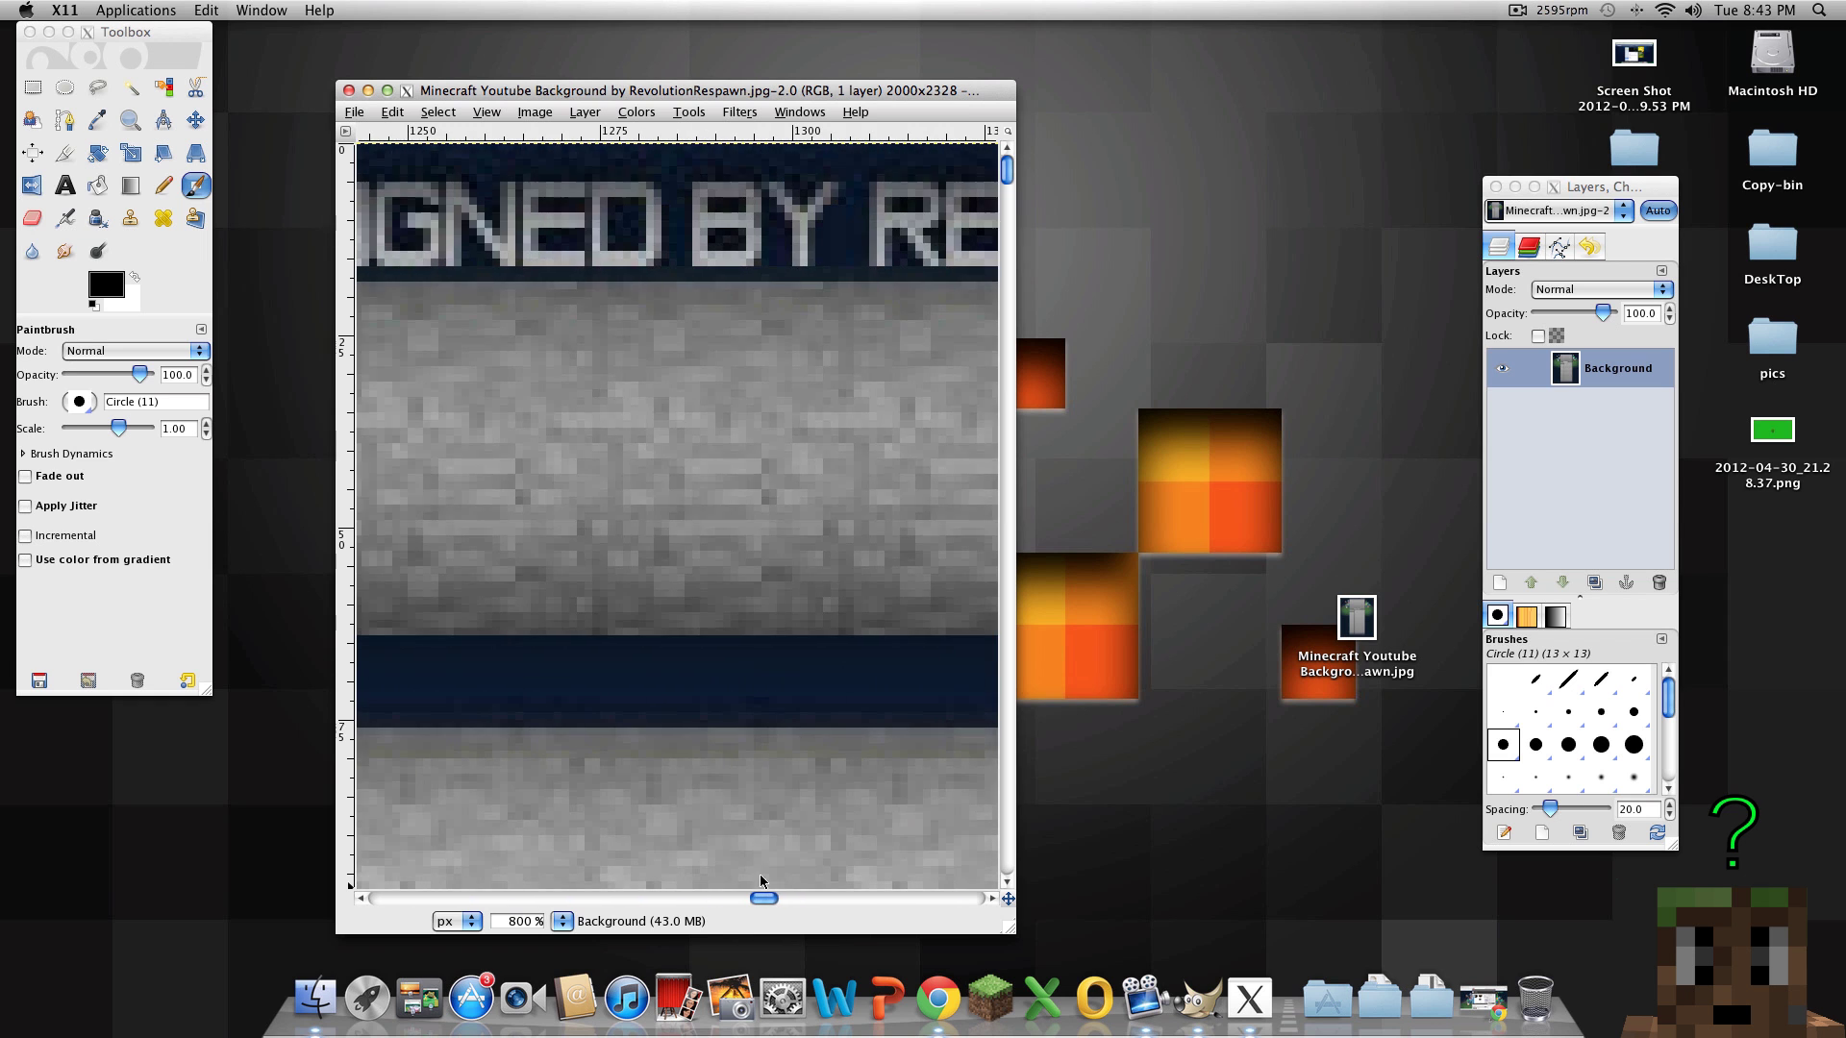
pyautogui.click(562, 921)
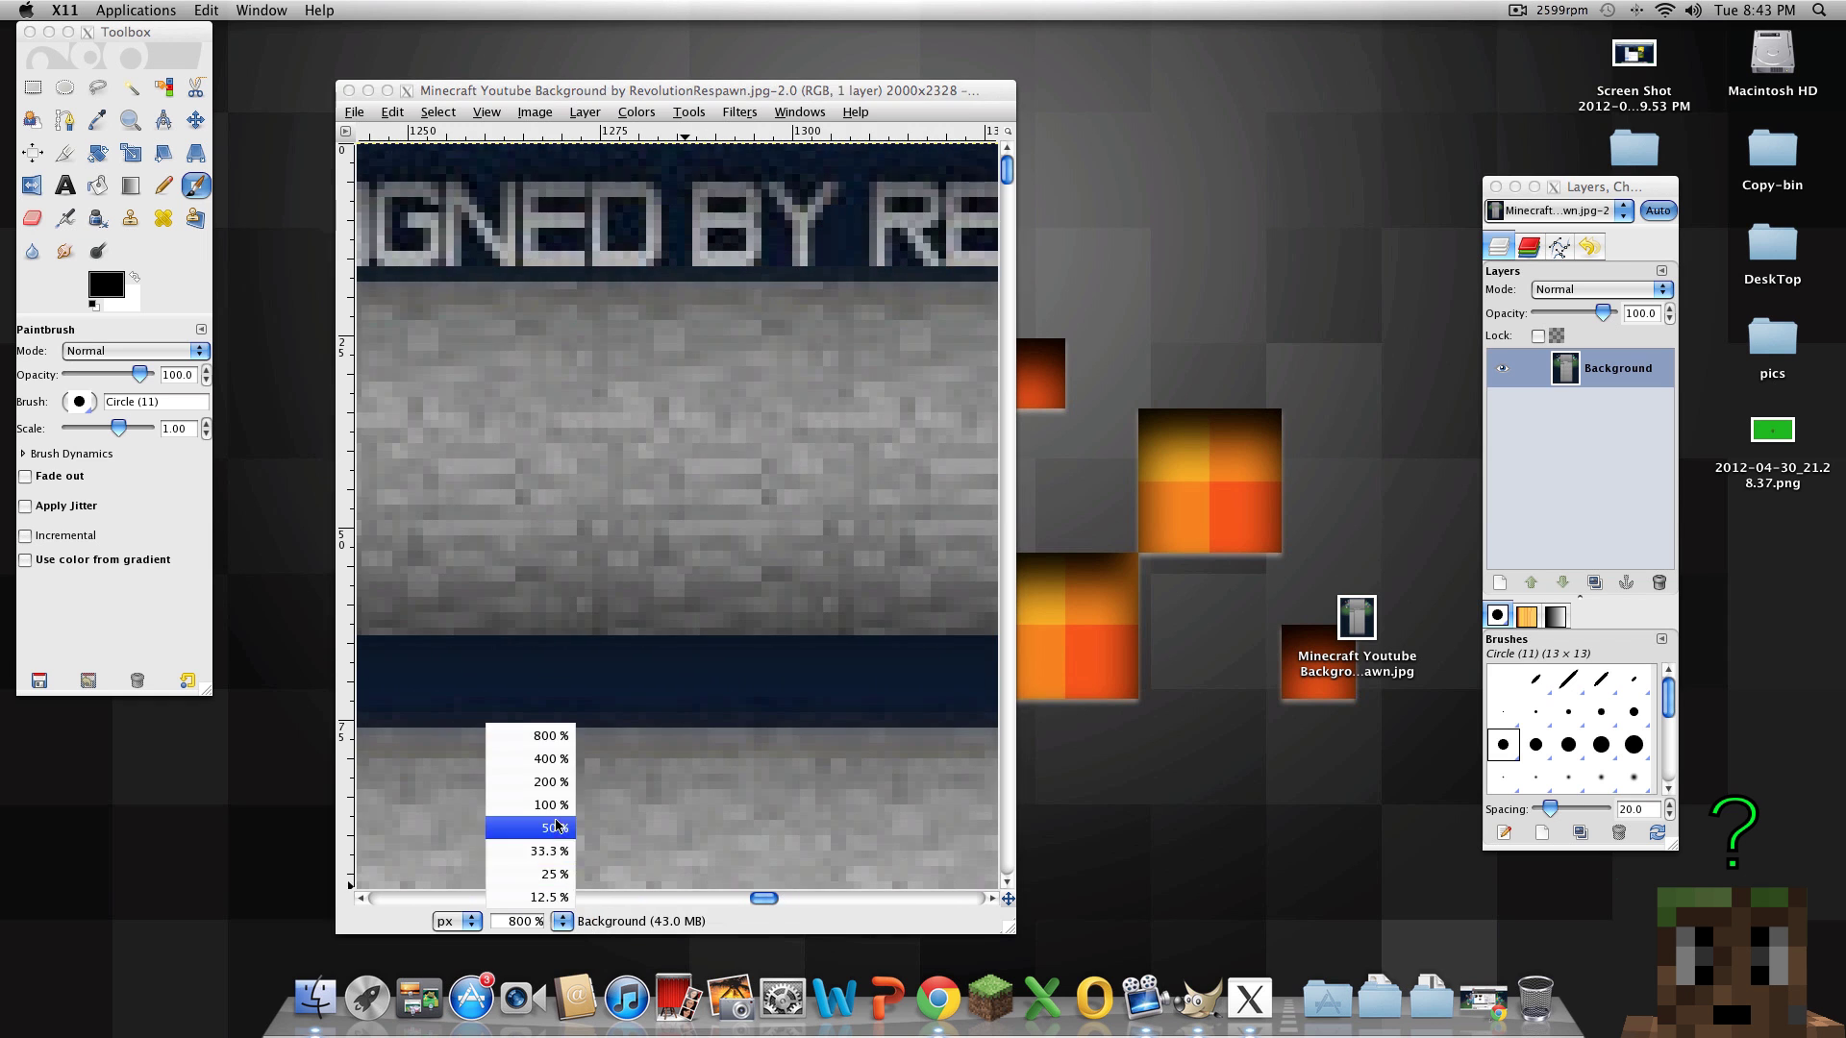
pyautogui.click(552, 859)
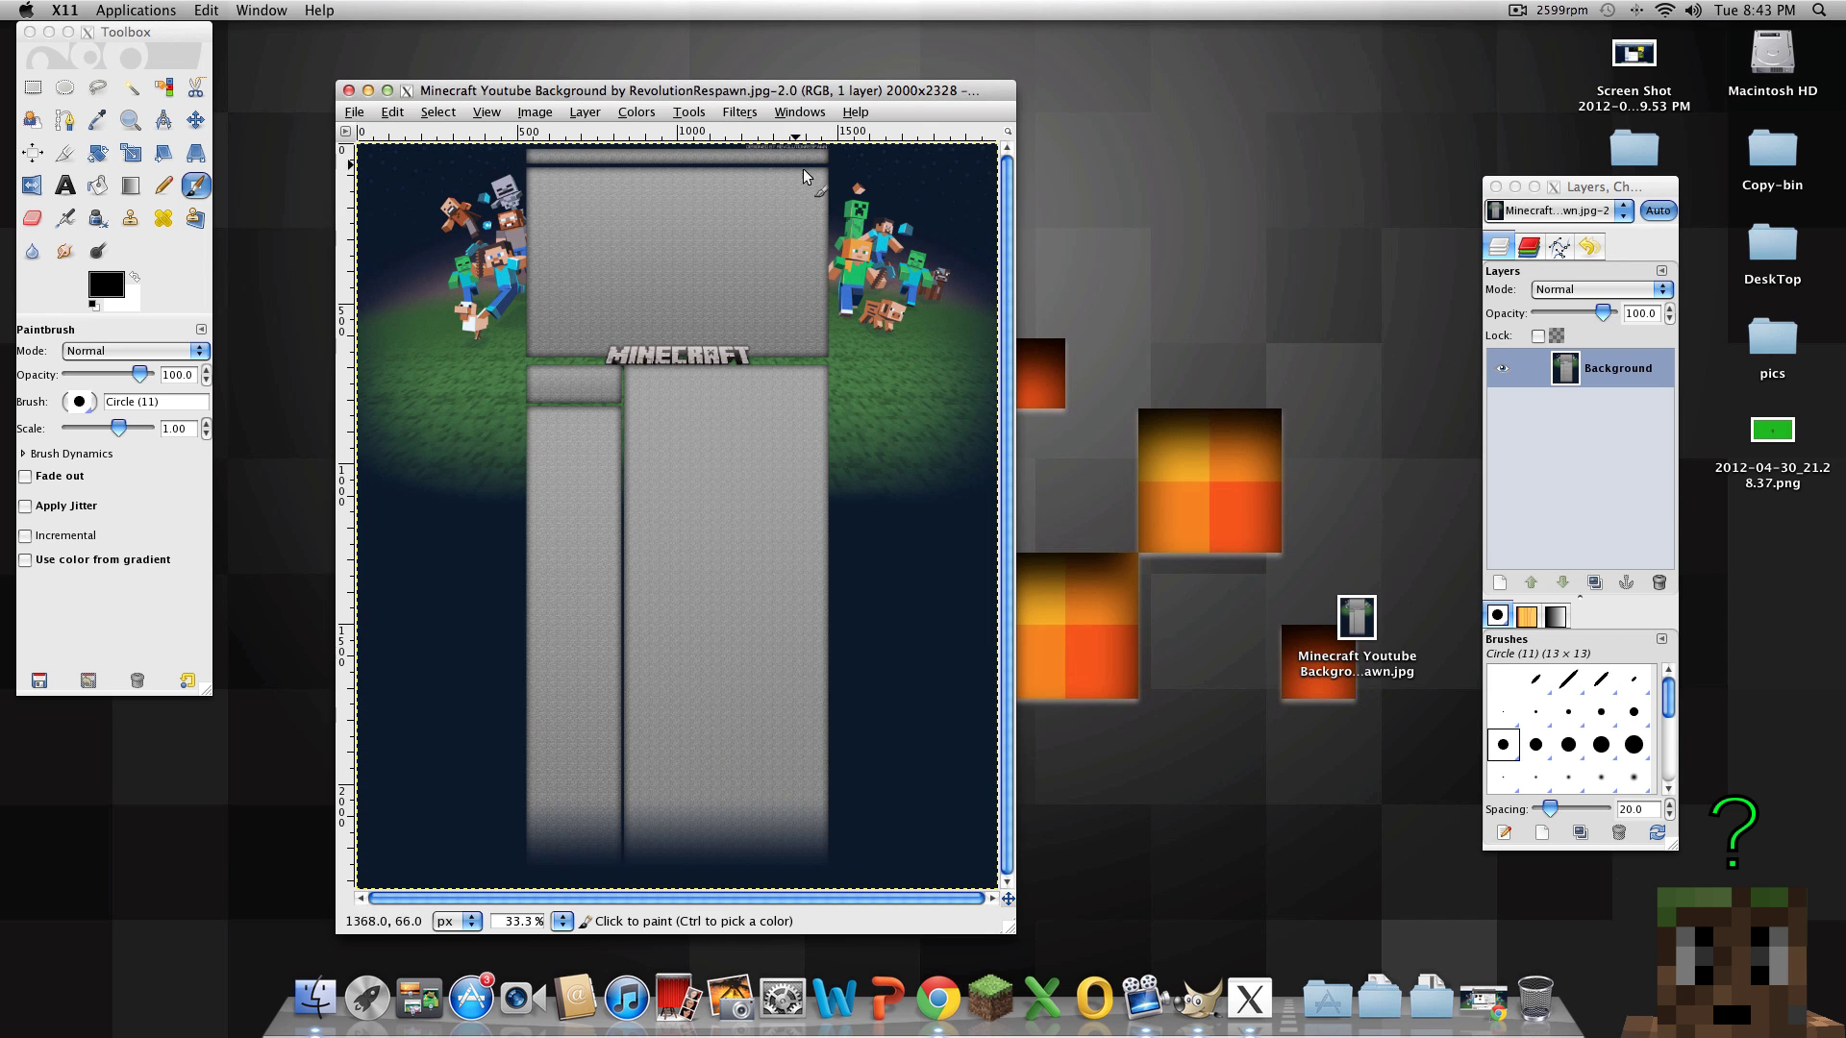
# Open 2012-04-30_21.28.37.png as a new layer over the background
pyautogui.click(352, 113)
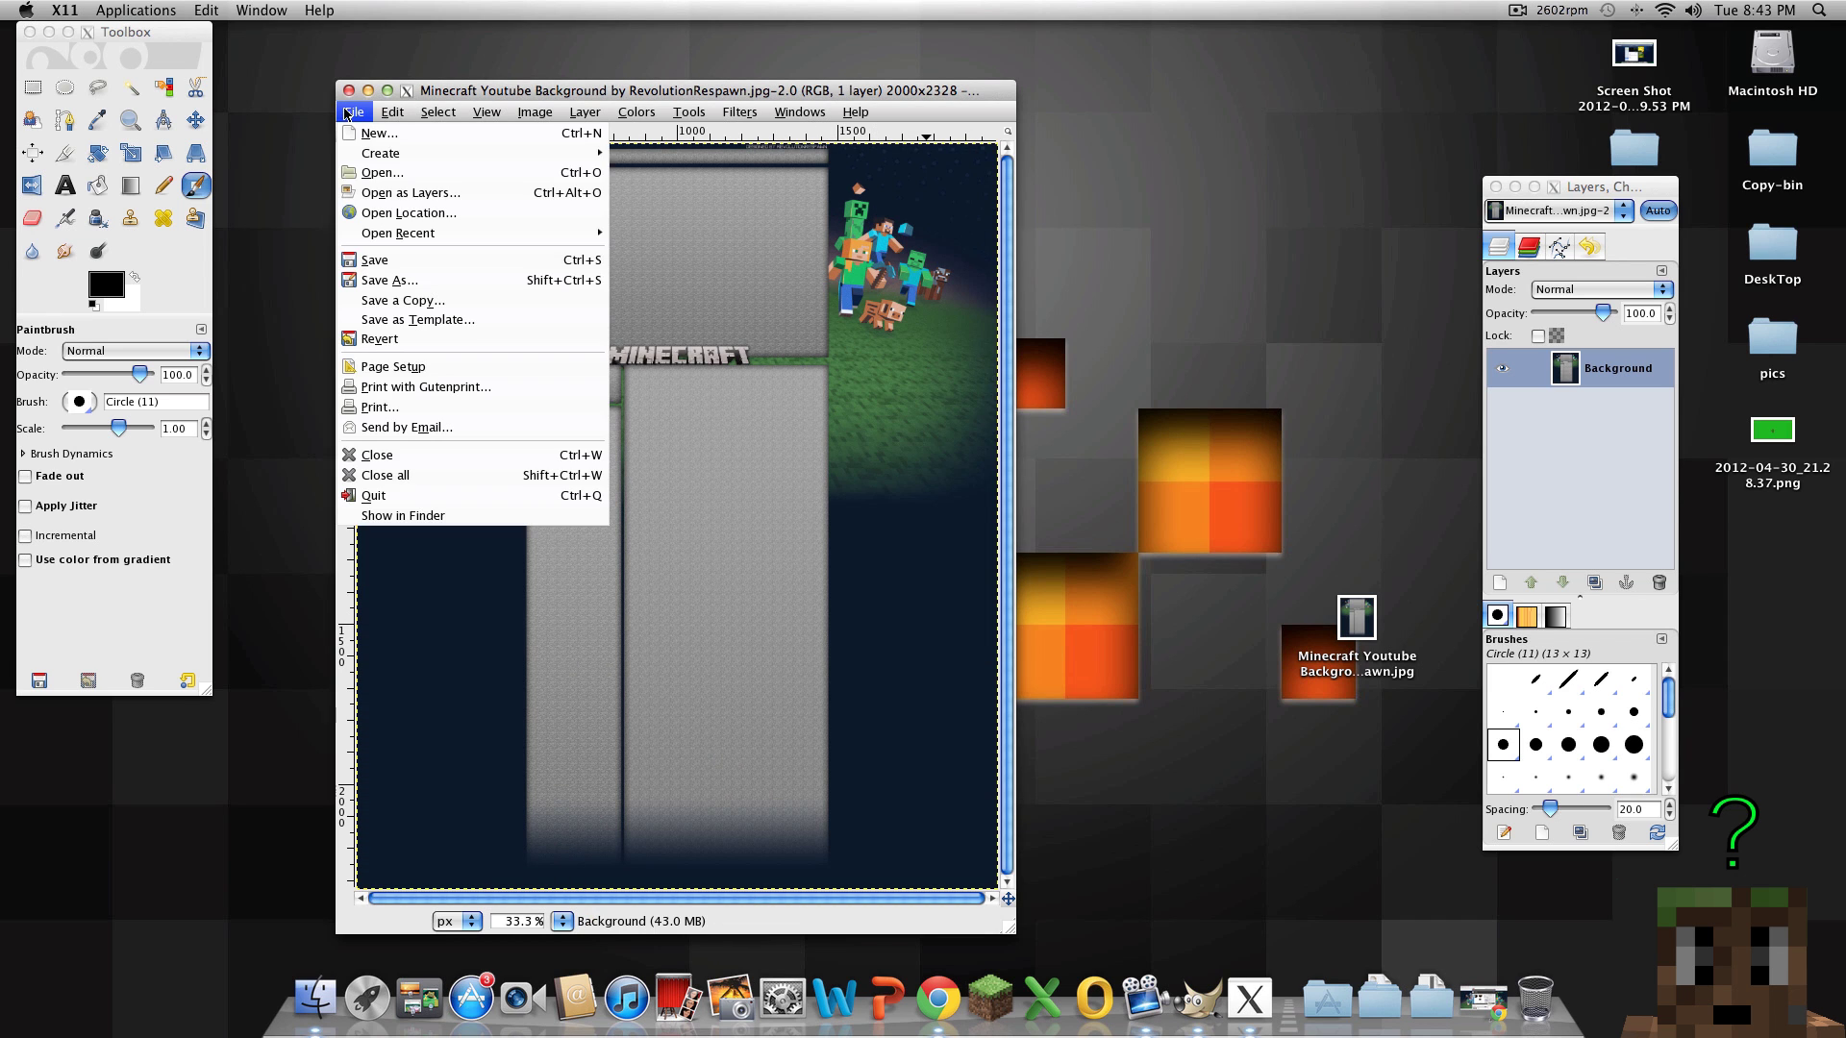
pyautogui.click(395, 194)
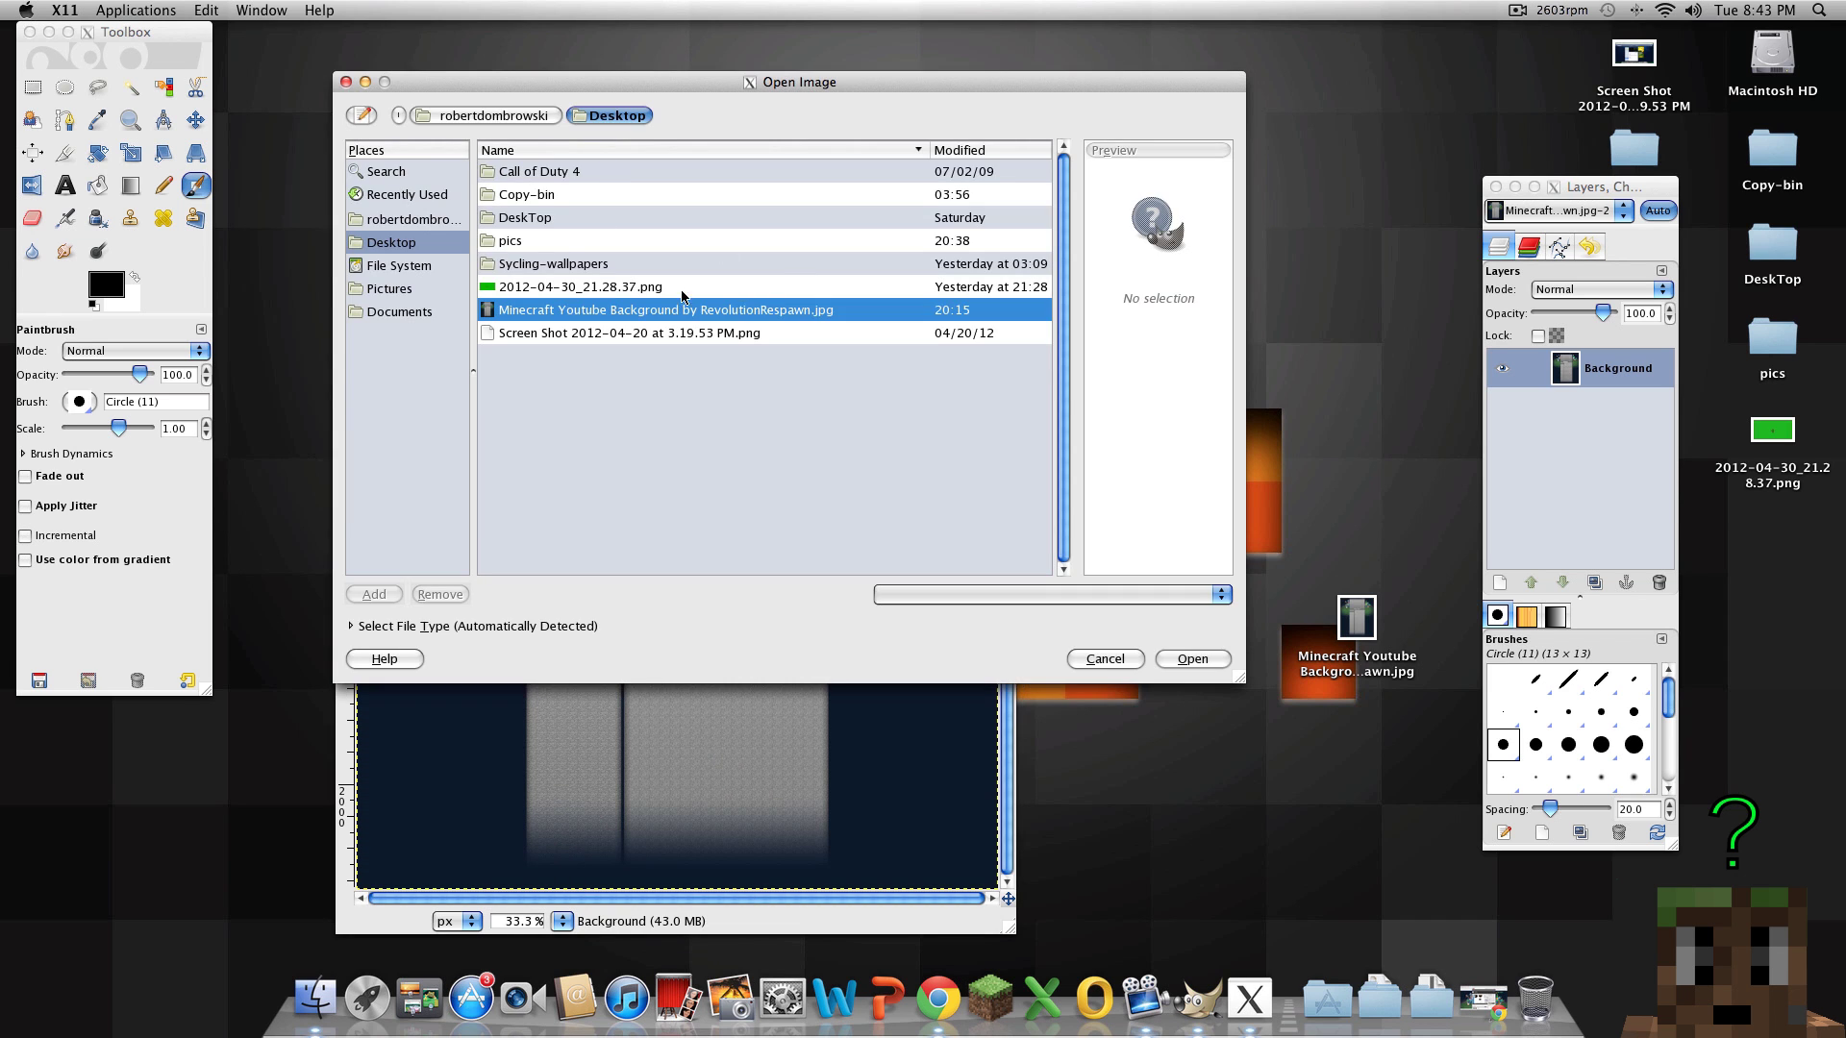
pyautogui.doubleClick(631, 288)
pyautogui.click(888, 250)
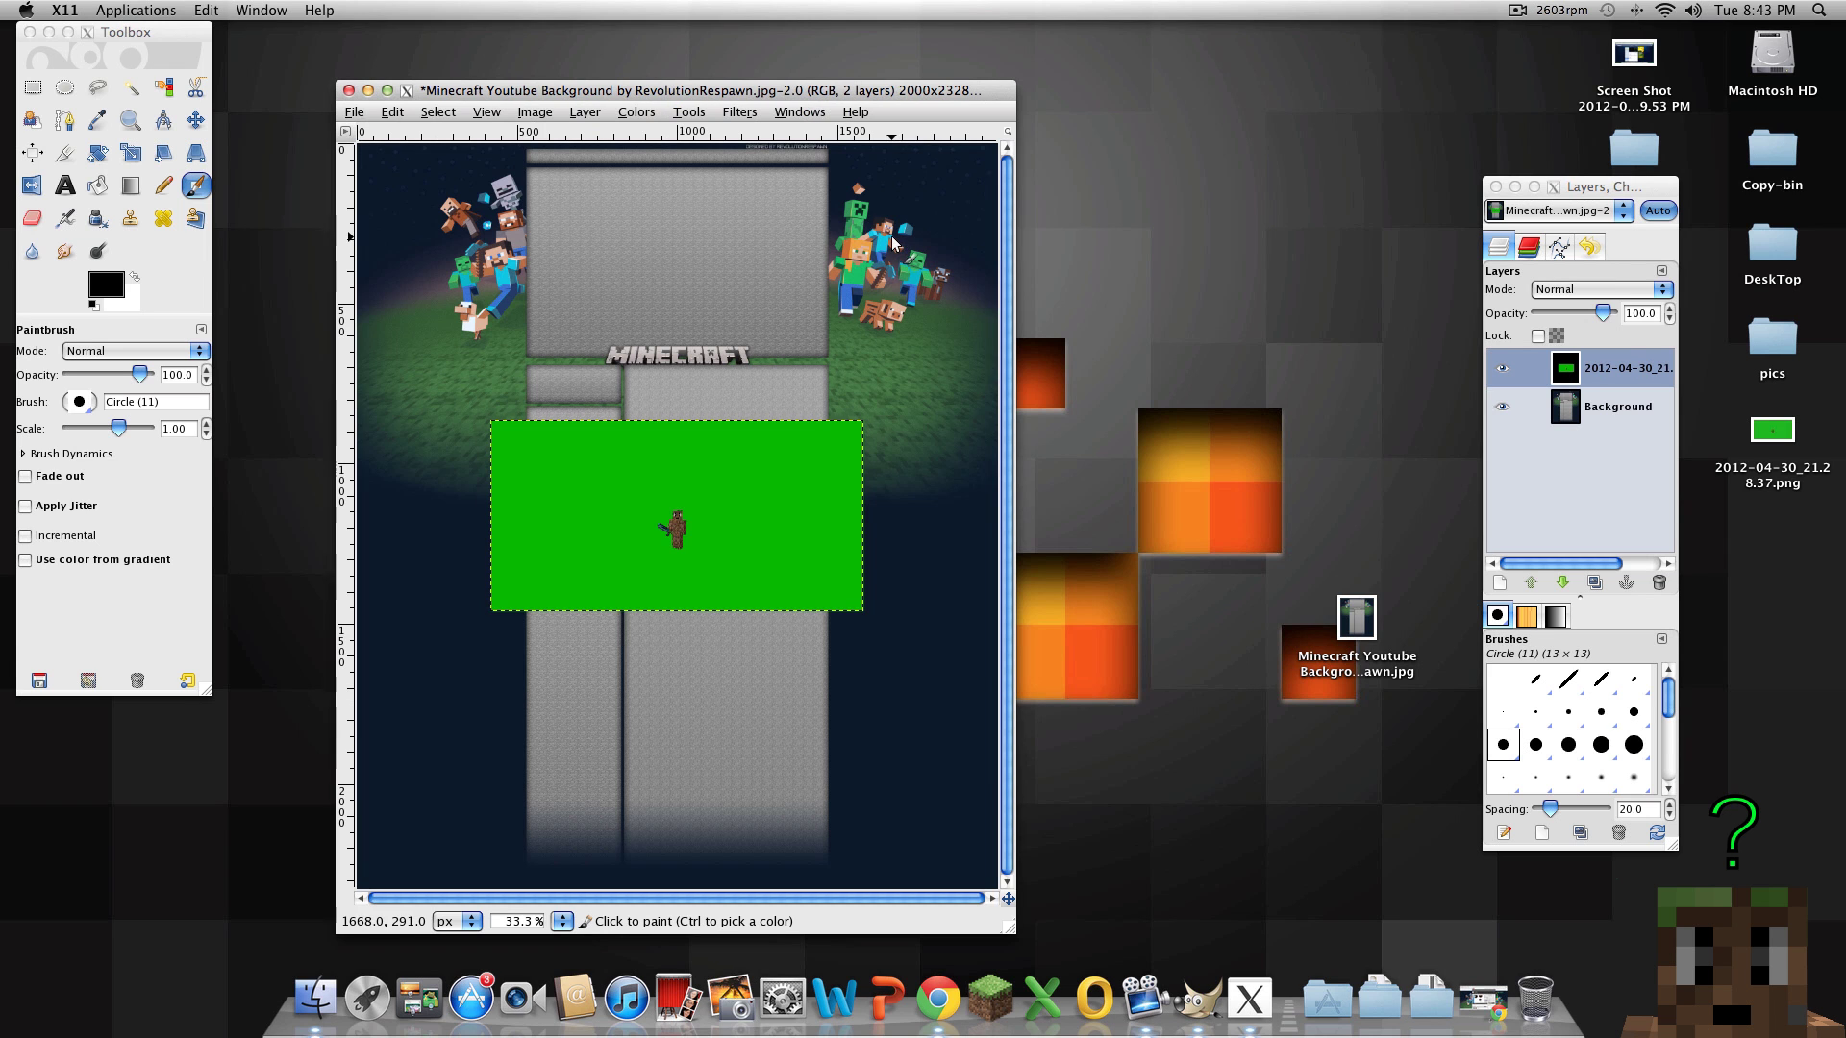
# Select the green area by colour and add an alpha channel to the screenshot layer
pyautogui.click(163, 88)
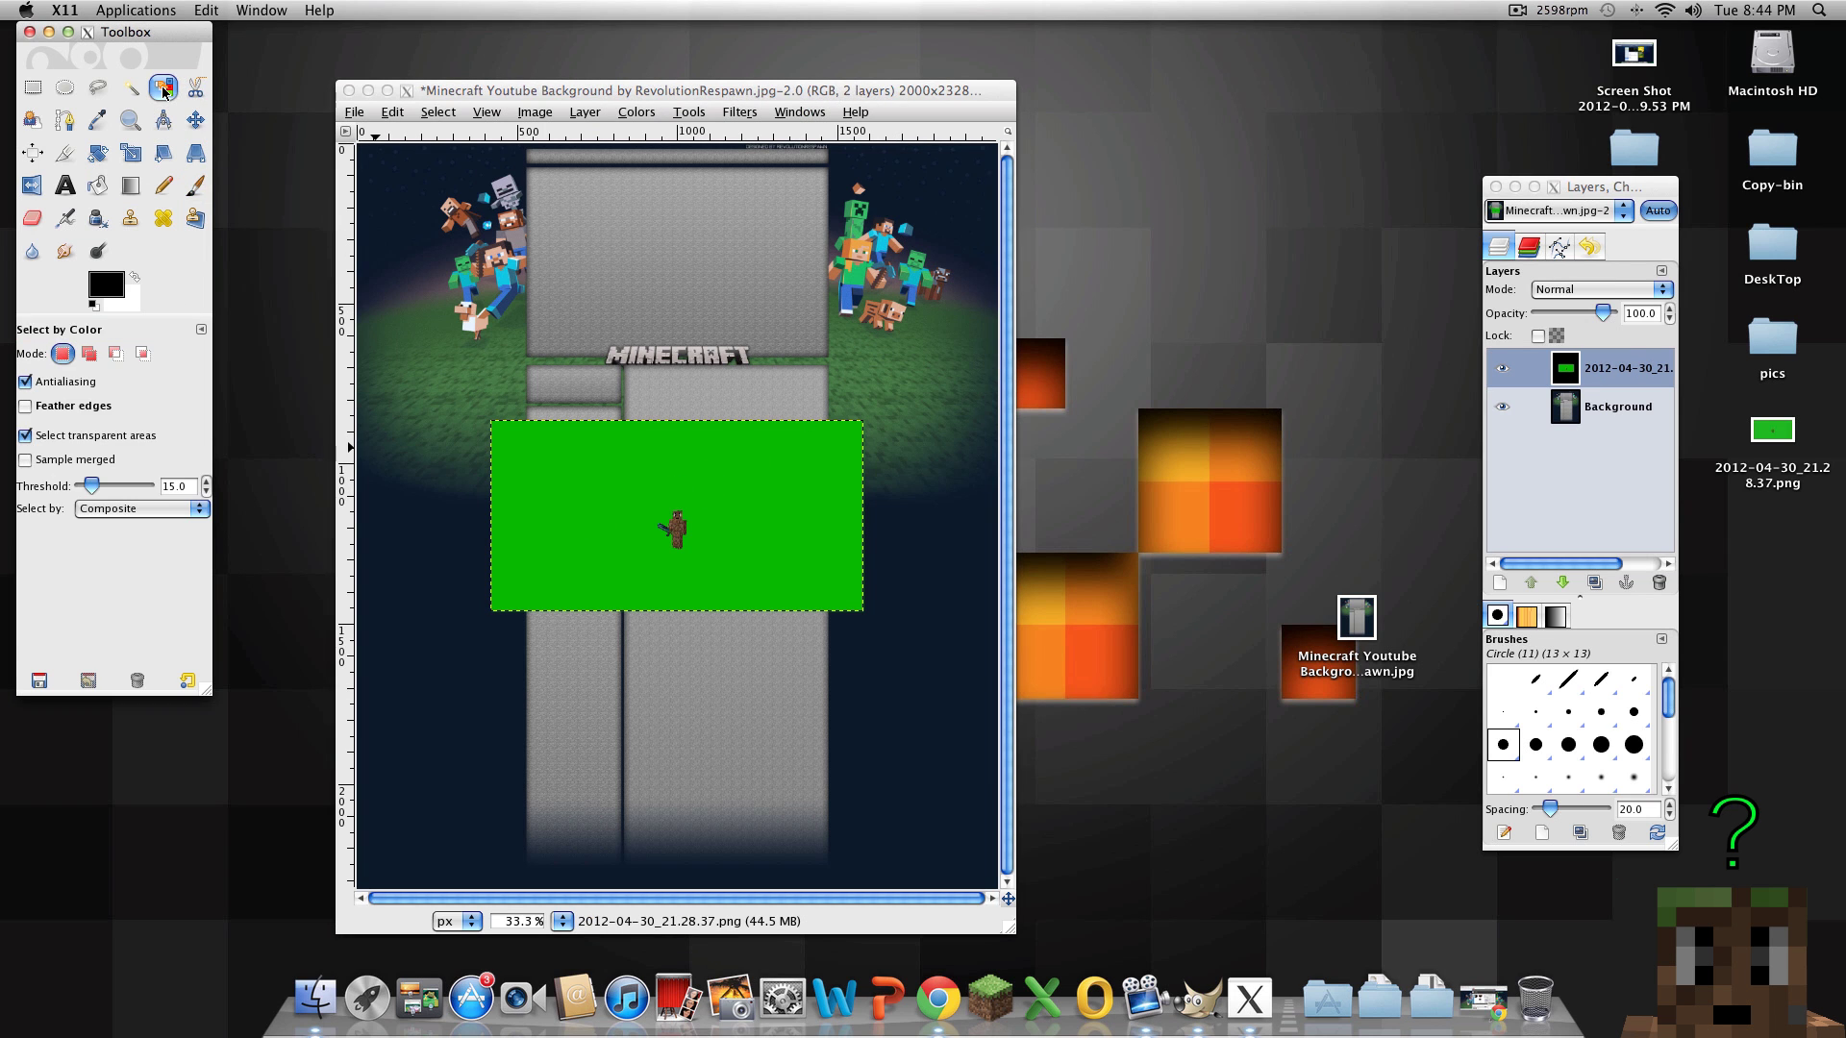
pyautogui.click(586, 504)
pyautogui.click(587, 504)
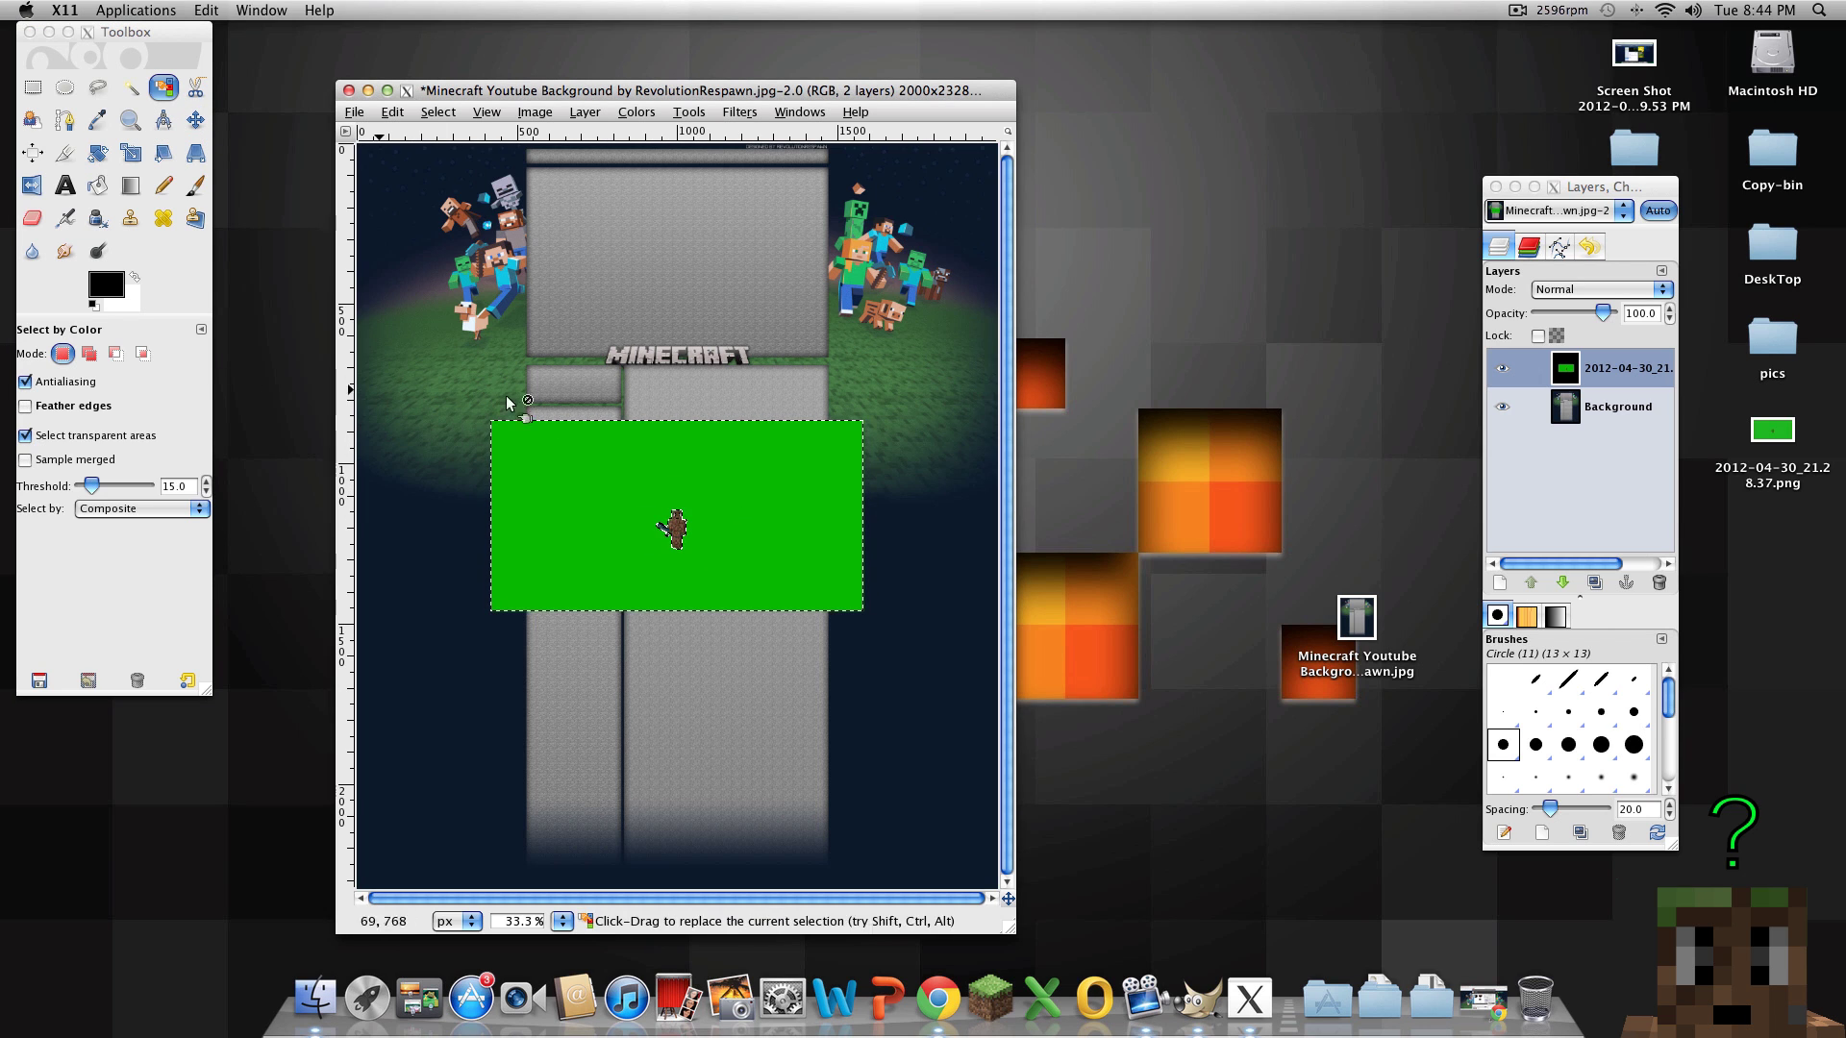
pyautogui.rightClick(1604, 375)
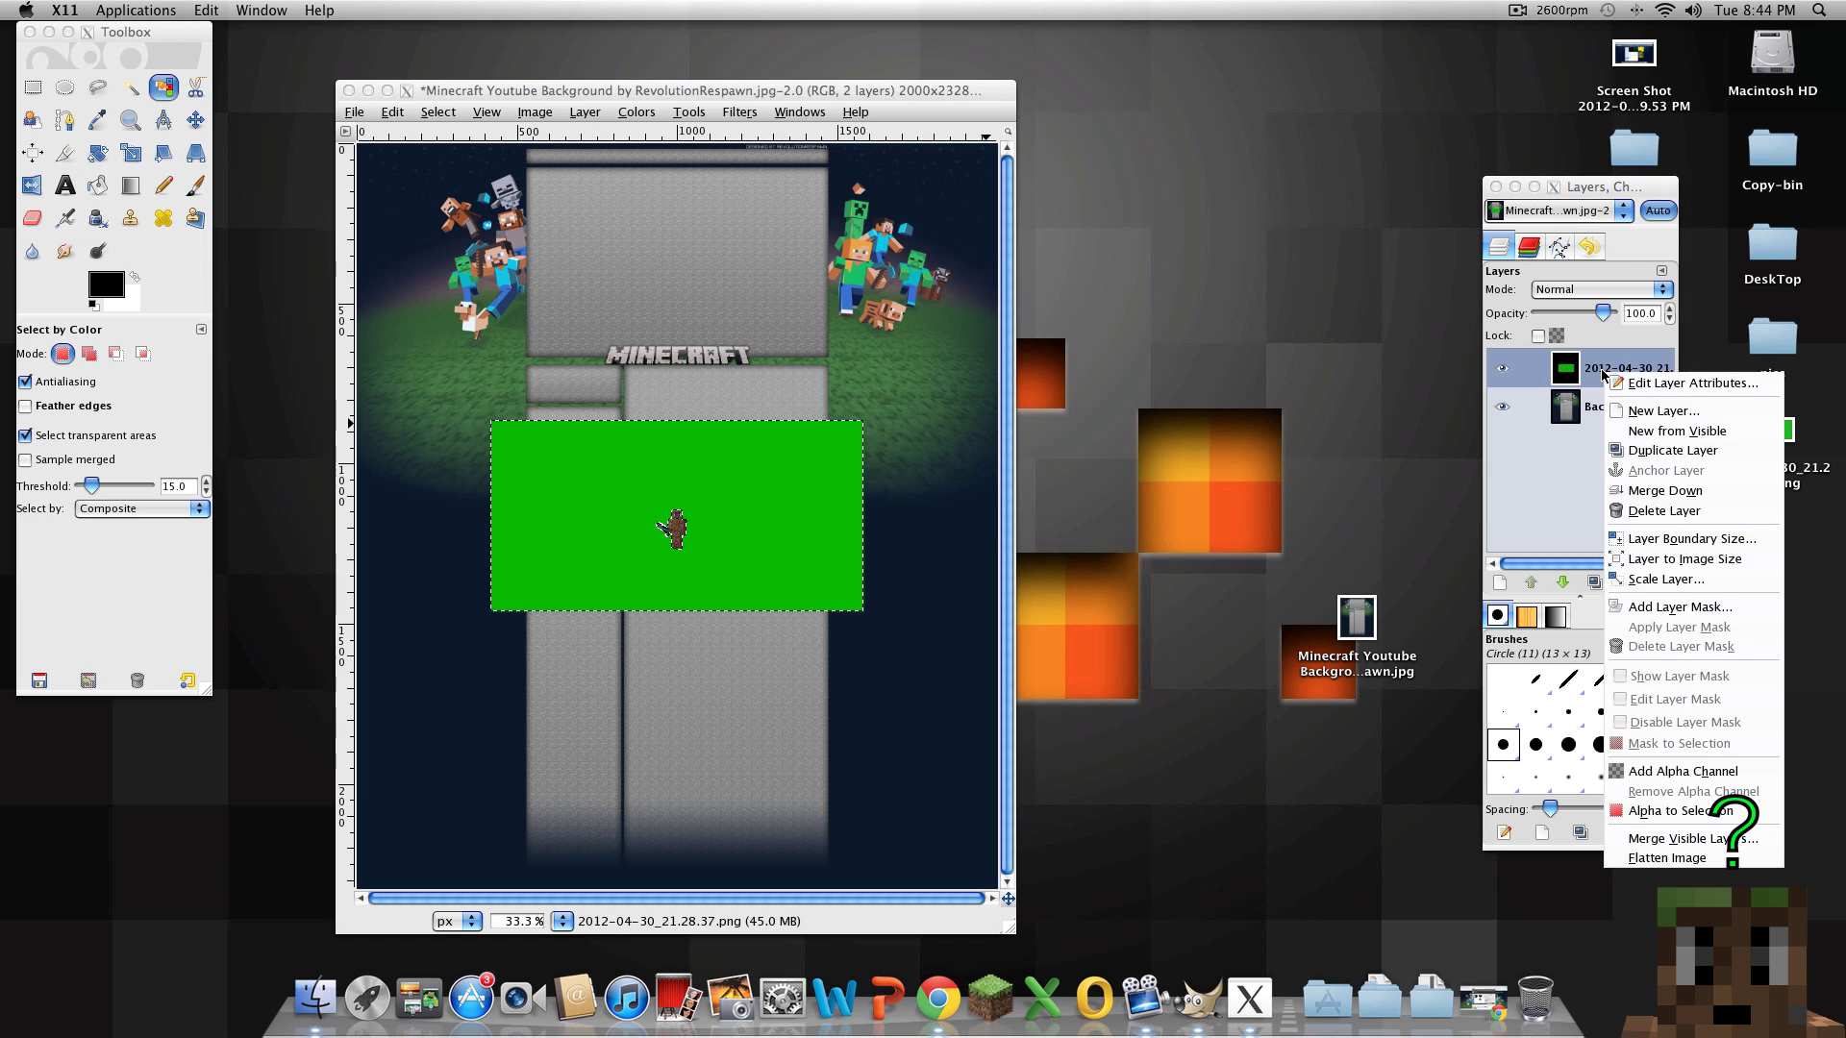
pyautogui.click(1678, 771)
# Erase the green from the screenshot layer with an enlarged eraser
pyautogui.click(33, 220)
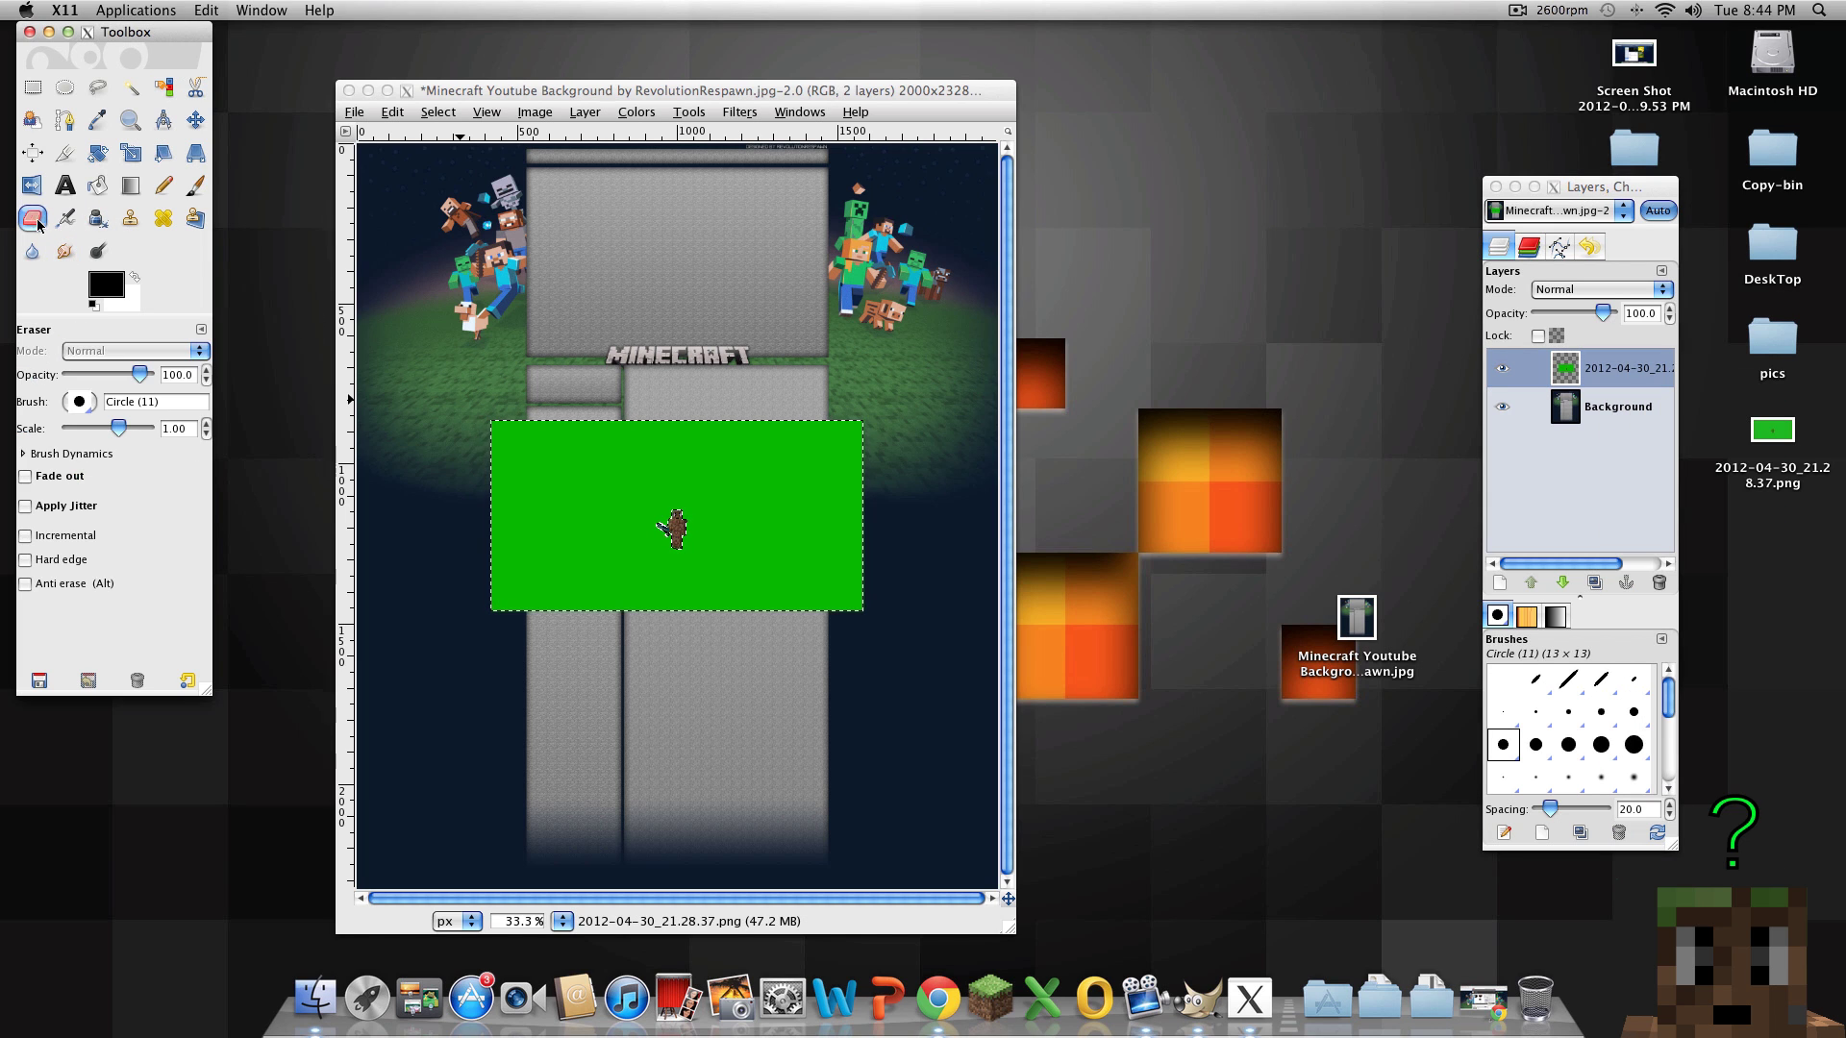
pyautogui.moveTo(118, 429); pyautogui.dragTo(140, 429)
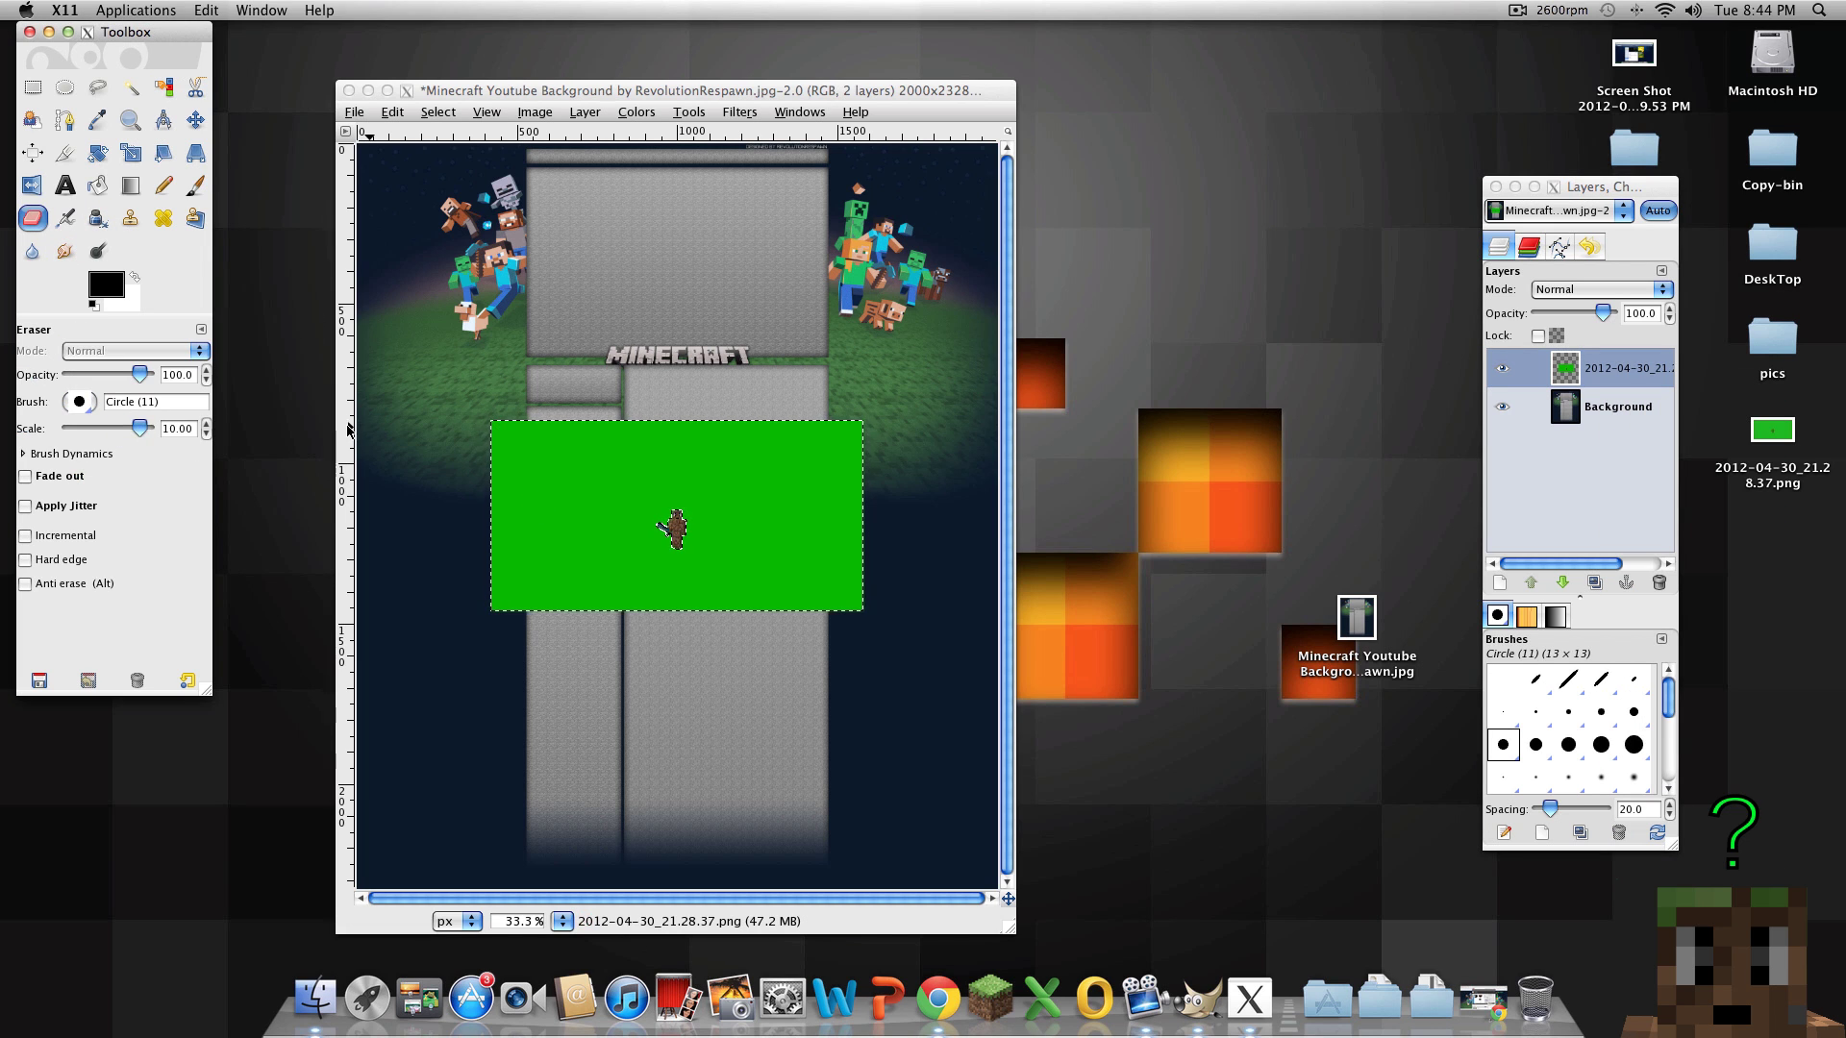
pyautogui.moveTo(495, 423); pyautogui.dragTo(532, 625)
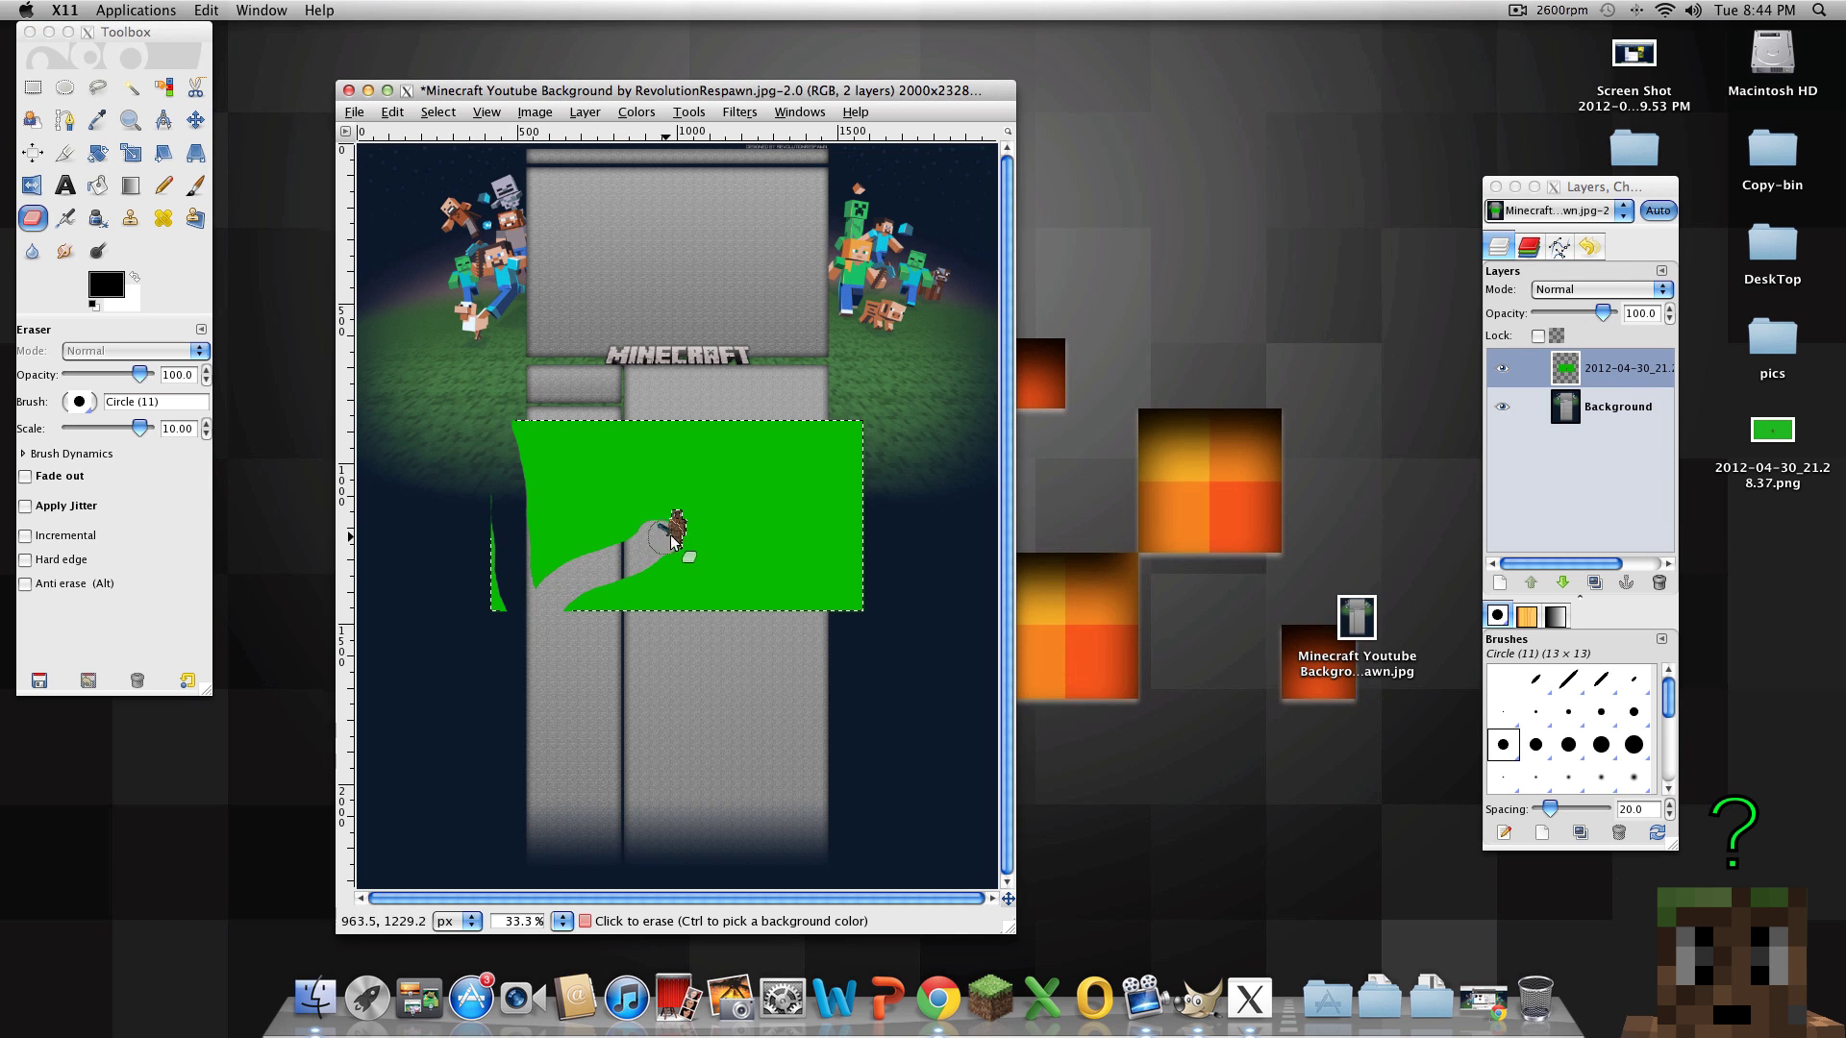
pyautogui.moveTo(671, 535)
pyautogui.mouseDown()
pyautogui.moveTo(595, 577)
pyautogui.moveTo(701, 470)
pyautogui.moveTo(637, 433)
pyautogui.moveTo(691, 435)
pyautogui.moveTo(539, 488)
pyautogui.moveTo(482, 542)
pyautogui.moveTo(681, 494)
pyautogui.moveTo(666, 545)
pyautogui.moveTo(523, 503)
pyautogui.moveTo(520, 573)
pyautogui.mouseUp()
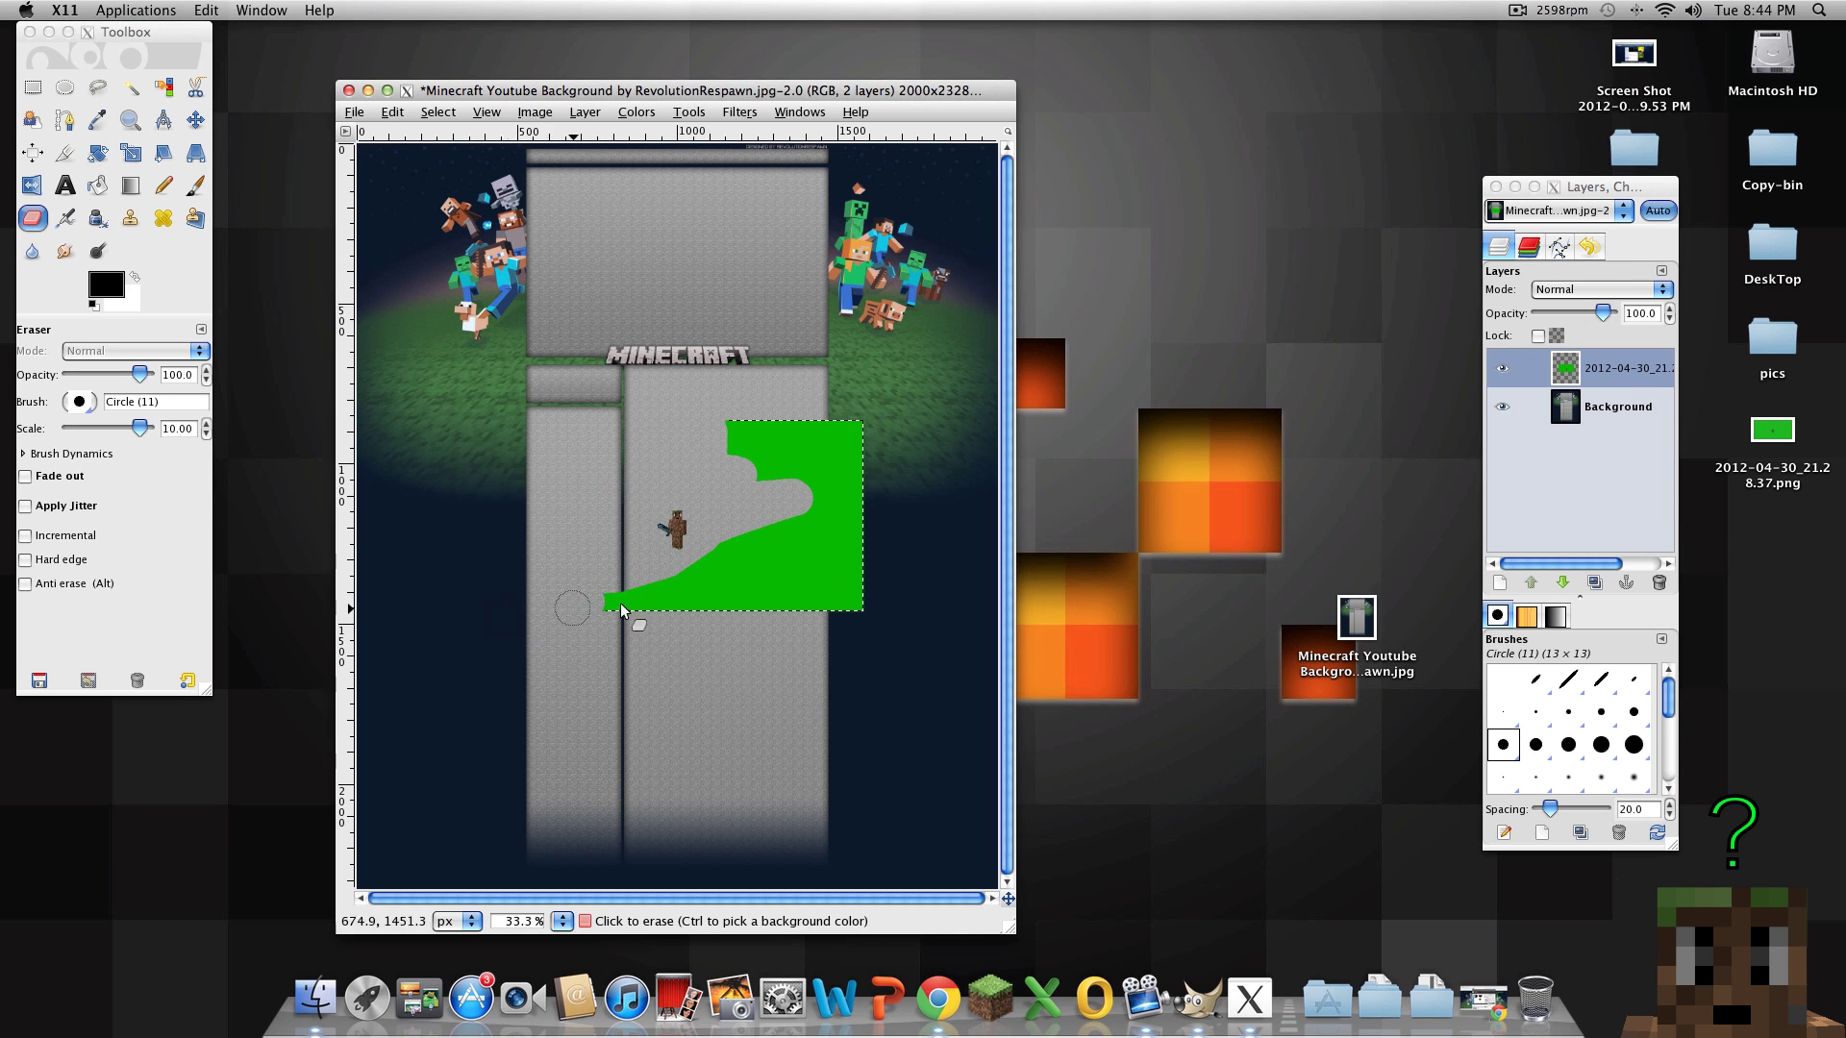
pyautogui.moveTo(620, 603)
pyautogui.mouseDown()
pyautogui.moveTo(955, 581)
pyautogui.moveTo(695, 528)
pyautogui.moveTo(961, 499)
pyautogui.moveTo(515, 551)
pyautogui.moveTo(733, 485)
pyautogui.moveTo(697, 429)
pyautogui.mouseUp()
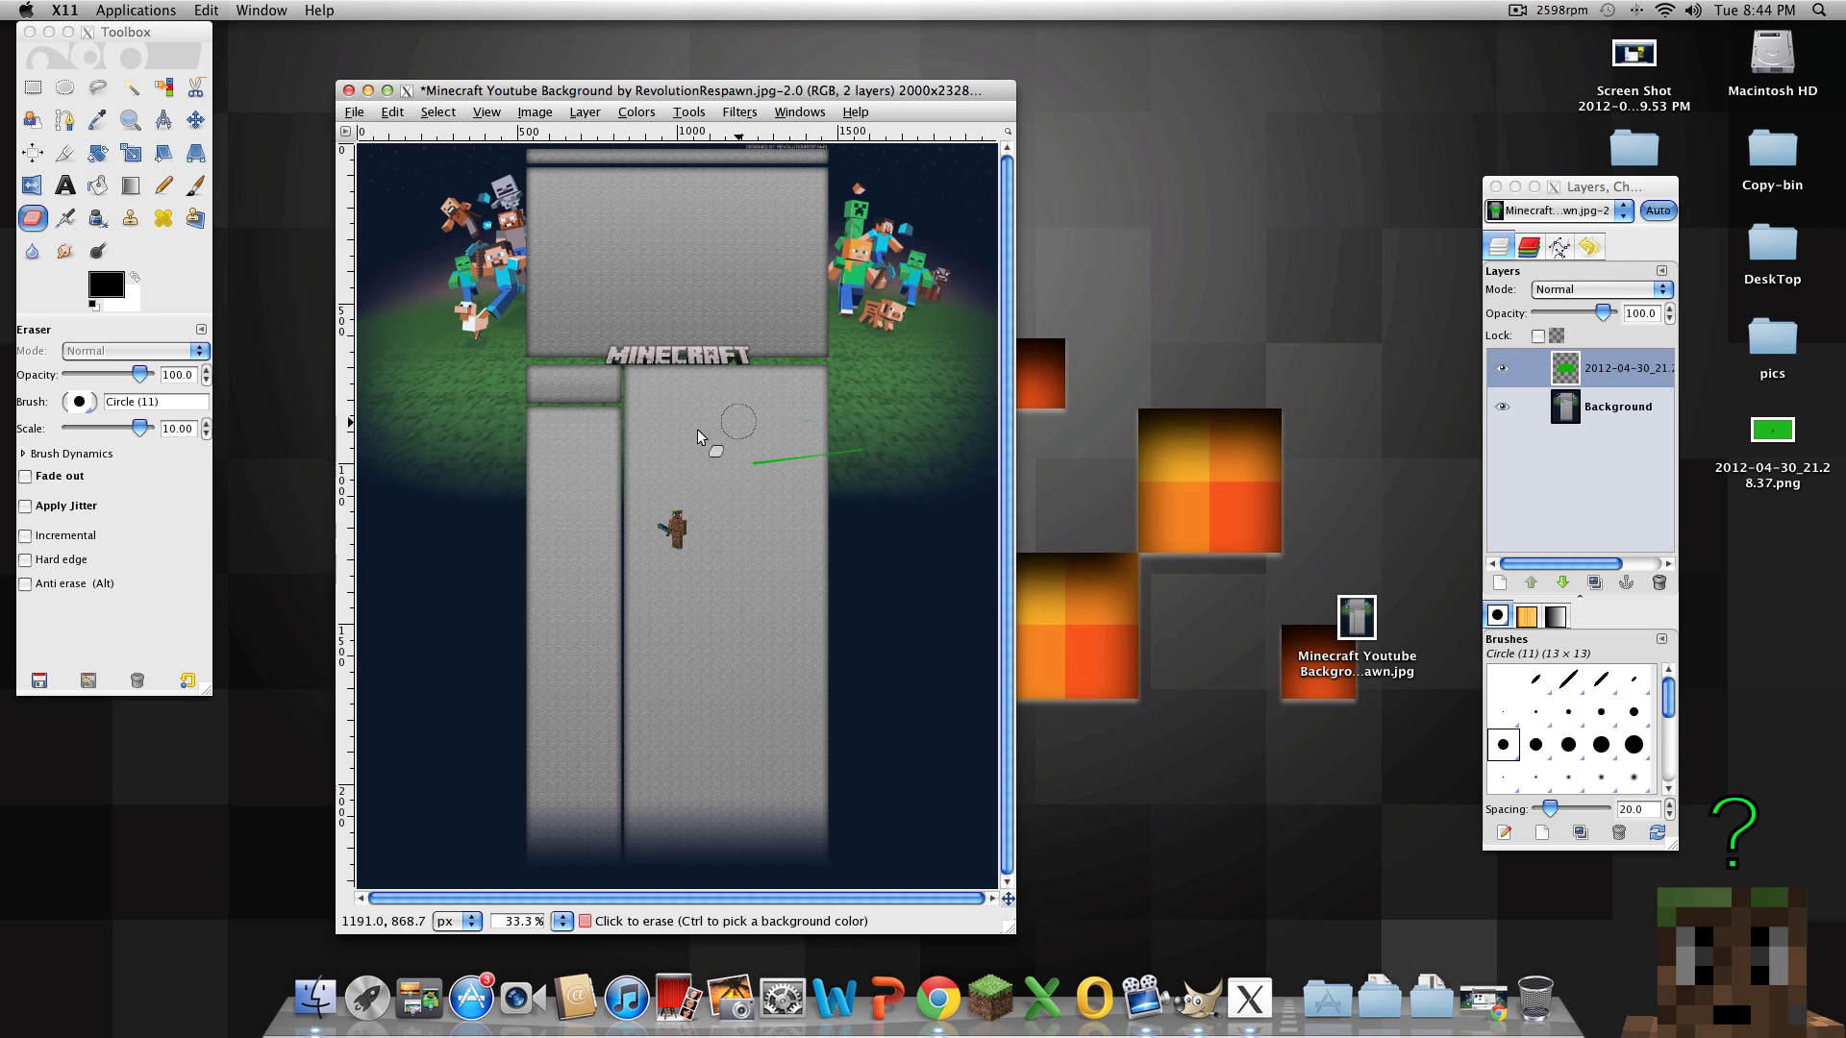
# Move the character layer up toward the top-right
pyautogui.click(195, 120)
pyautogui.click(677, 527)
pyautogui.moveTo(676, 528); pyautogui.dragTo(849, 166)
# Export the composite as uofiwuef.jpg with default JPEG settings and open it from the desktop
pyautogui.click(355, 113)
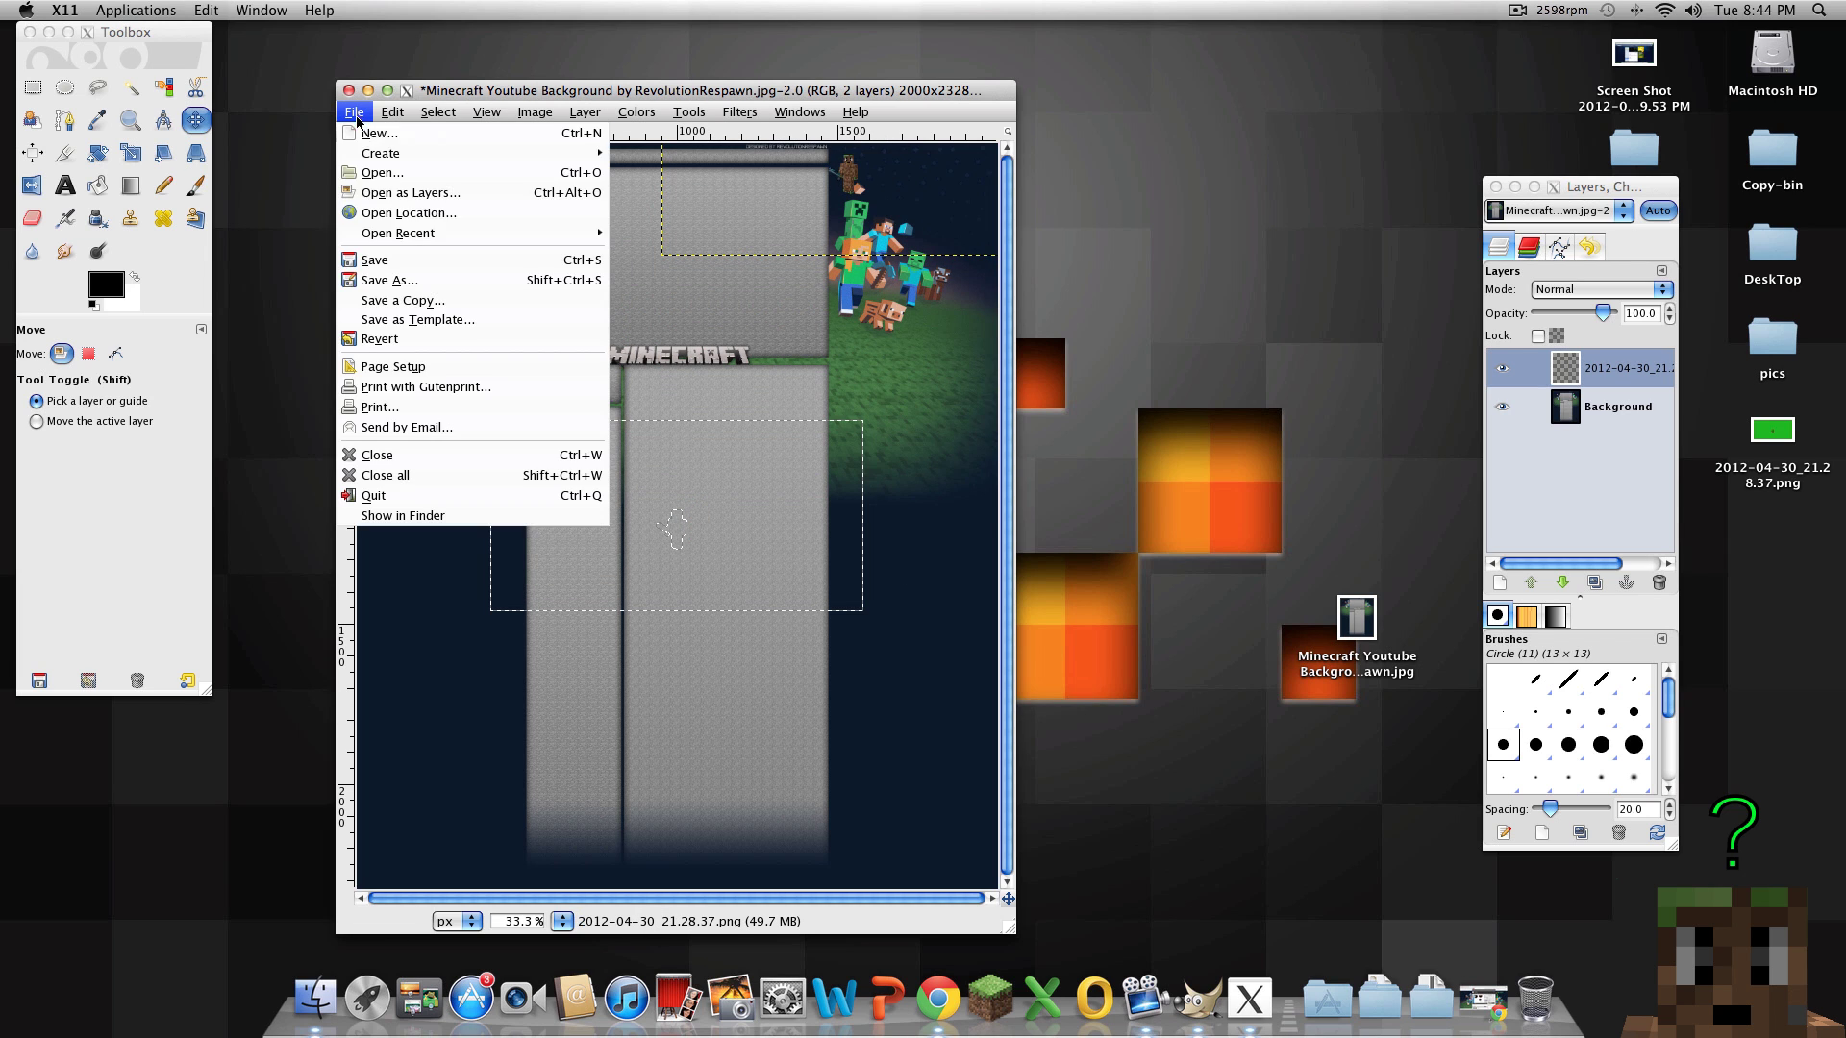
pyautogui.click(397, 283)
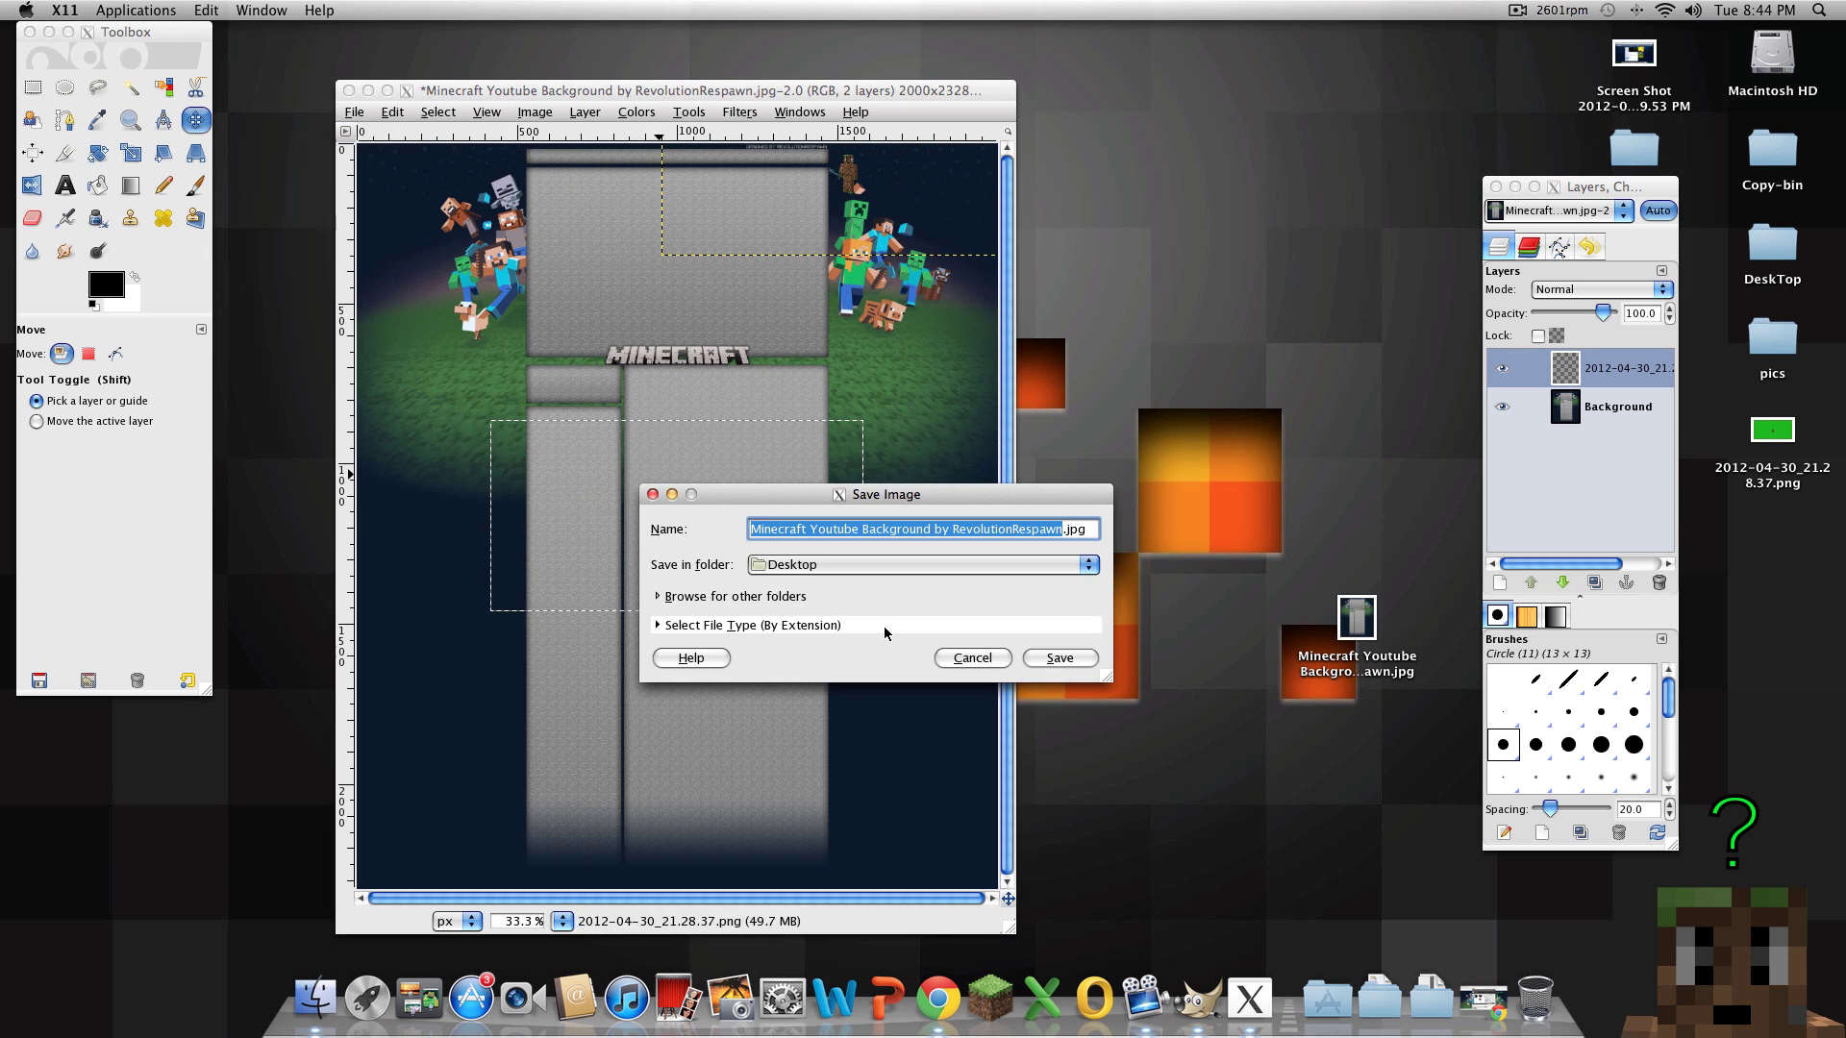
pyautogui.write('uofiwuef')
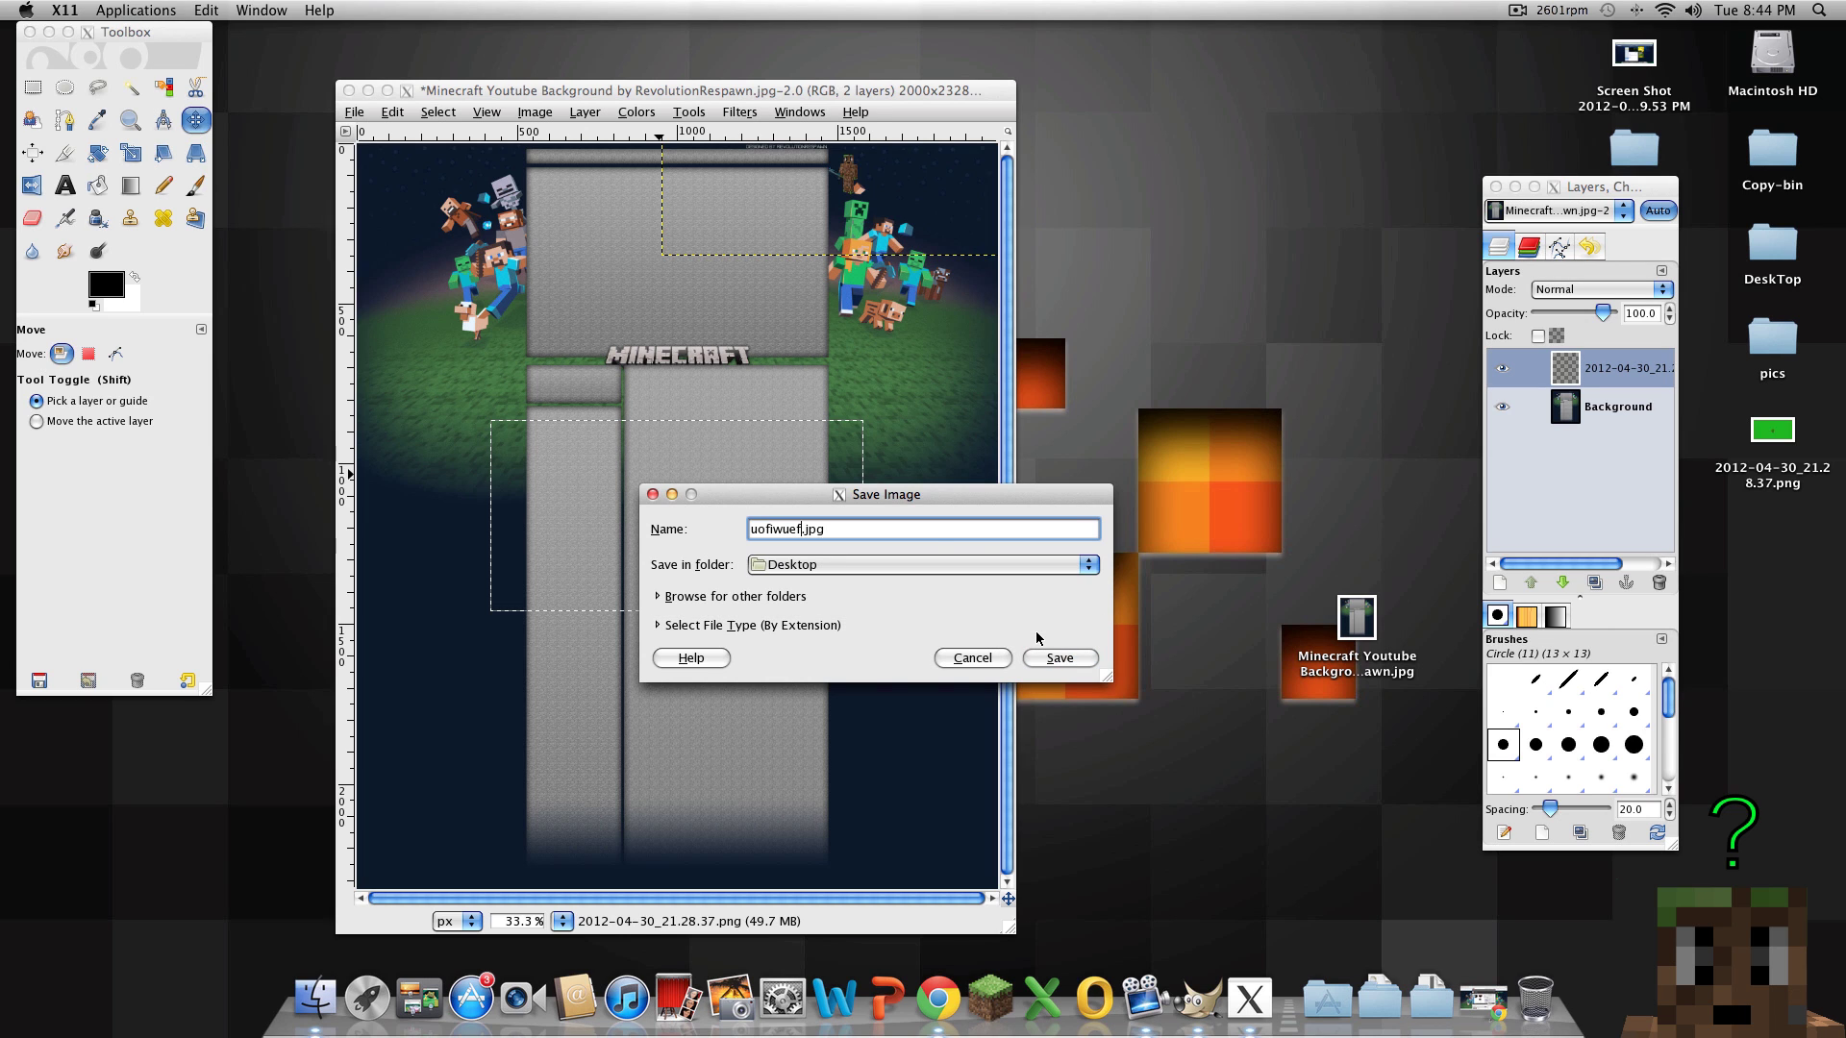
pyautogui.press('Return')
pyautogui.click(1037, 702)
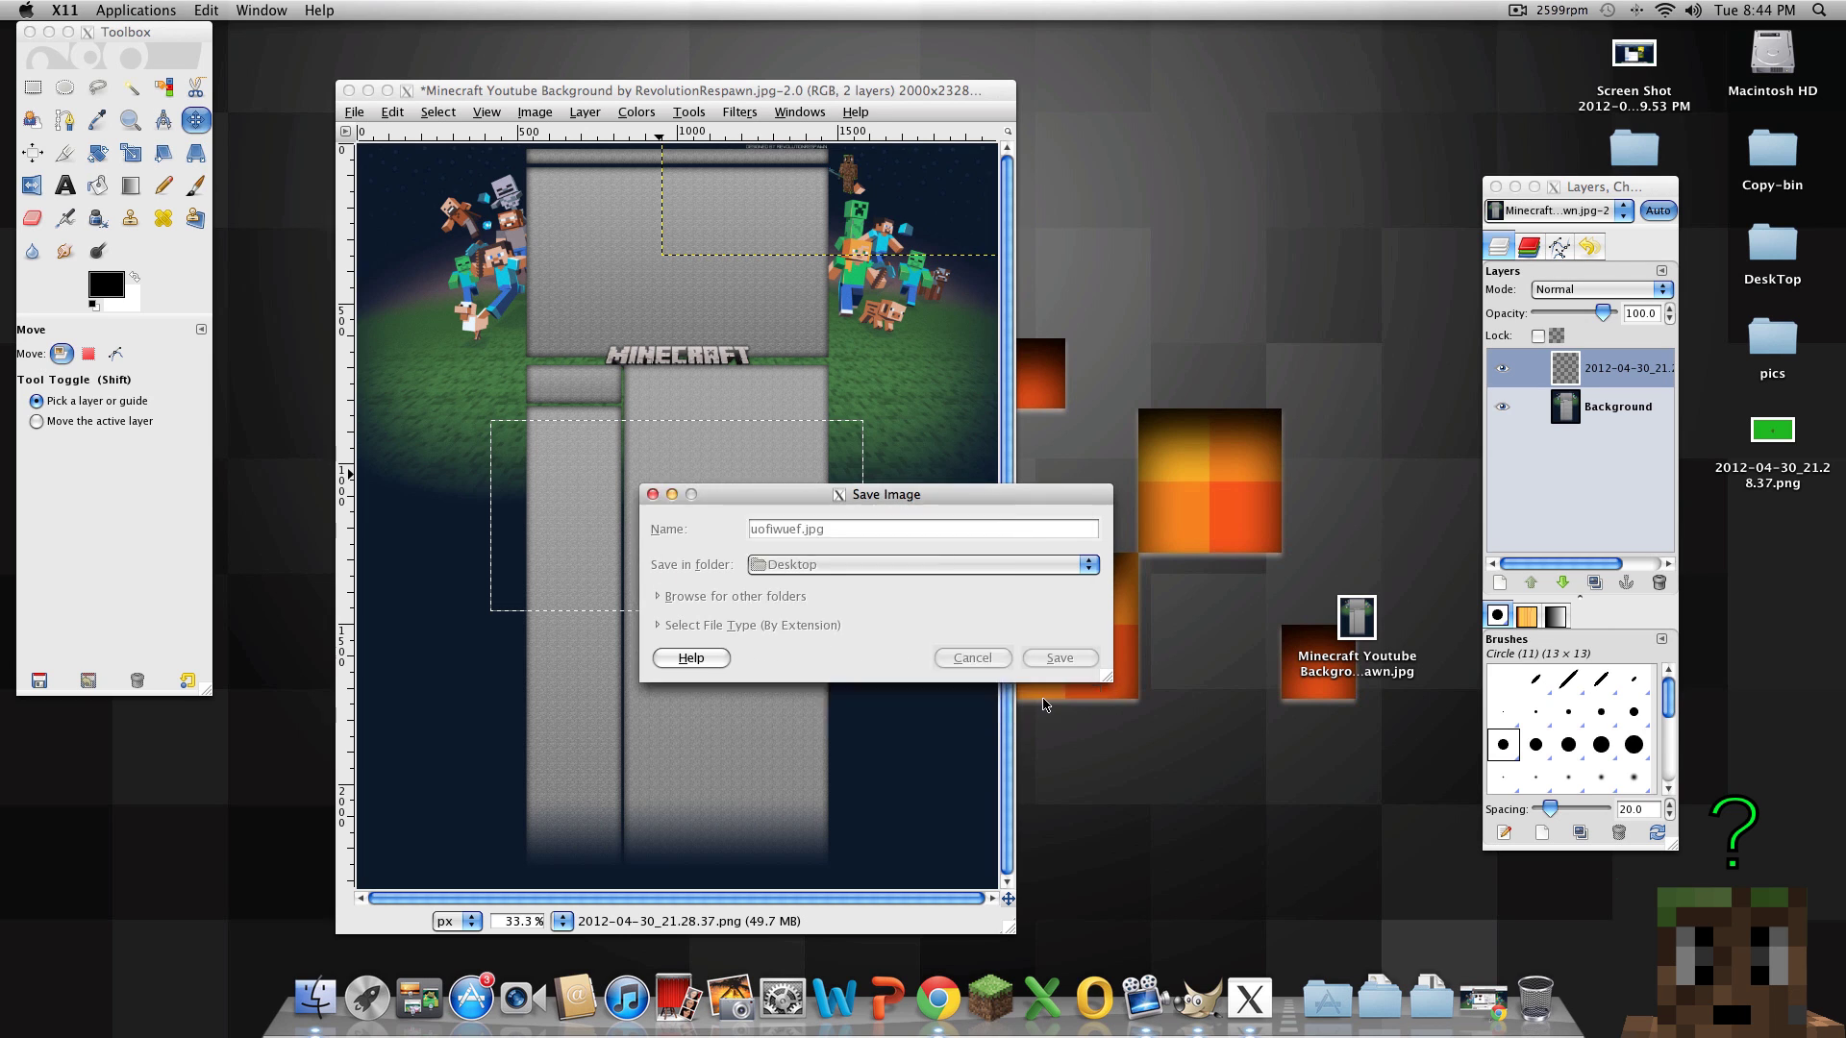
pyautogui.click(963, 721)
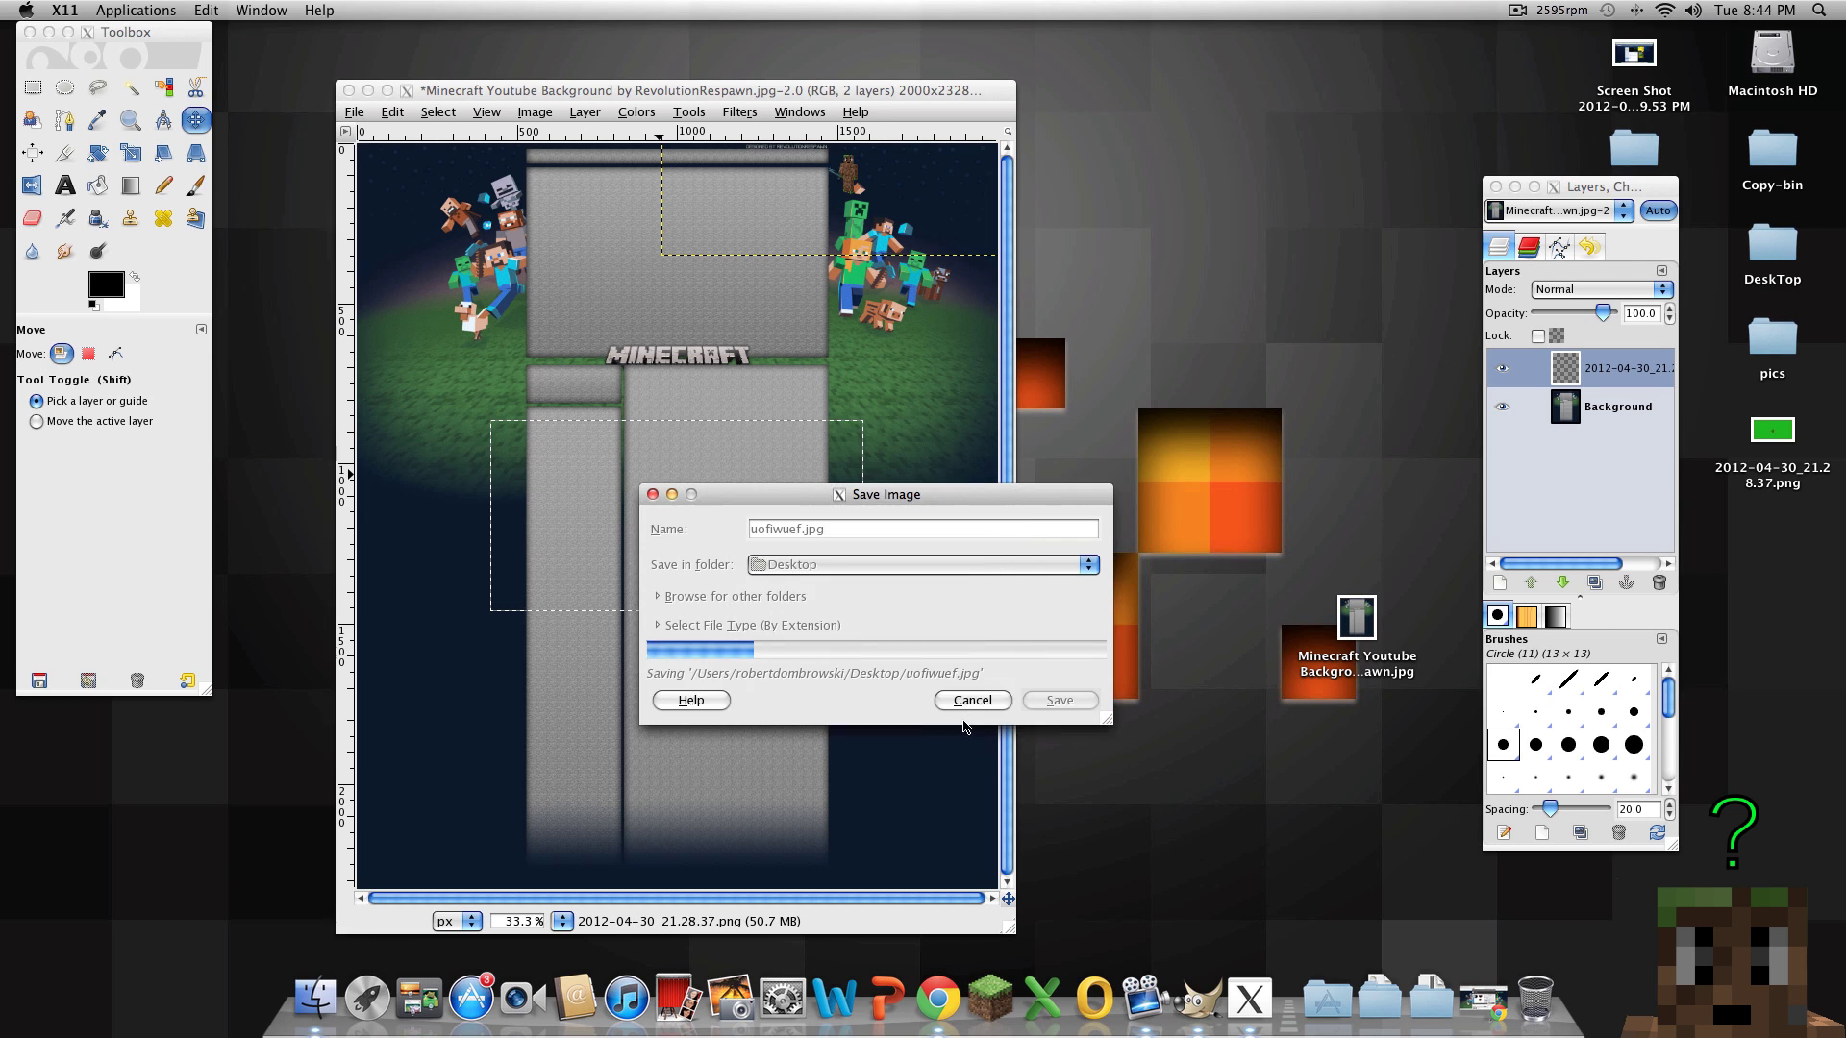
pyautogui.doubleClick(1772, 620)
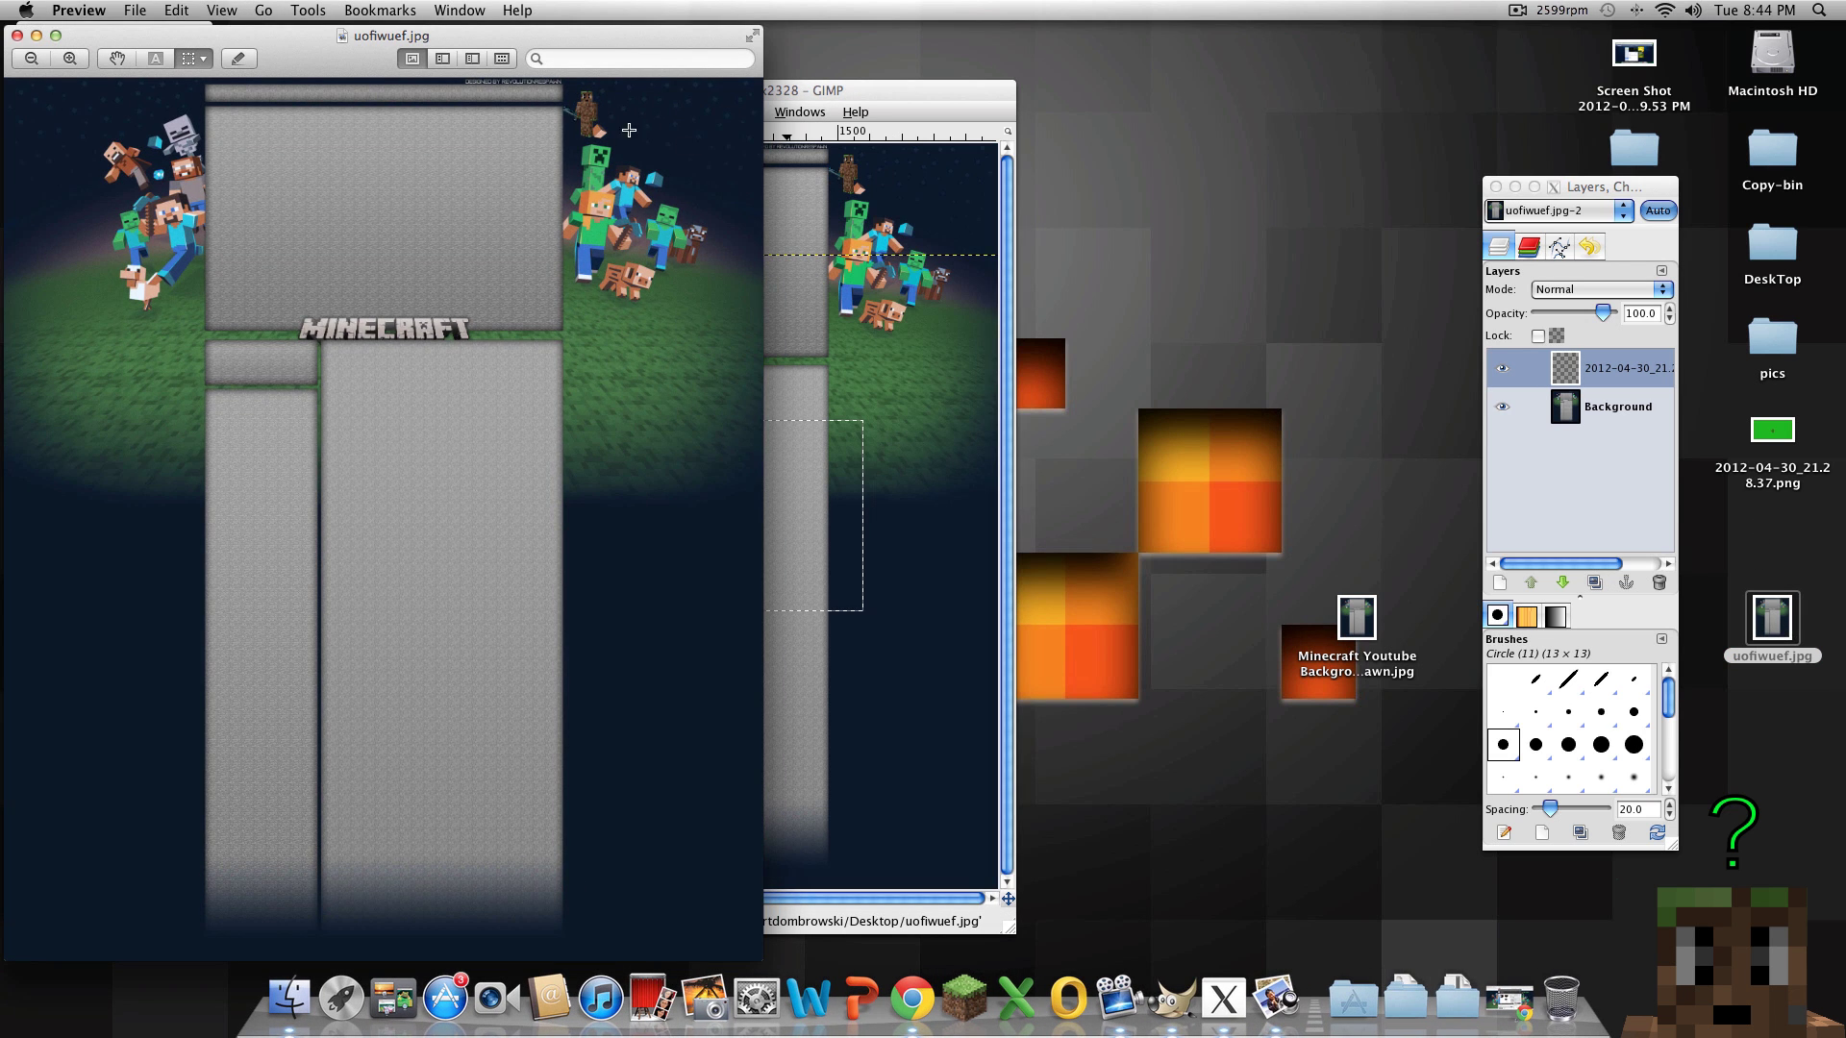
# Close Preview and trash uofiwuef.jpg, the background JPG, and the green-screen PNG
pyautogui.click(17, 36)
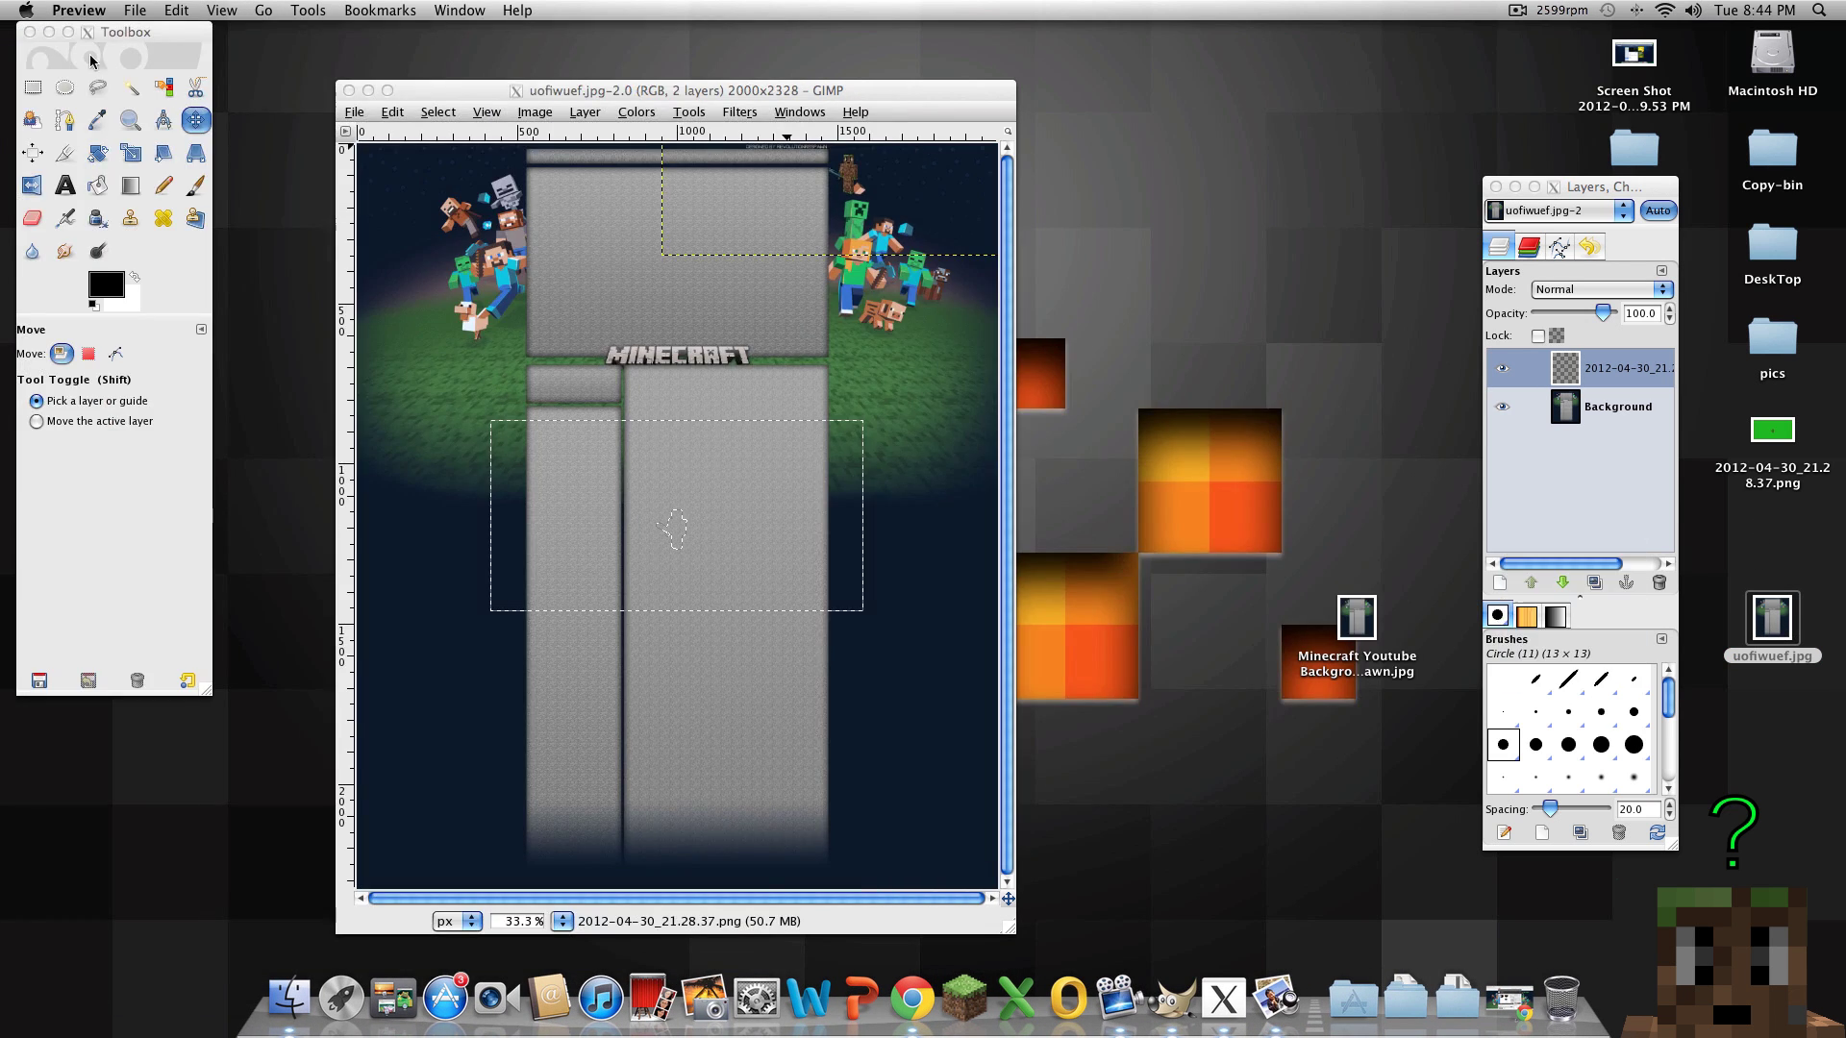
pyautogui.moveTo(1779, 635); pyautogui.dragTo(1364, 539)
pyautogui.moveTo(1258, 445); pyautogui.dragTo(1439, 753)
pyautogui.moveTo(1360, 645); pyautogui.dragTo(1537, 1008)
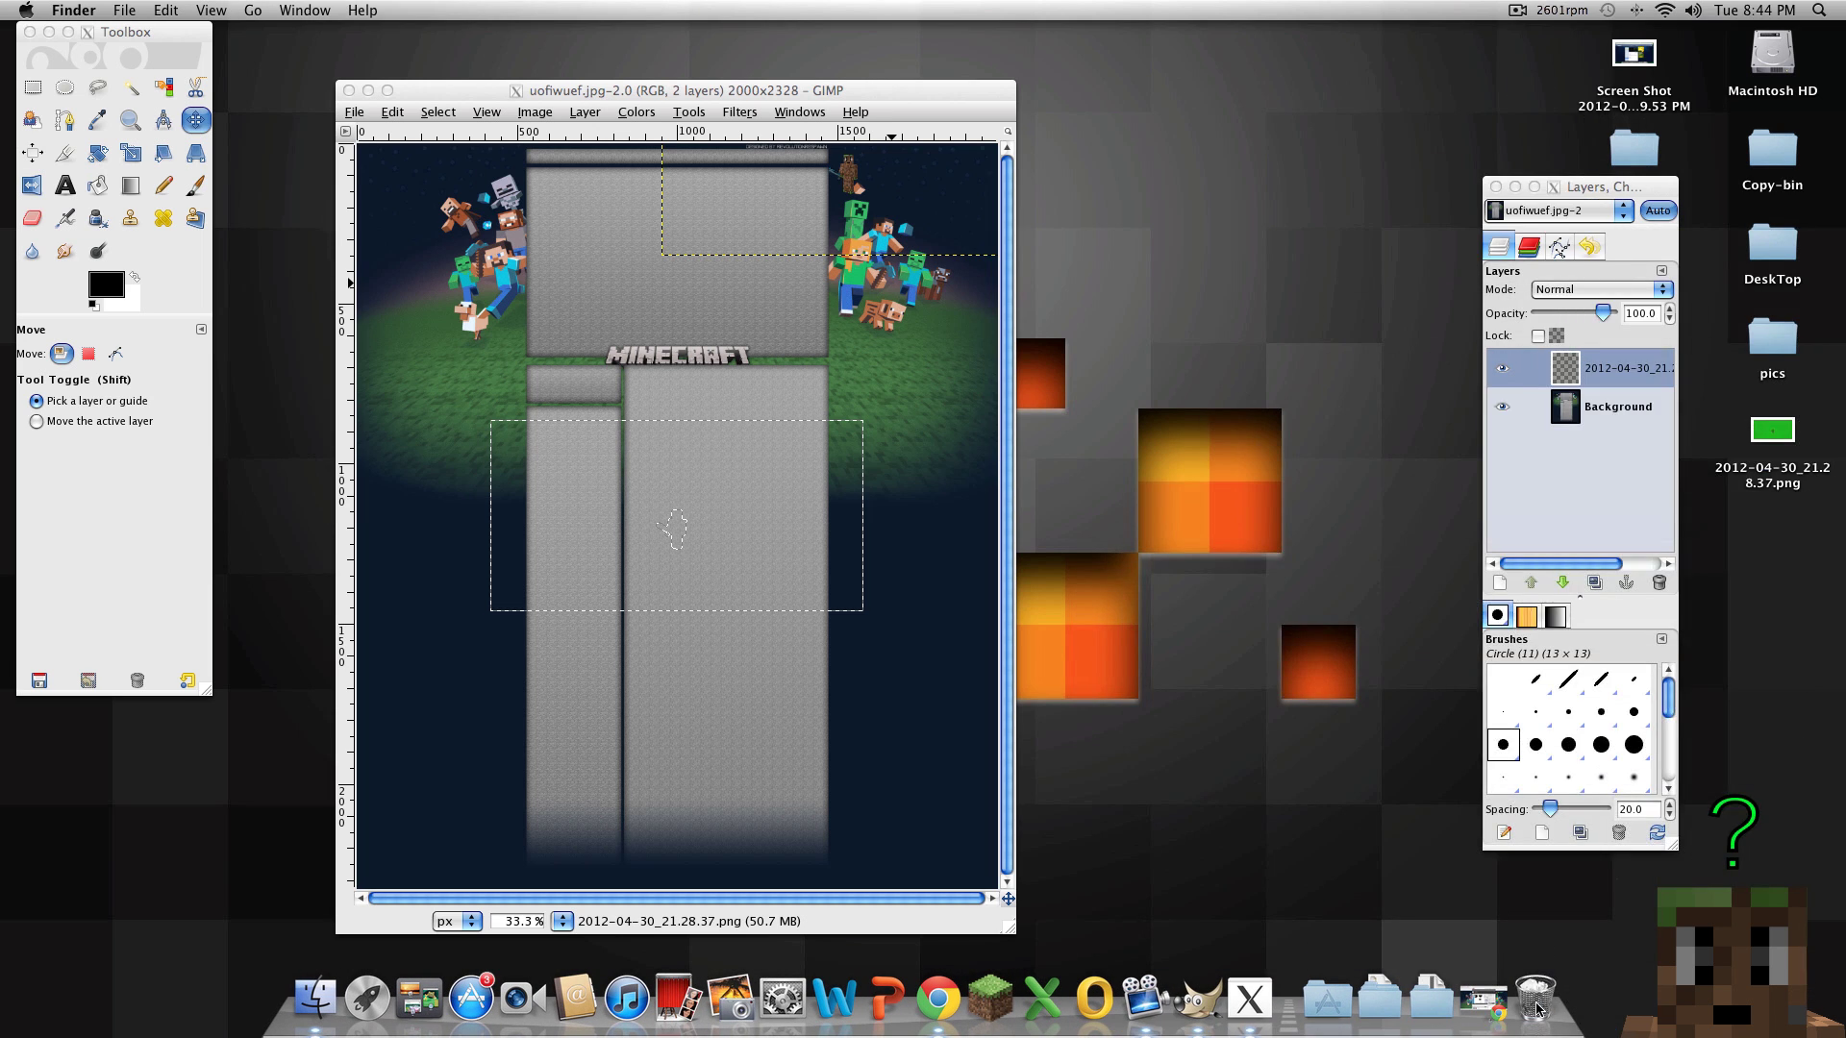
pyautogui.moveTo(1768, 443); pyautogui.dragTo(1535, 1002)
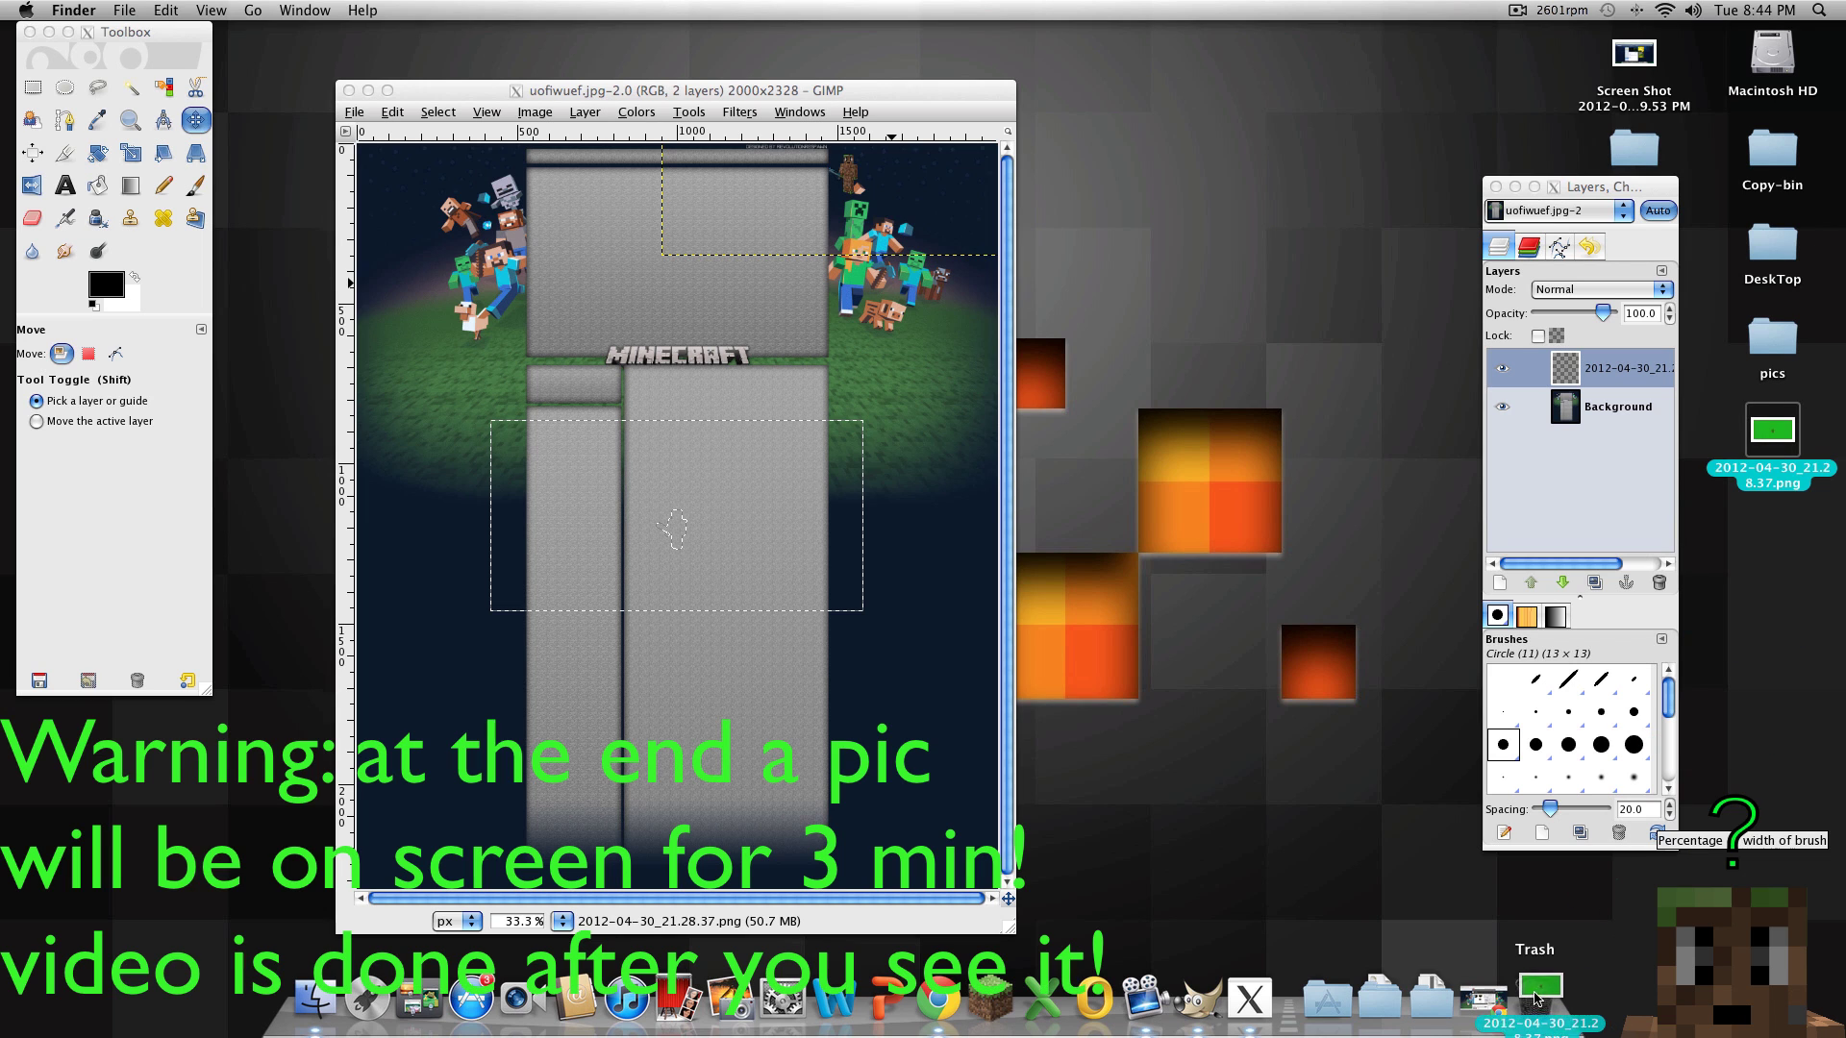